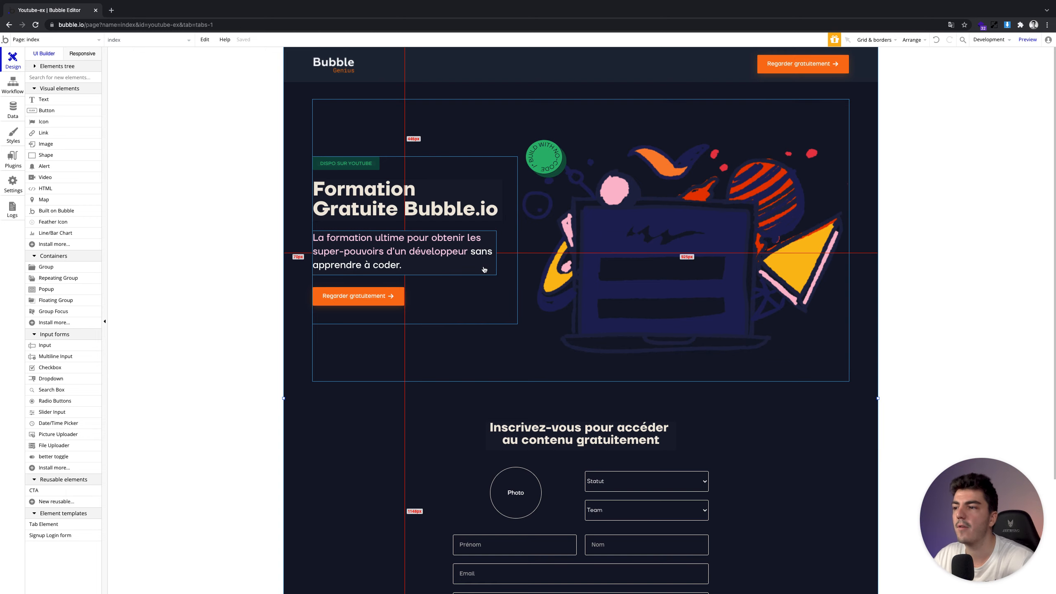
# Review the app's data types, the User fields and the stored database records
pyautogui.scroll(-3, 439, 429)
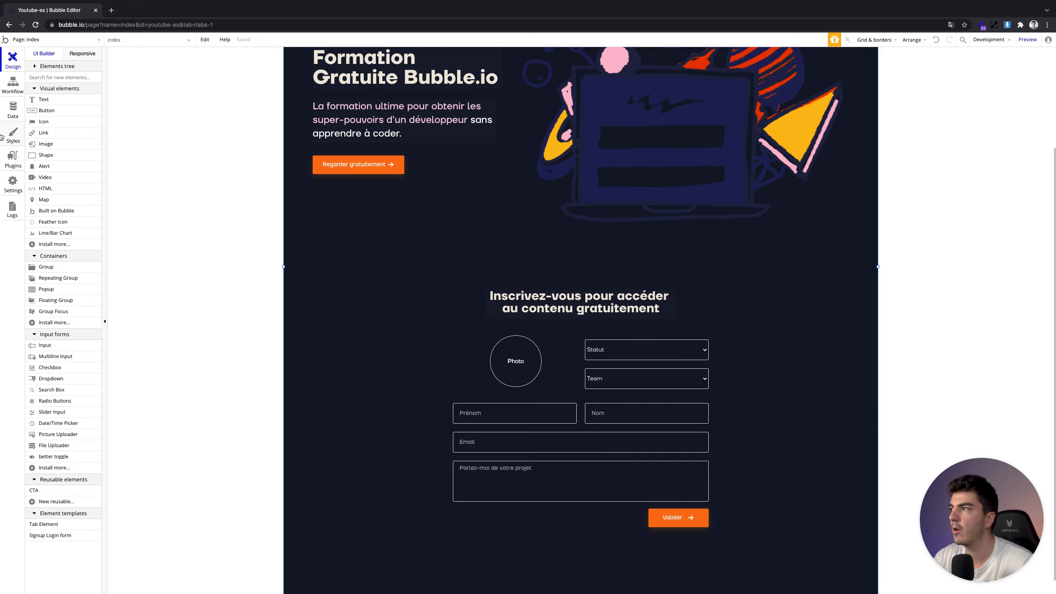
pyautogui.click(13, 110)
pyautogui.click(166, 74)
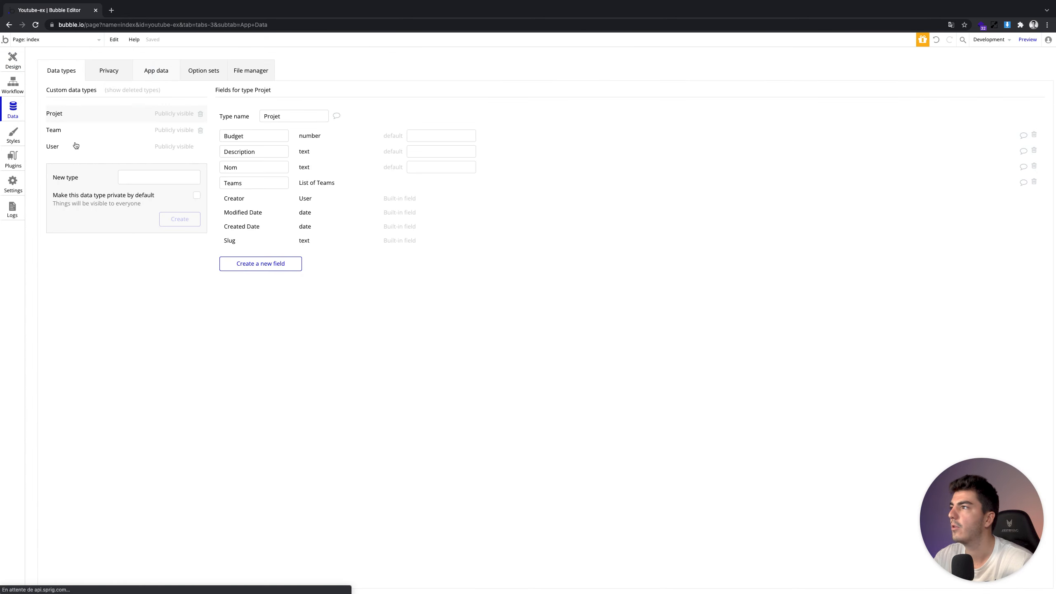
pyautogui.click(71, 71)
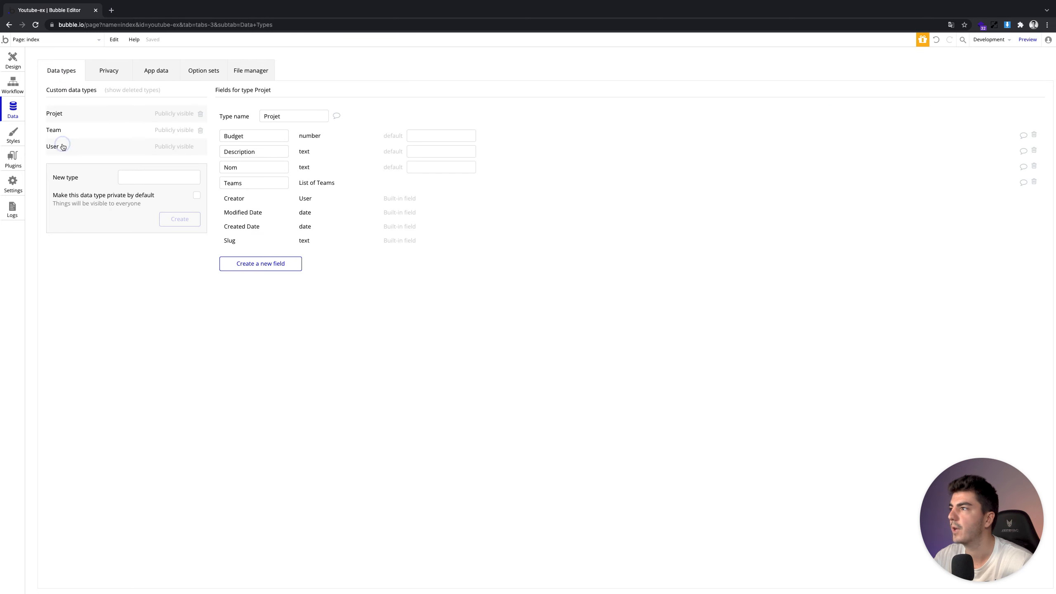
pyautogui.click(62, 146)
pyautogui.click(12, 59)
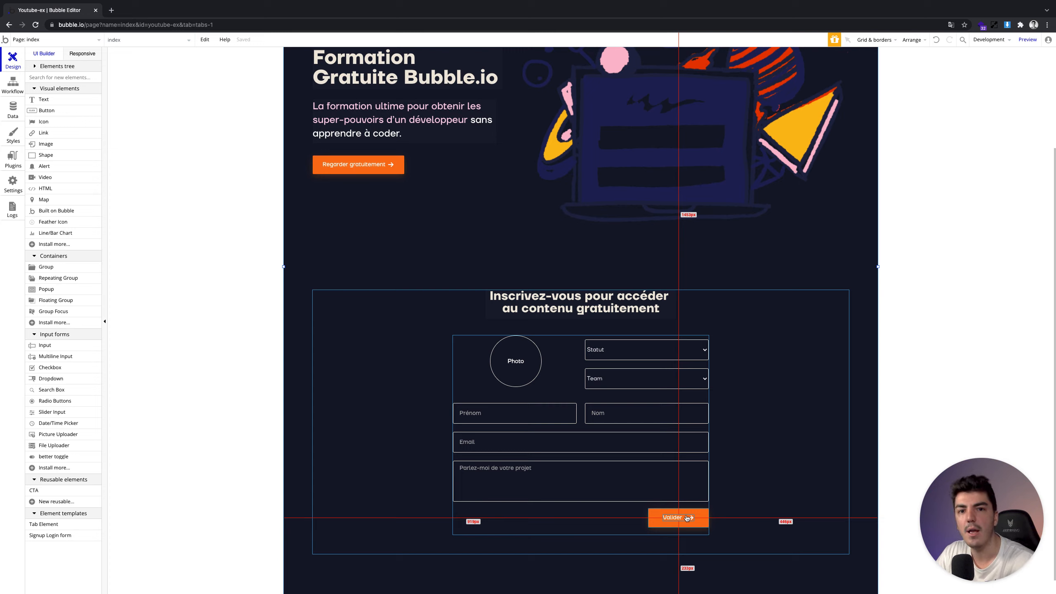
# Select the Valider button and add an 'An element is clicked' workflow event
pyautogui.click(700, 514)
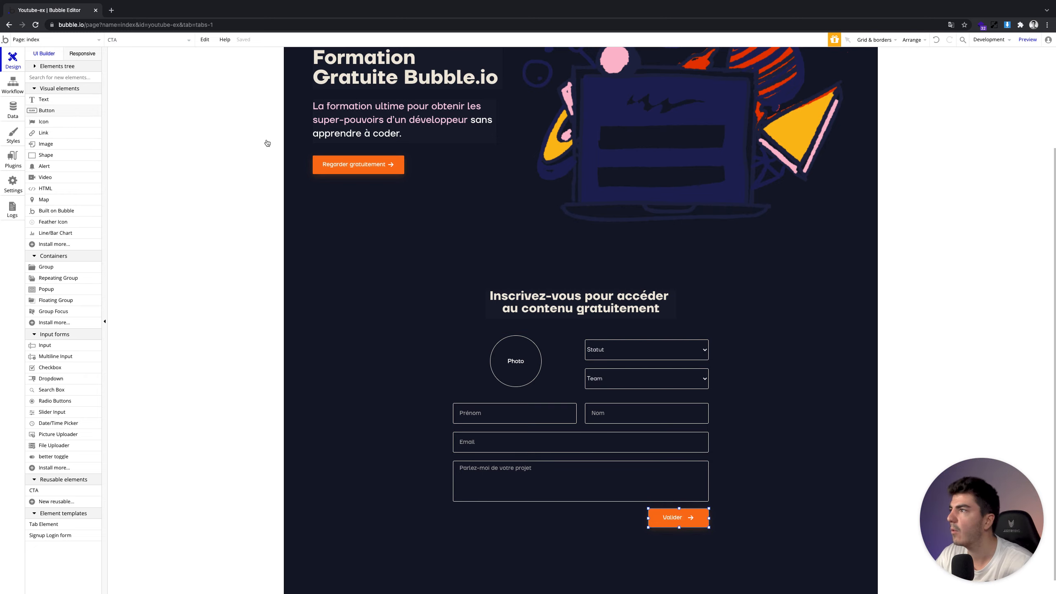
pyautogui.click(9, 83)
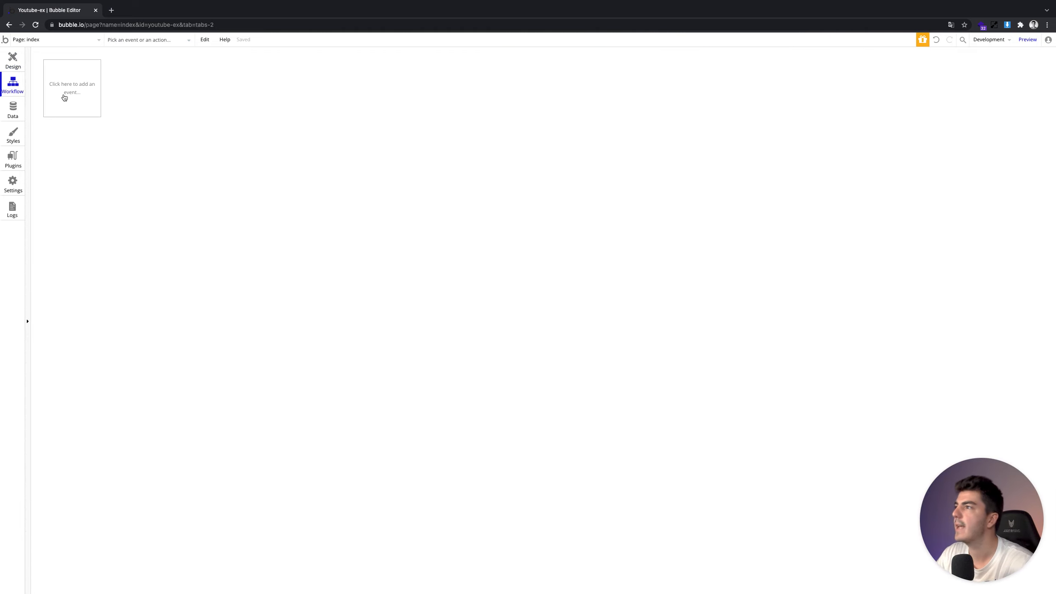
pyautogui.click(65, 98)
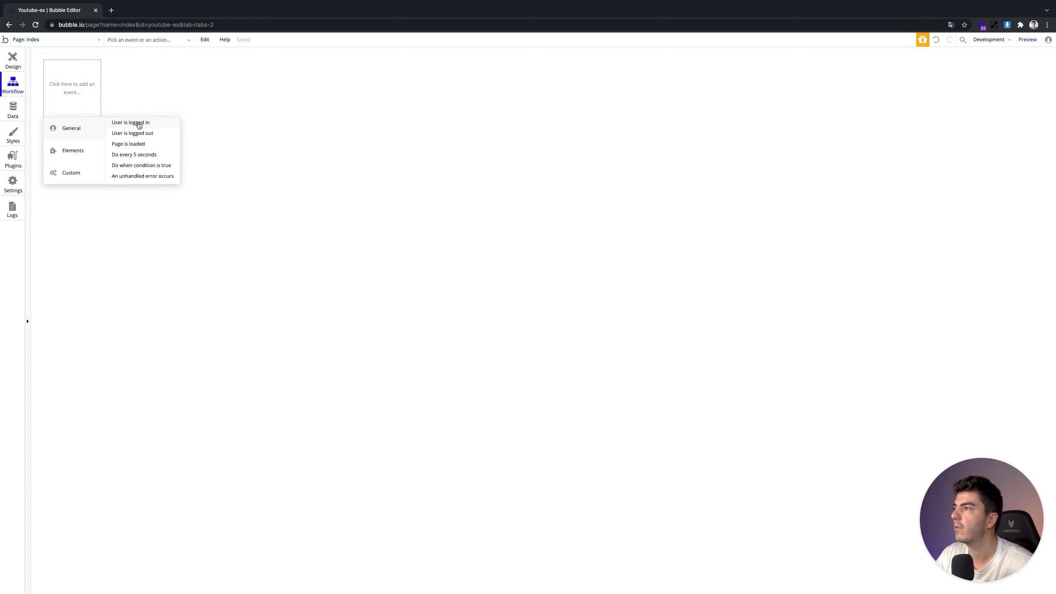
pyautogui.moveTo(100, 155)
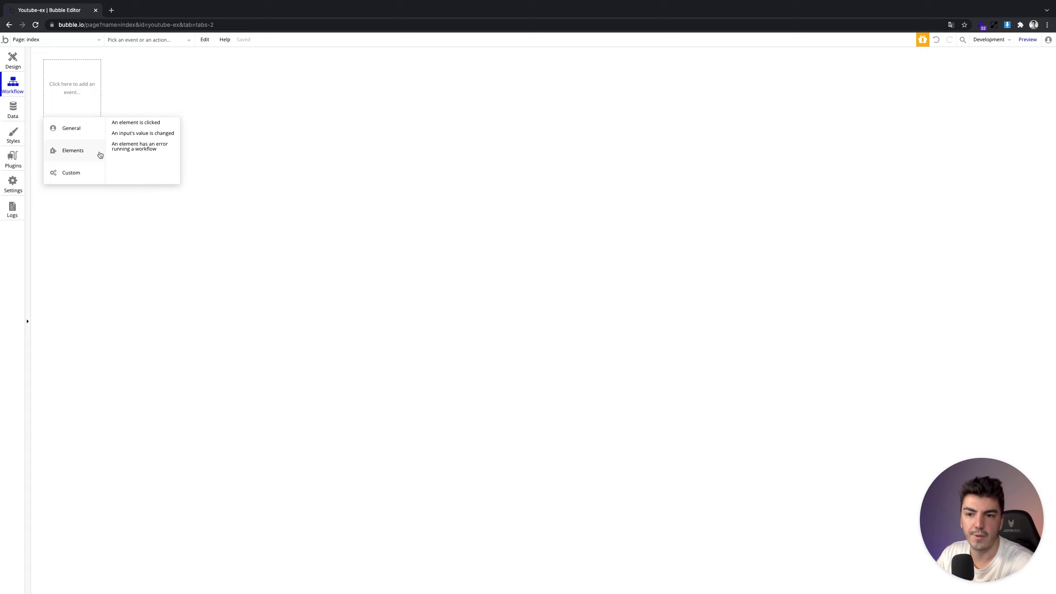
pyautogui.moveTo(79, 136)
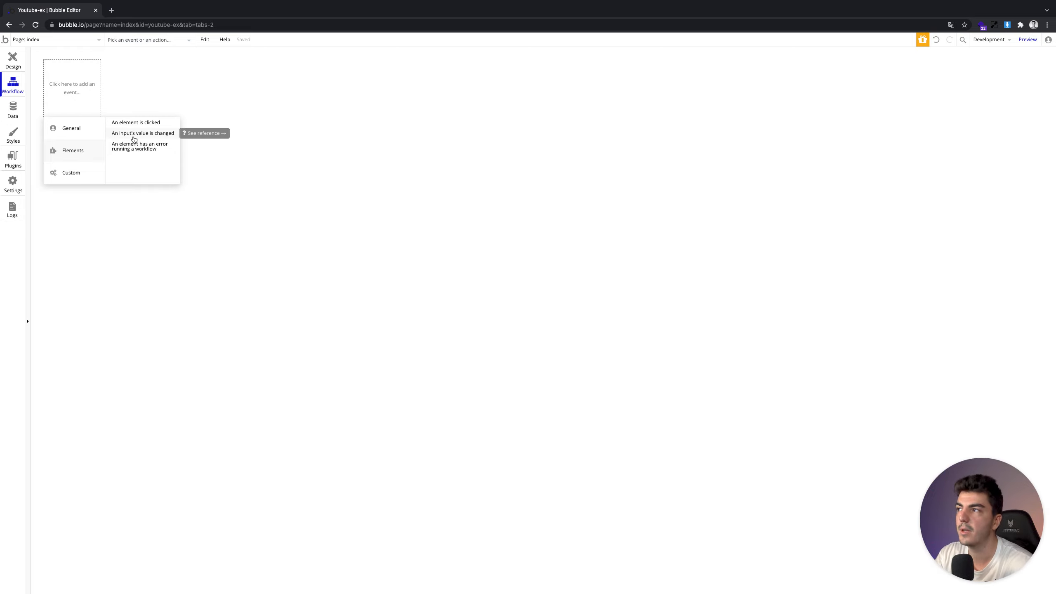
pyautogui.moveTo(74, 177)
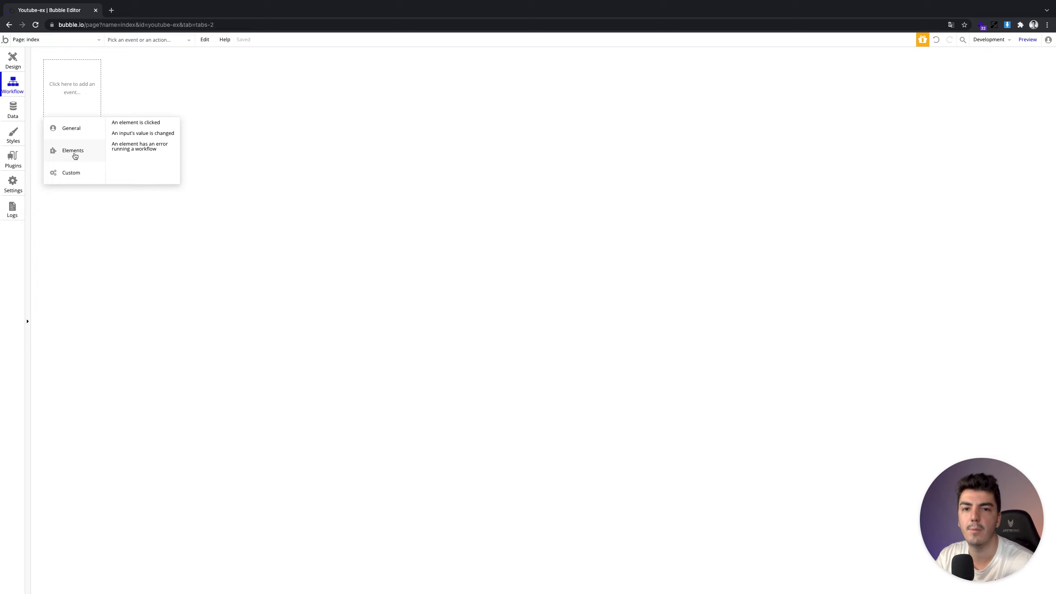
pyautogui.click(127, 123)
pyautogui.moveTo(883, 138); pyautogui.dragTo(561, 147)
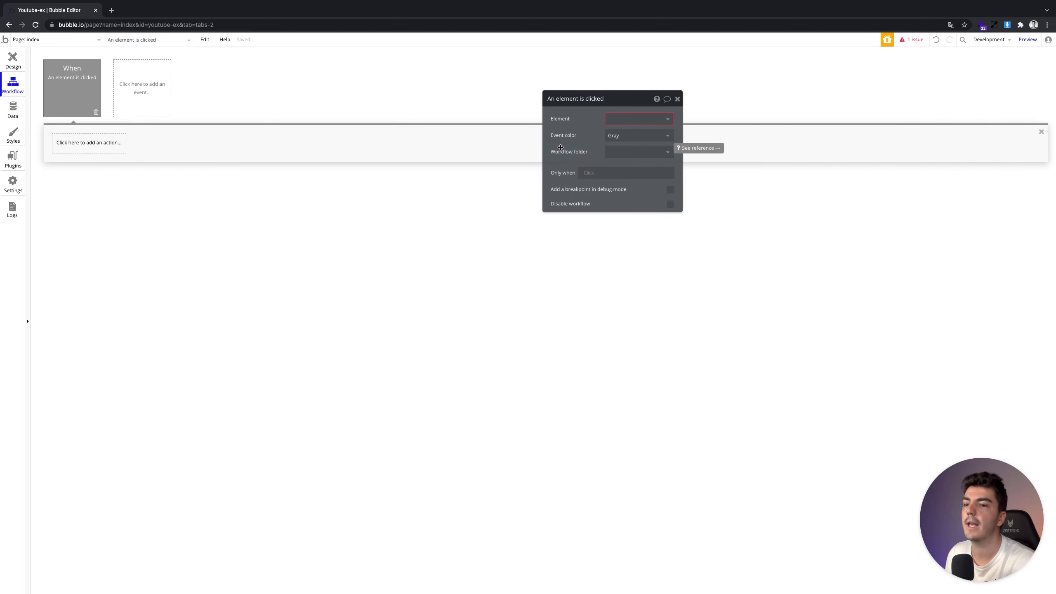
# Search for the Valider element, then locate the Valider button in the page design
pyautogui.click(615, 118)
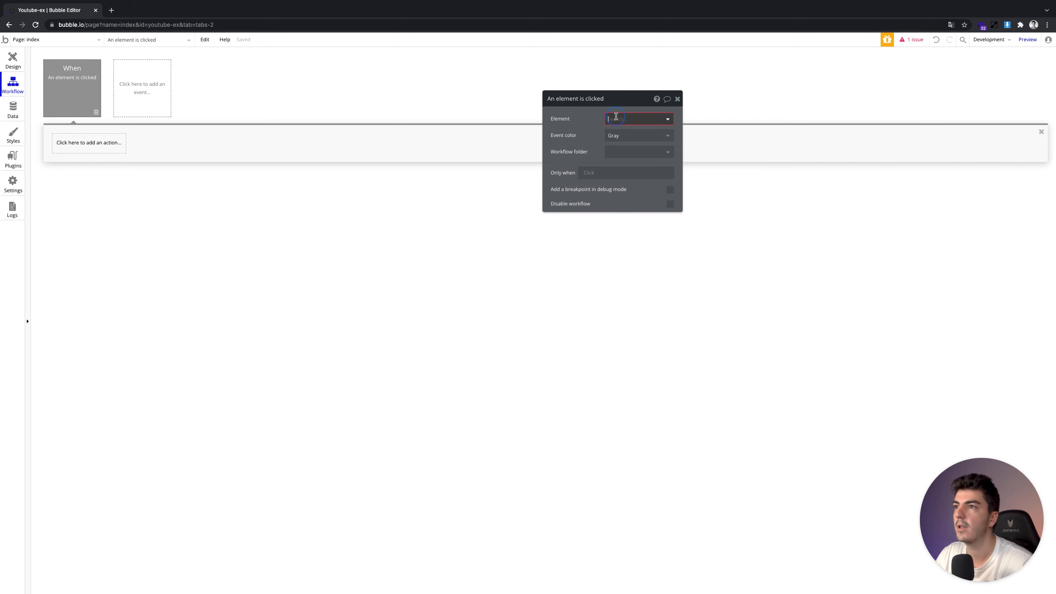
pyautogui.write('val')
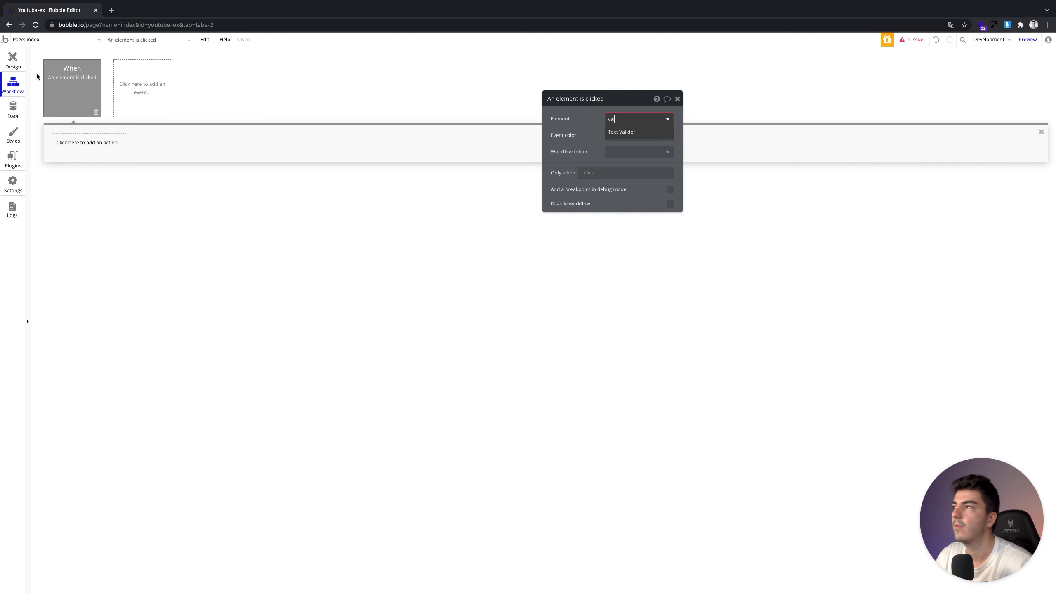
pyautogui.click(10, 58)
pyautogui.click(668, 510)
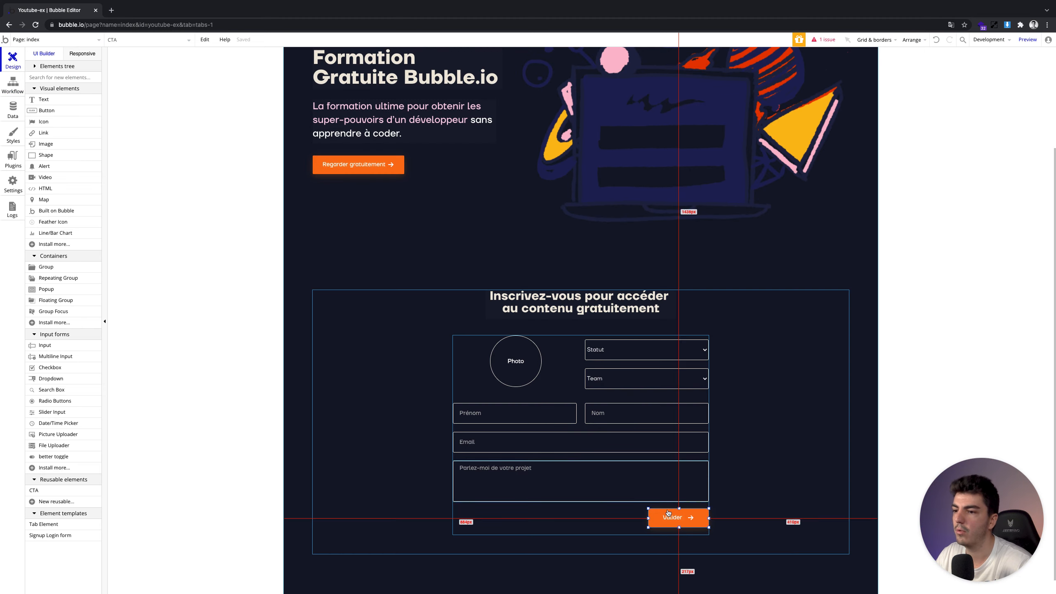
pyautogui.scroll(3, 623, 375)
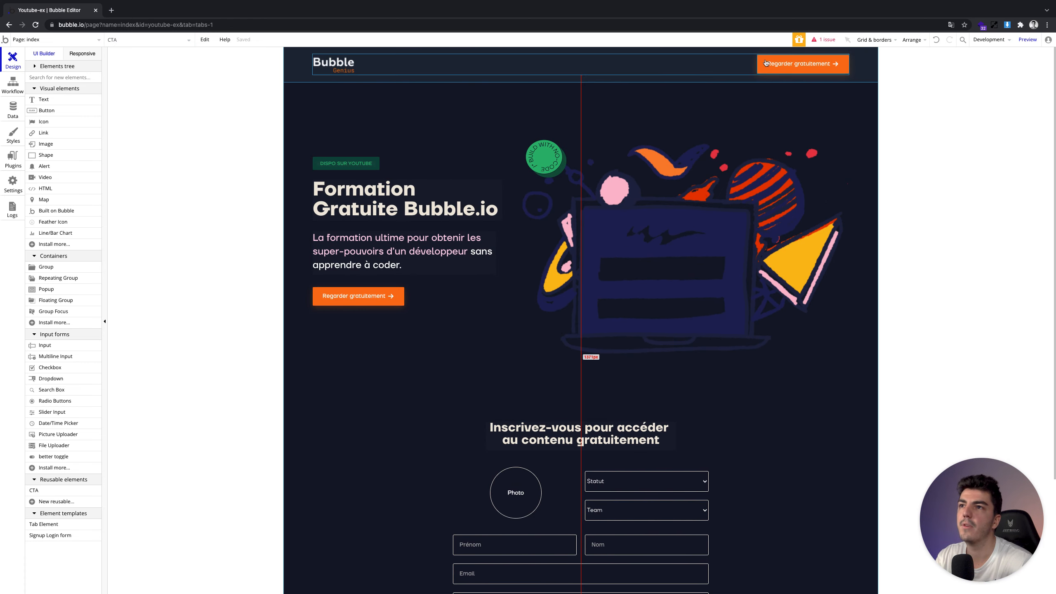
# Rename the Valider button to 'CTA Valider' in its property editor
pyautogui.click(766, 63)
pyautogui.click(747, 106)
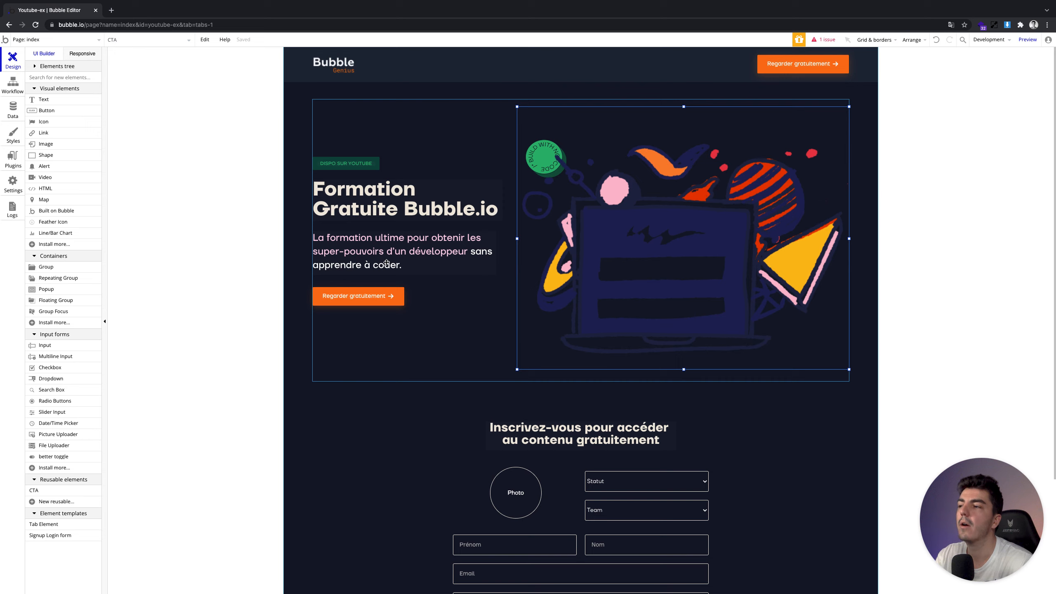
pyautogui.scroll(-3, 569, 281)
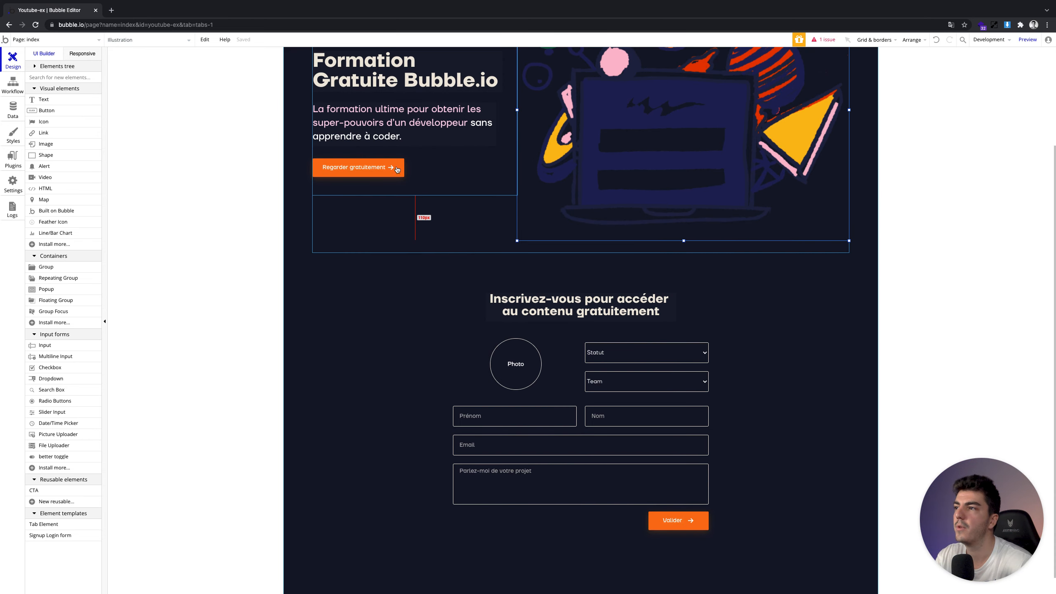
pyautogui.click(650, 514)
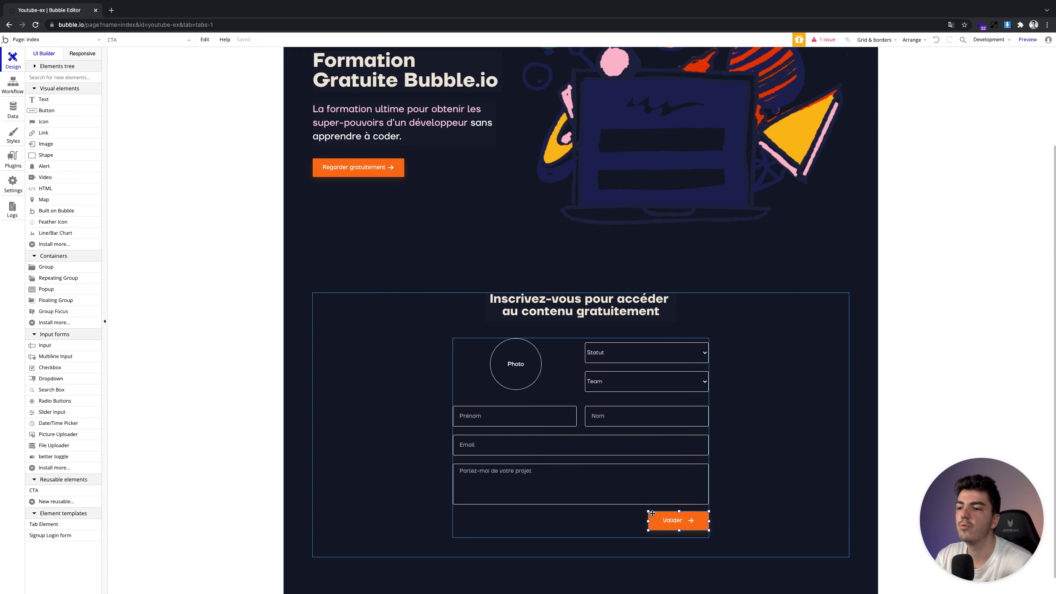
pyautogui.doubleClick(651, 514)
pyautogui.moveTo(636, 150); pyautogui.dragTo(854, 146)
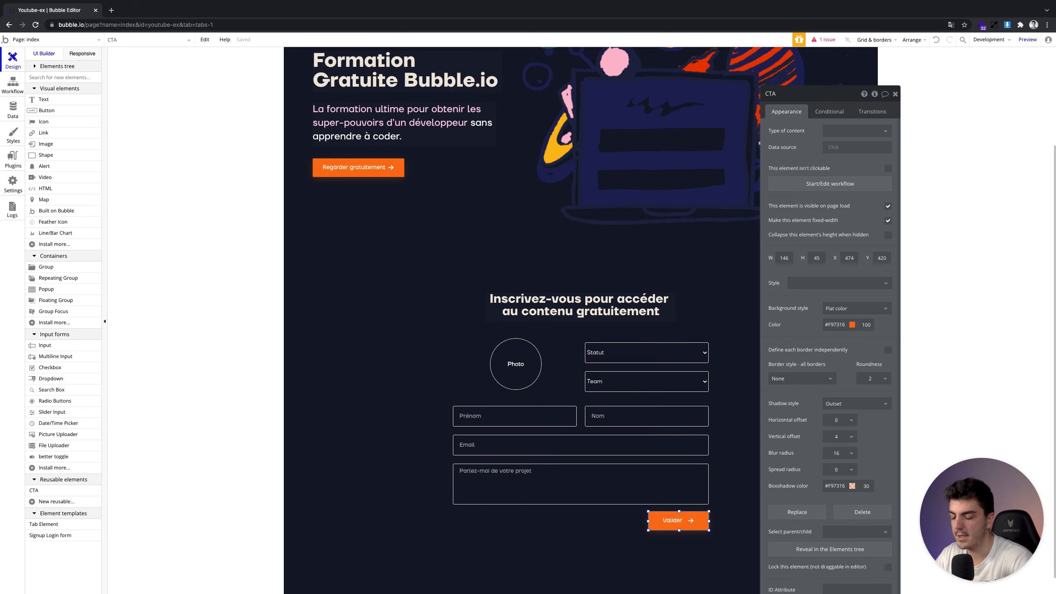
pyautogui.write('ider')
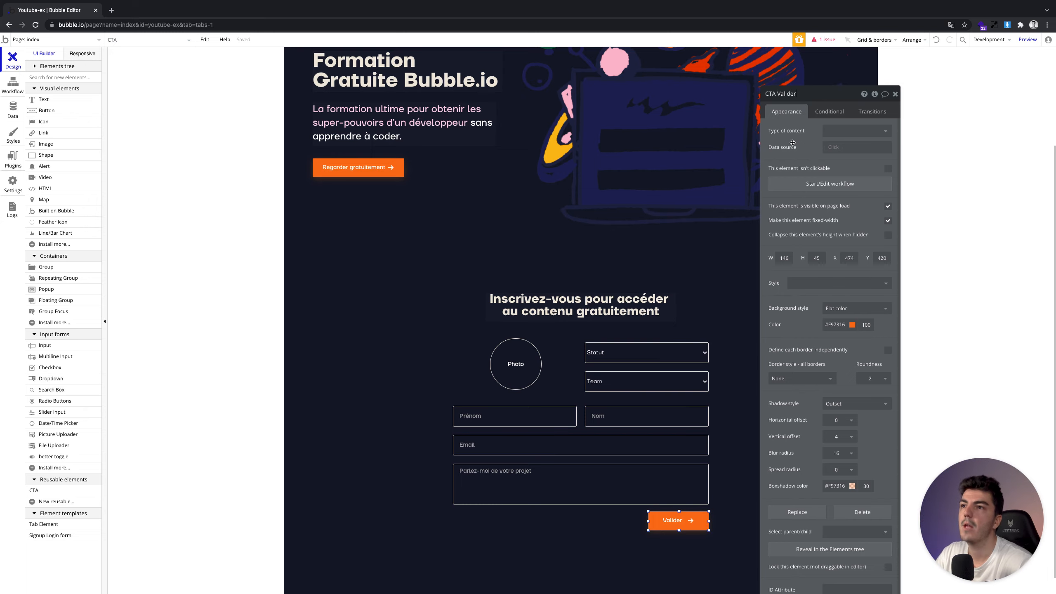
# Reopen the element-click event and bring up its element chooser
pyautogui.click(13, 83)
pyautogui.click(84, 86)
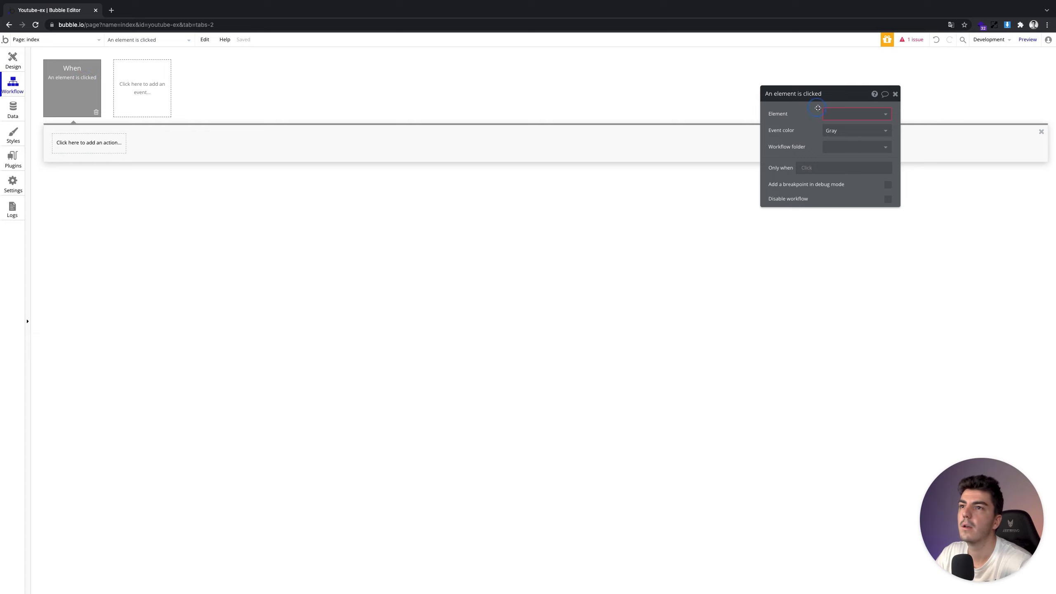
pyautogui.click(833, 112)
# Set CTA Valider as the event's element, then delete that click event
pyautogui.click(848, 151)
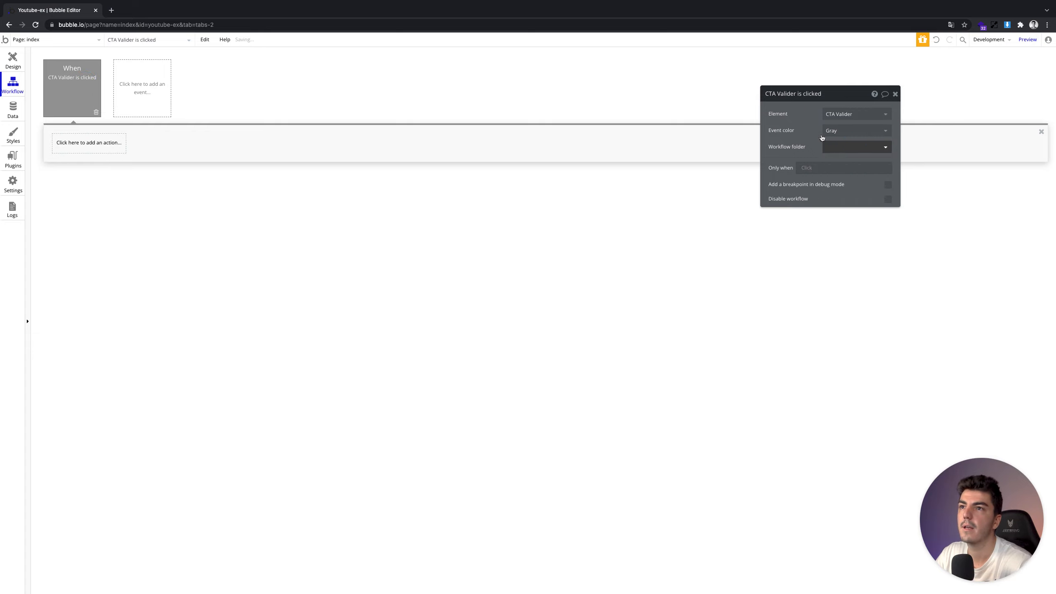
pyautogui.click(62, 142)
pyautogui.click(57, 81)
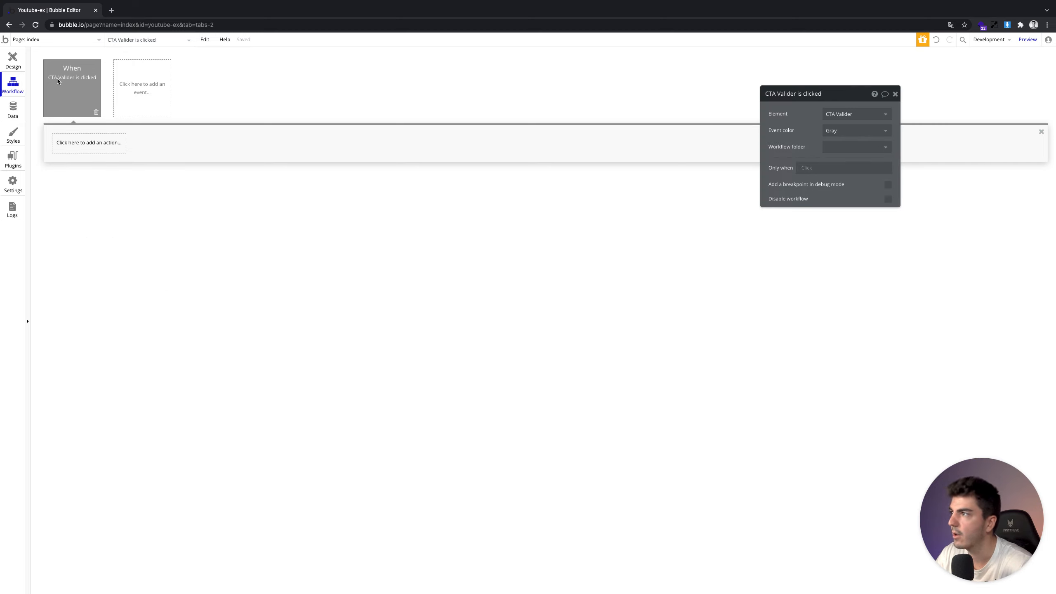
pyautogui.click(70, 143)
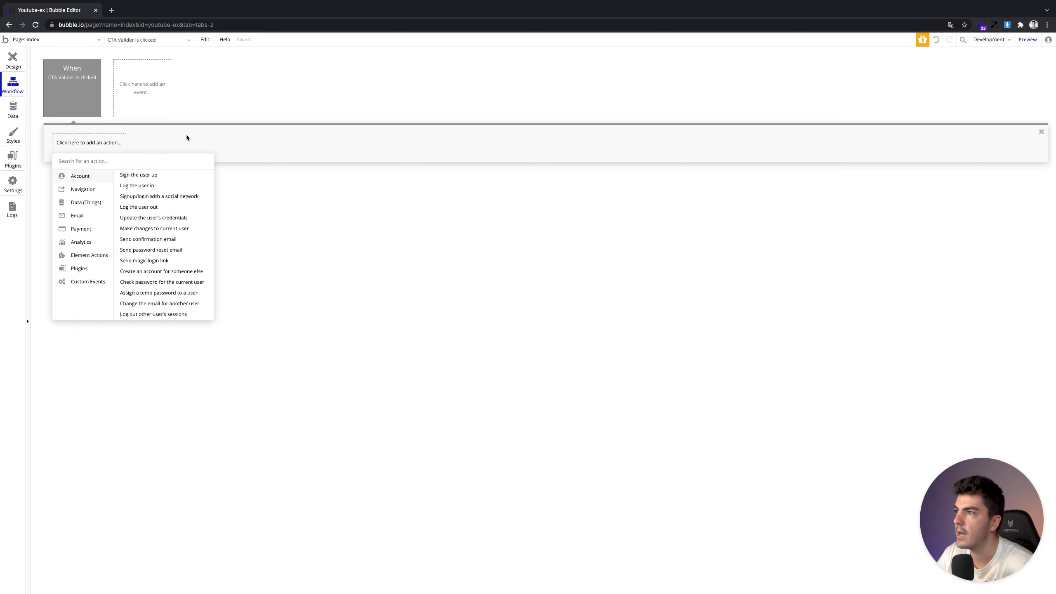
pyautogui.click(89, 107)
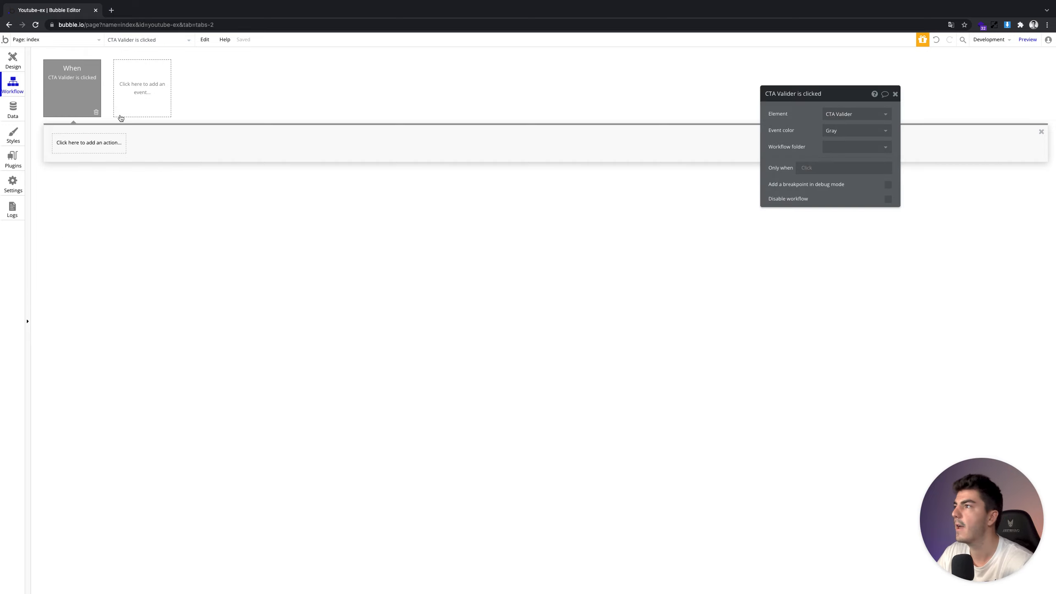
pyautogui.click(96, 112)
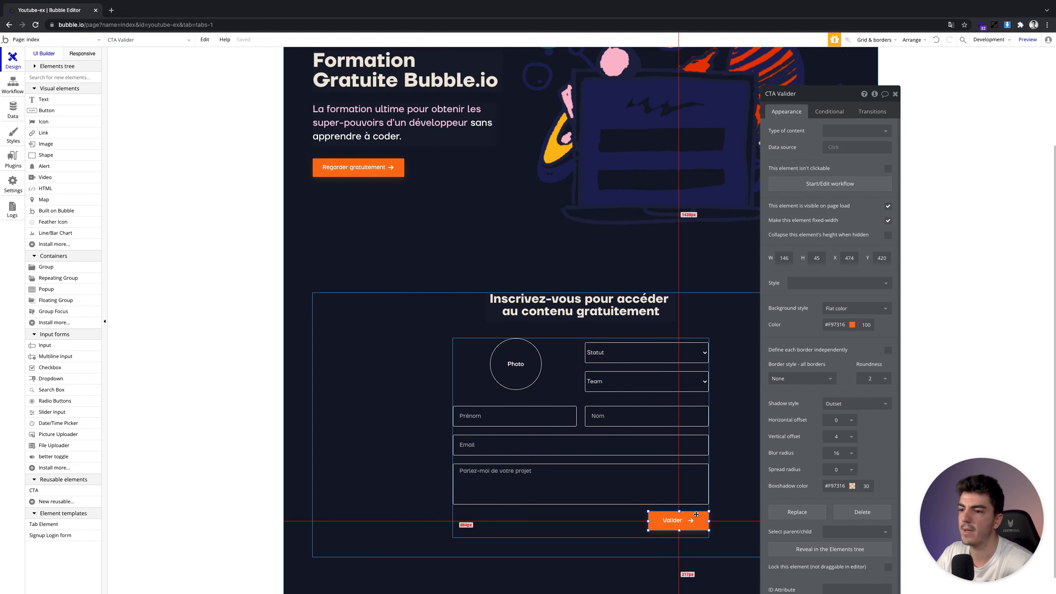
# Create a new CTA Valider click workflow and browse its Account actions
pyautogui.click(823, 184)
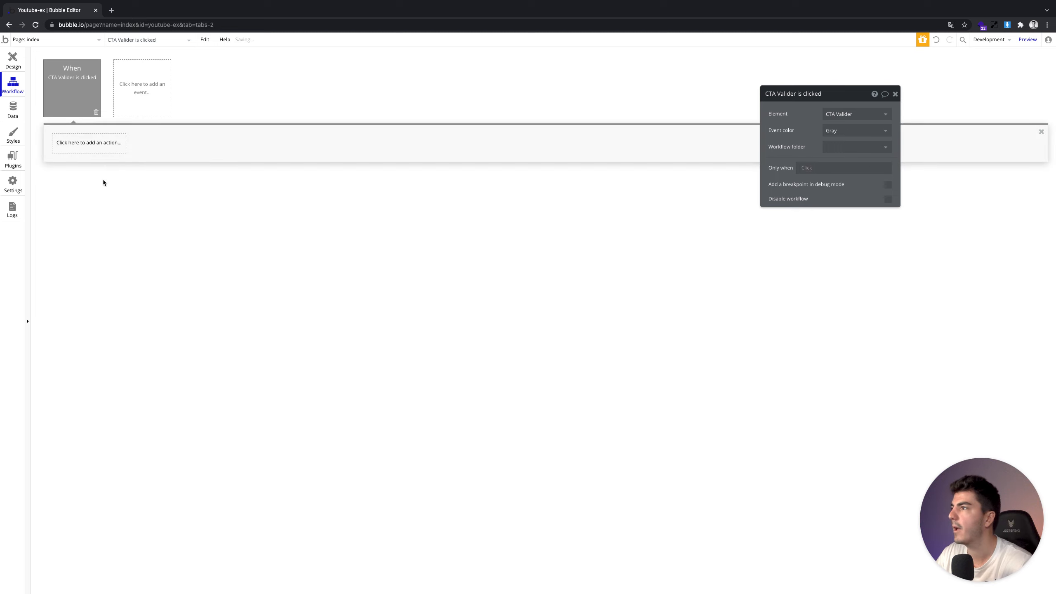
pyautogui.click(108, 150)
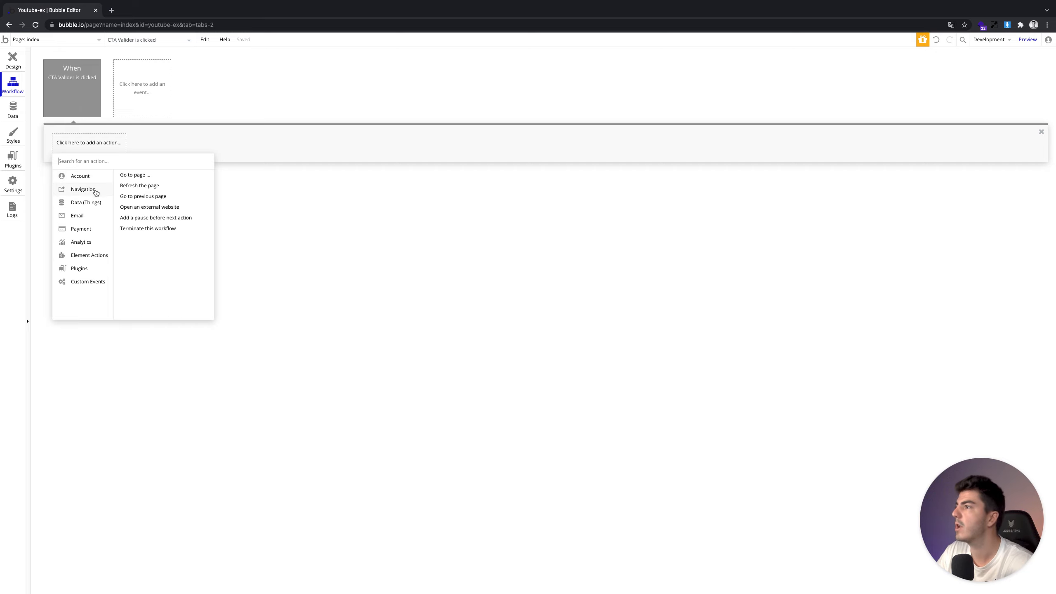
pyautogui.moveTo(92, 181)
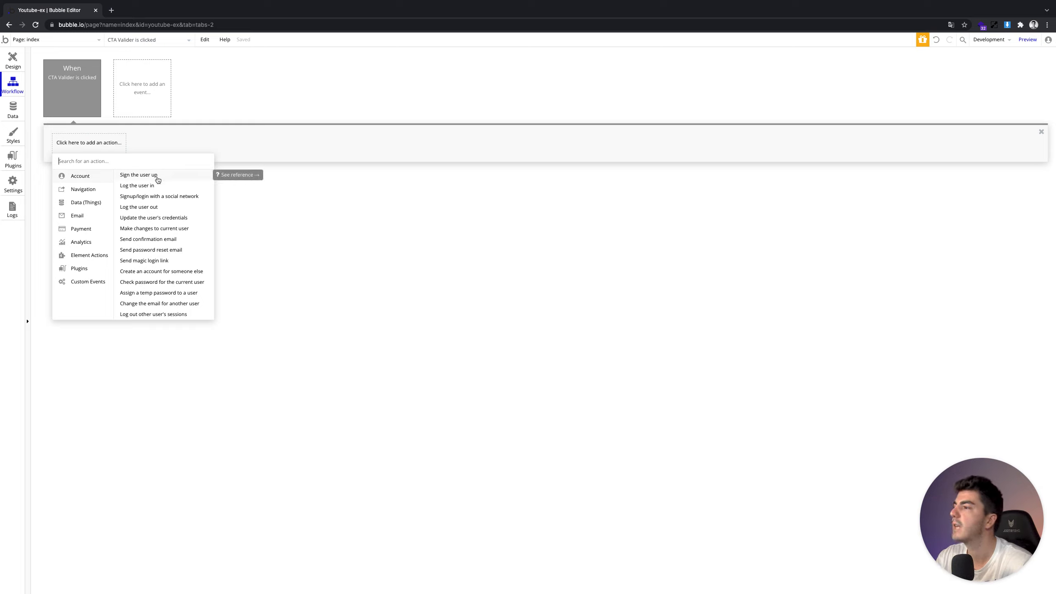
pyautogui.moveTo(180, 277)
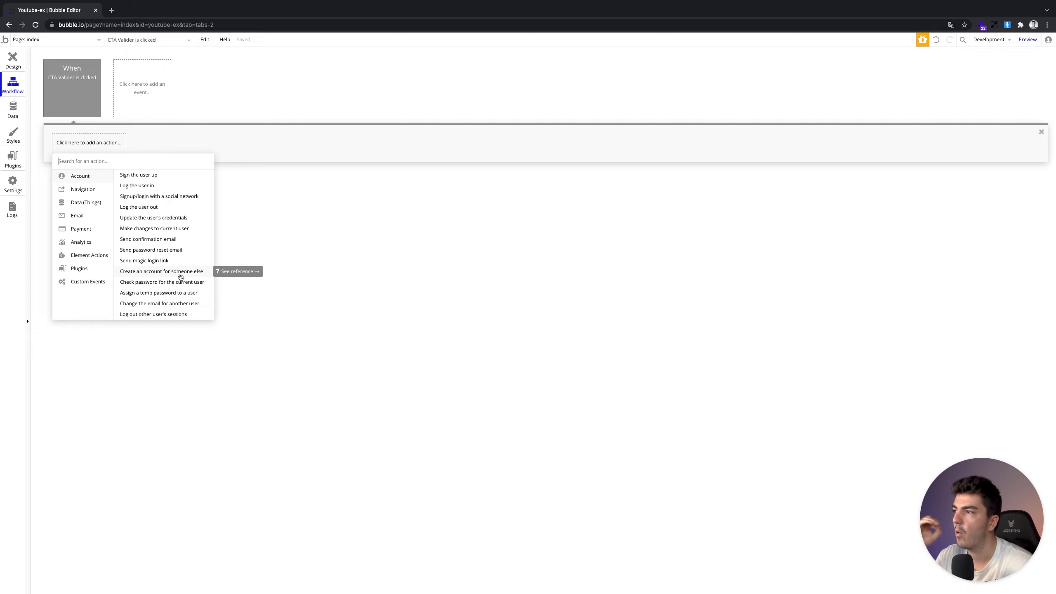
# Add a 'Create an account for someone else' step to the CTA Valider workflow
pyautogui.click(179, 276)
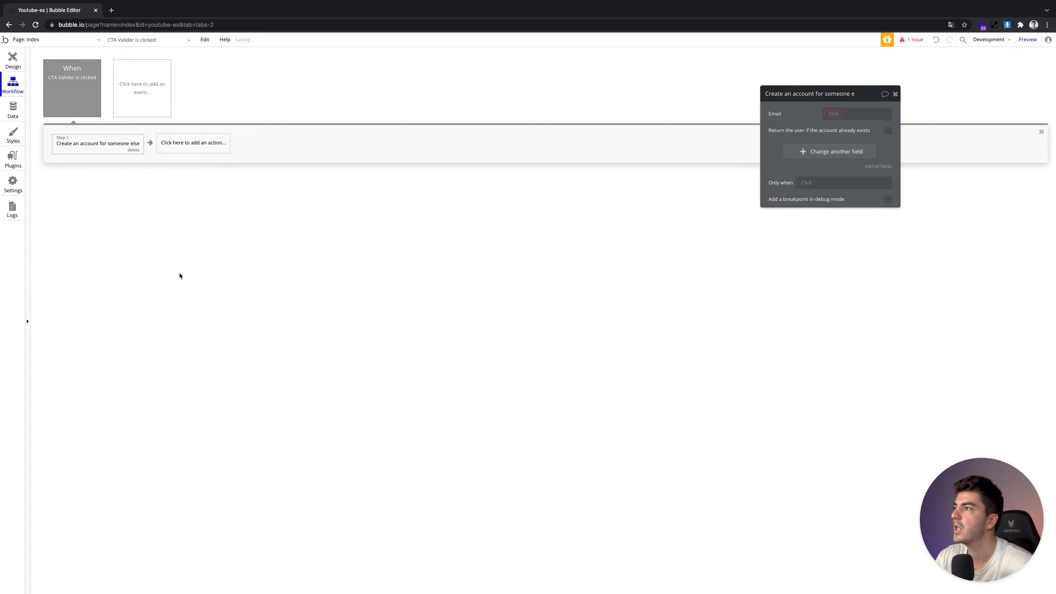
pyautogui.click(77, 142)
pyautogui.moveTo(789, 122); pyautogui.dragTo(463, 138)
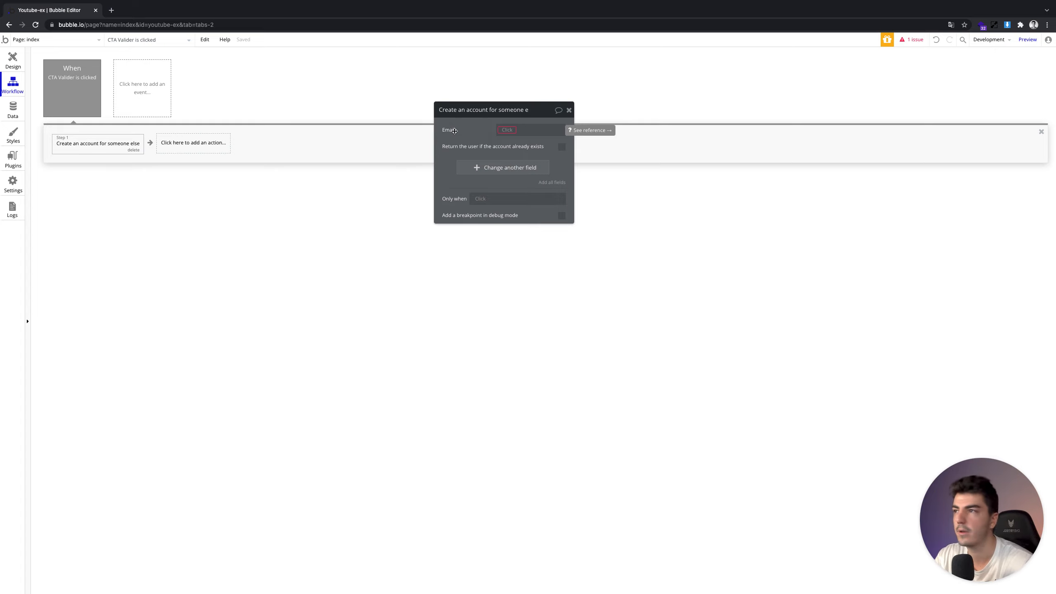
# View the All Users data table, starting and cancelling a new entry
pyautogui.click(2, 105)
pyautogui.click(156, 71)
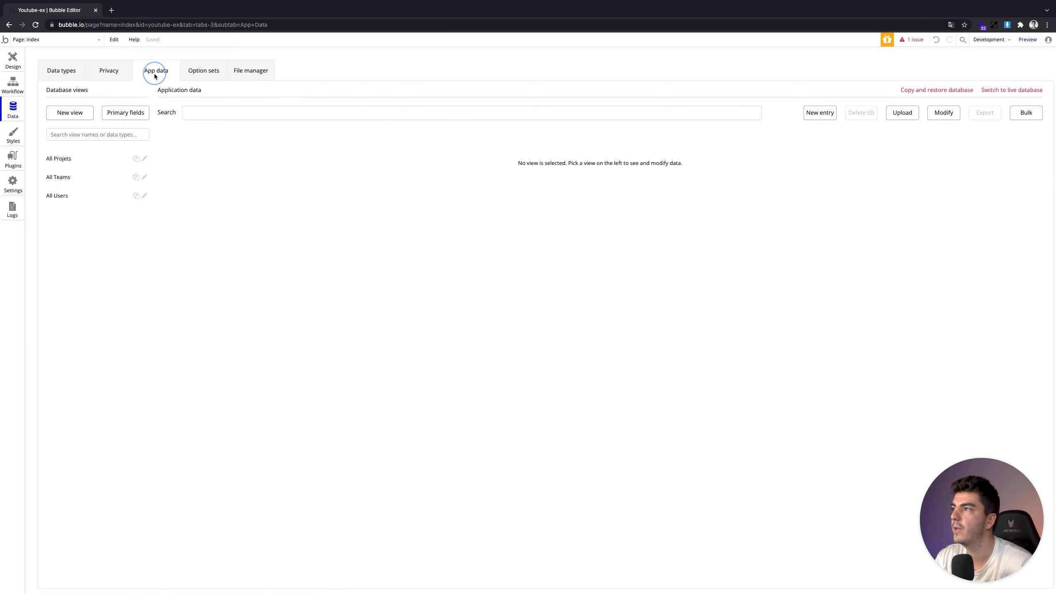
pyautogui.click(62, 196)
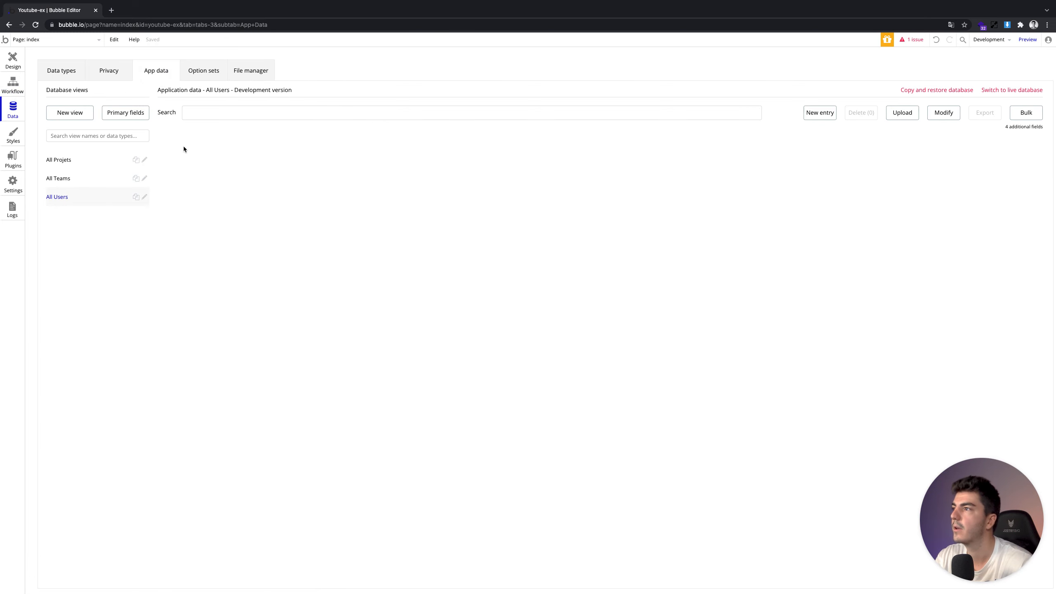
pyautogui.click(815, 112)
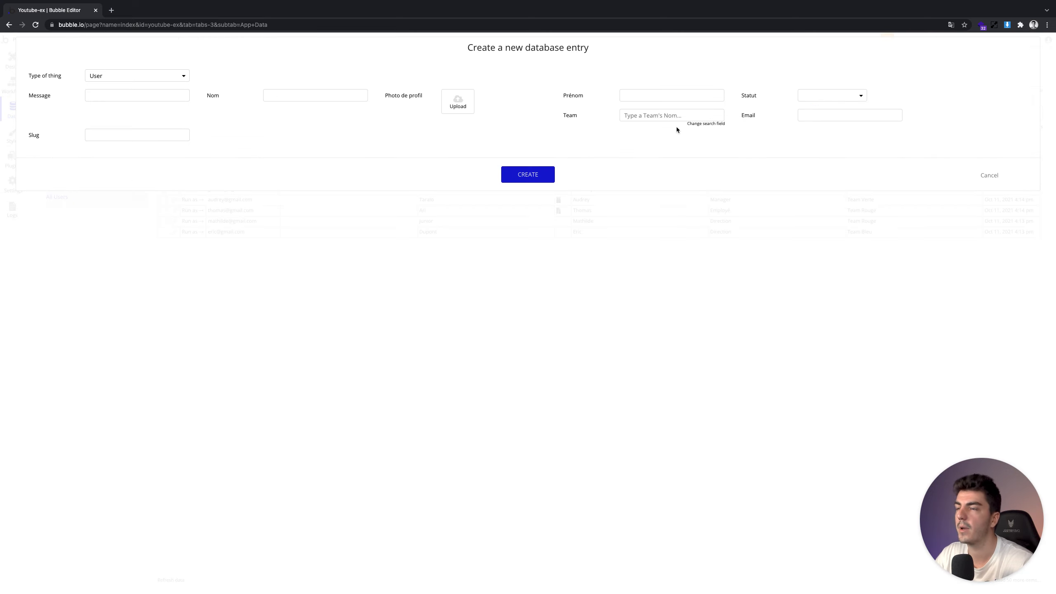
pyautogui.click(986, 175)
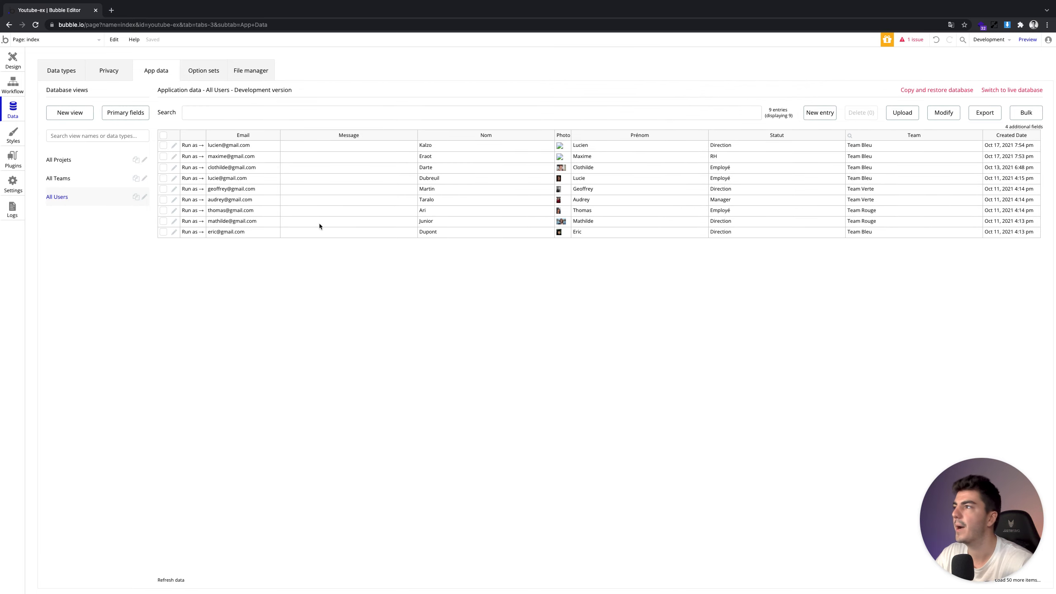
pyautogui.click(12, 61)
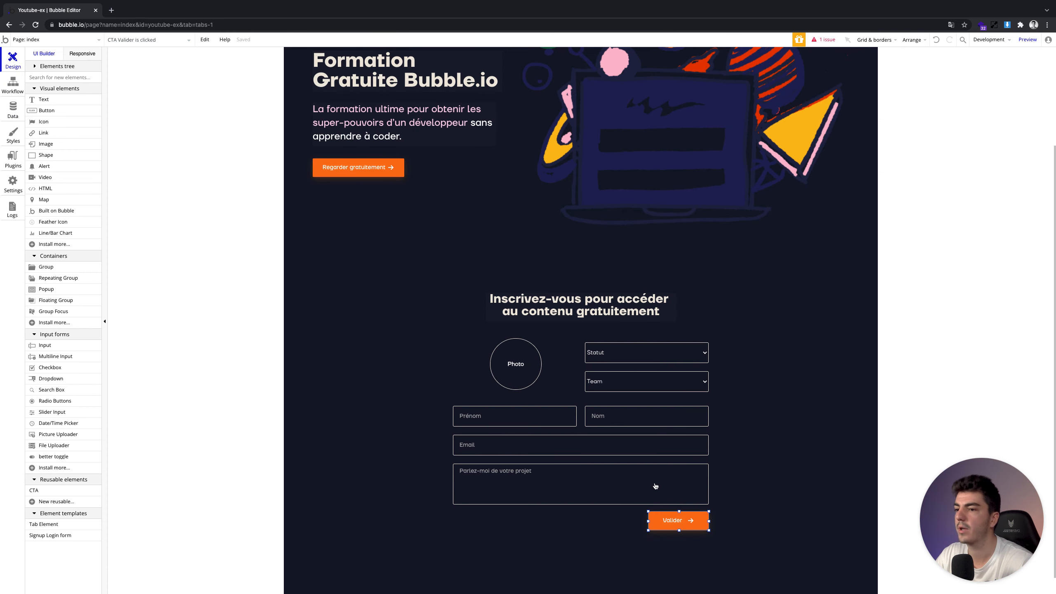
pyautogui.click(12, 110)
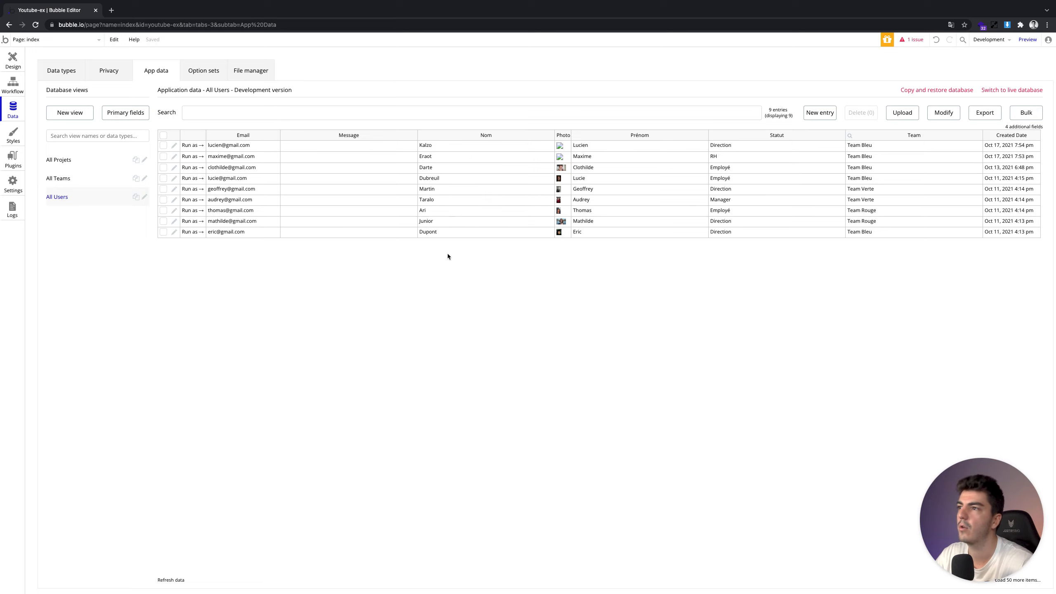
pyautogui.click(7, 70)
# Close the Valider button's properties and show the Email input's properties instead
pyautogui.click(10, 82)
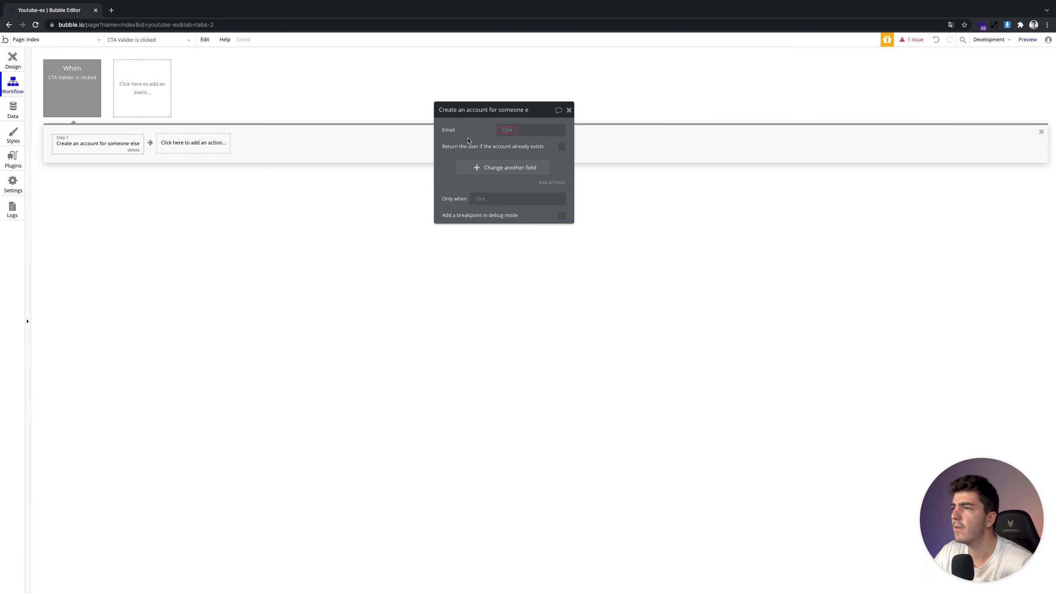
pyautogui.click(13, 61)
pyautogui.click(508, 452)
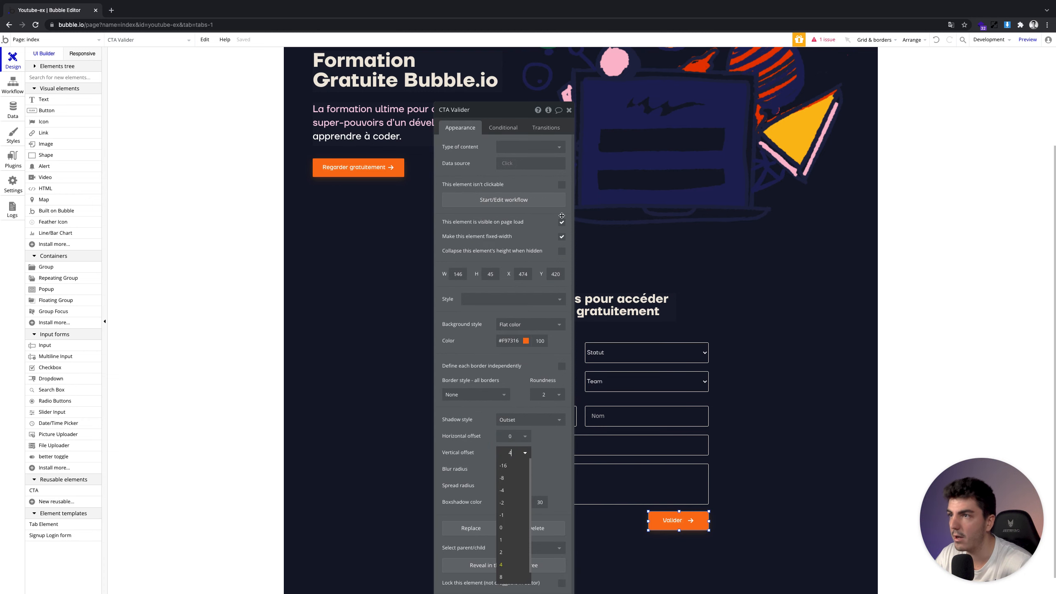
pyautogui.click(569, 110)
pyautogui.click(585, 446)
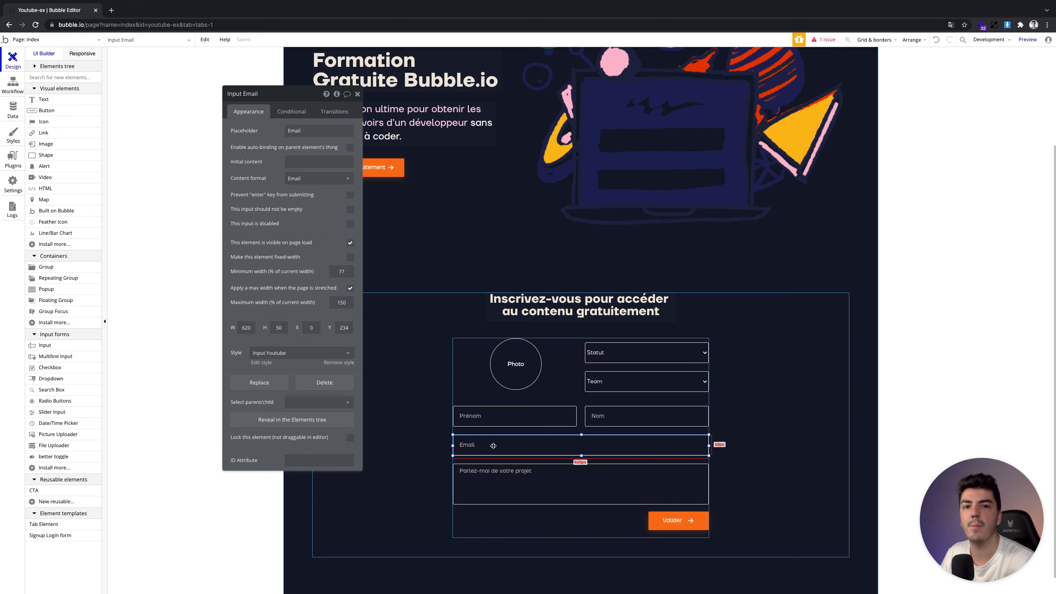
# Map the account's Email field to Input Email's value
pyautogui.click(13, 83)
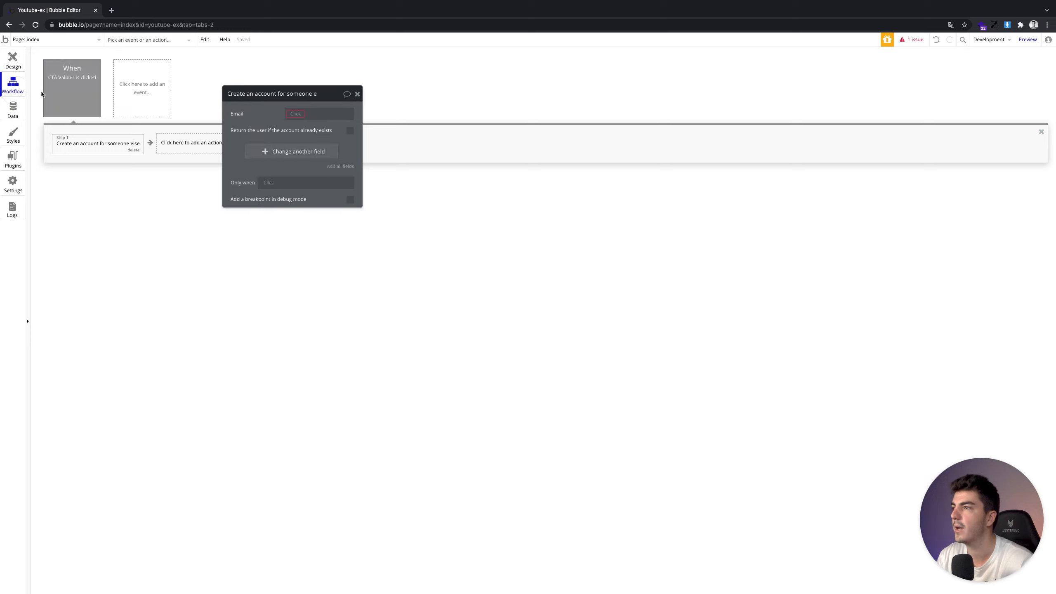
pyautogui.moveTo(293, 125); pyautogui.dragTo(435, 152)
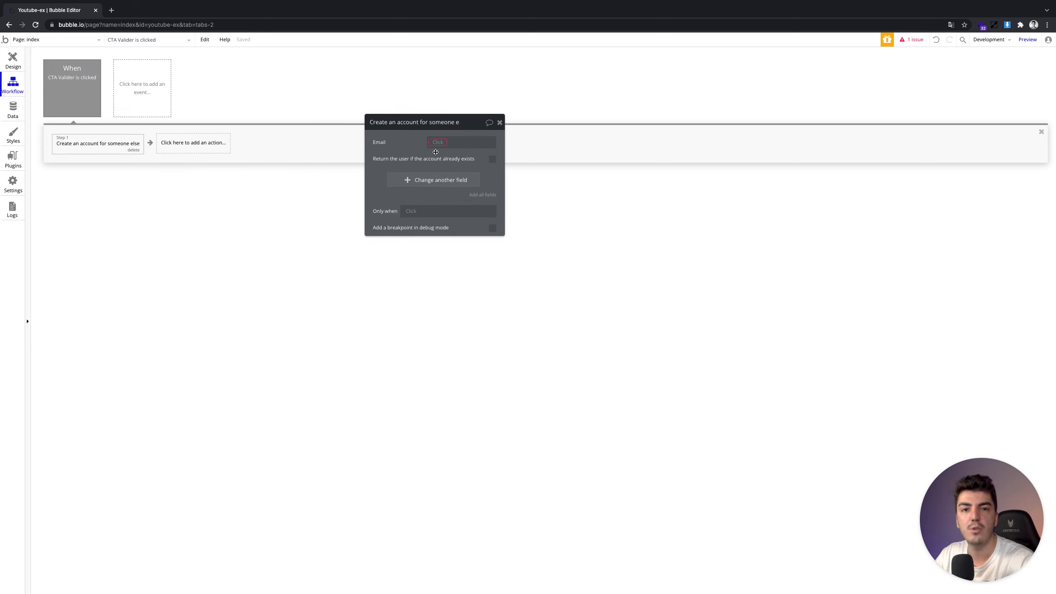
pyautogui.click(438, 142)
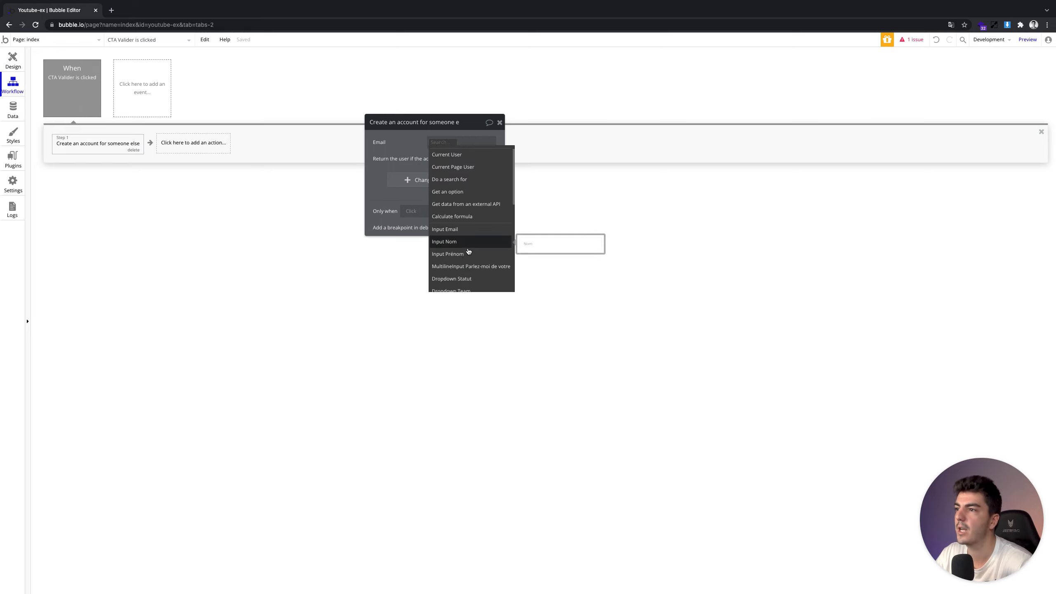
pyautogui.click(464, 234)
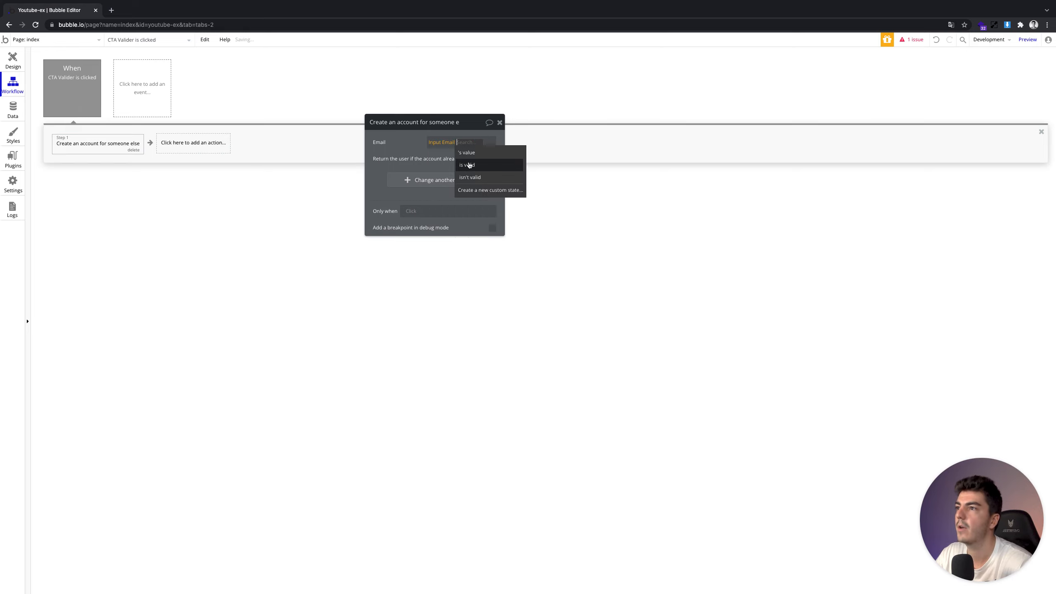
pyautogui.click(466, 154)
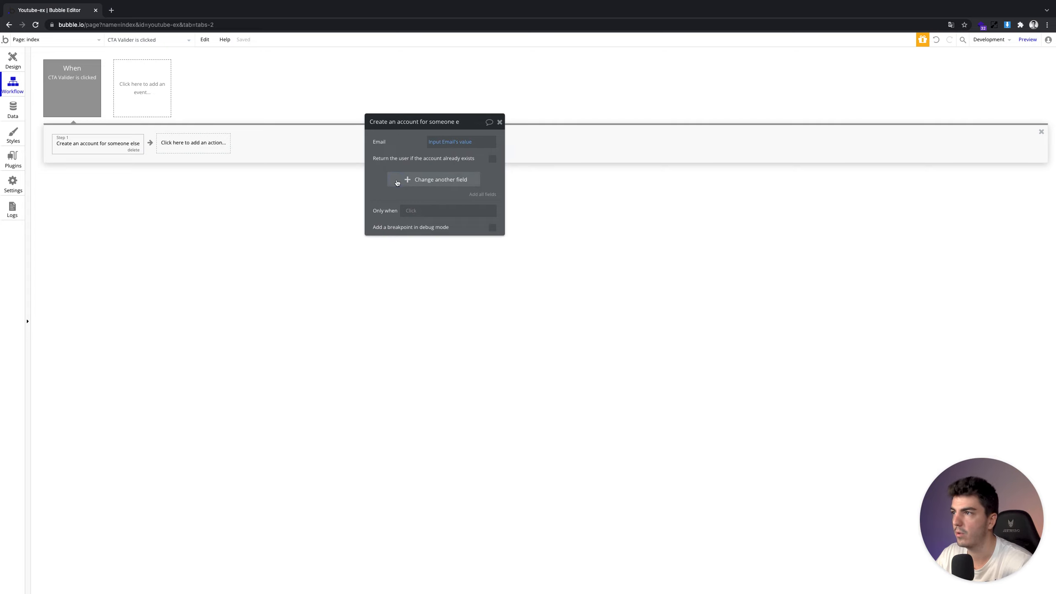
# Add Prénom and Nom fields from their matching inputs, then recheck the Email input's properties
pyautogui.click(406, 179)
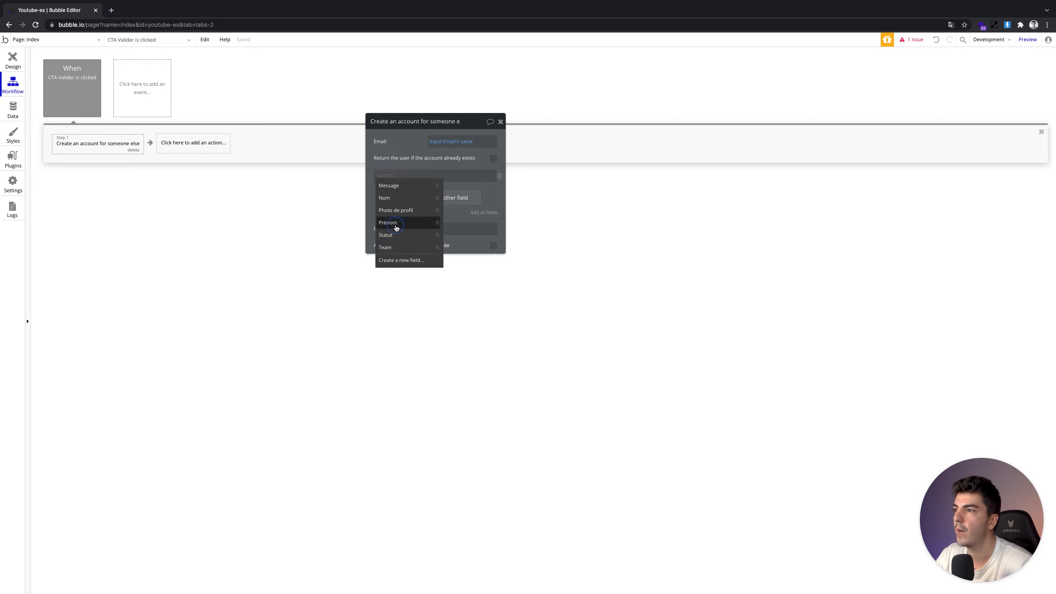
pyautogui.click(387, 222)
pyautogui.click(410, 177)
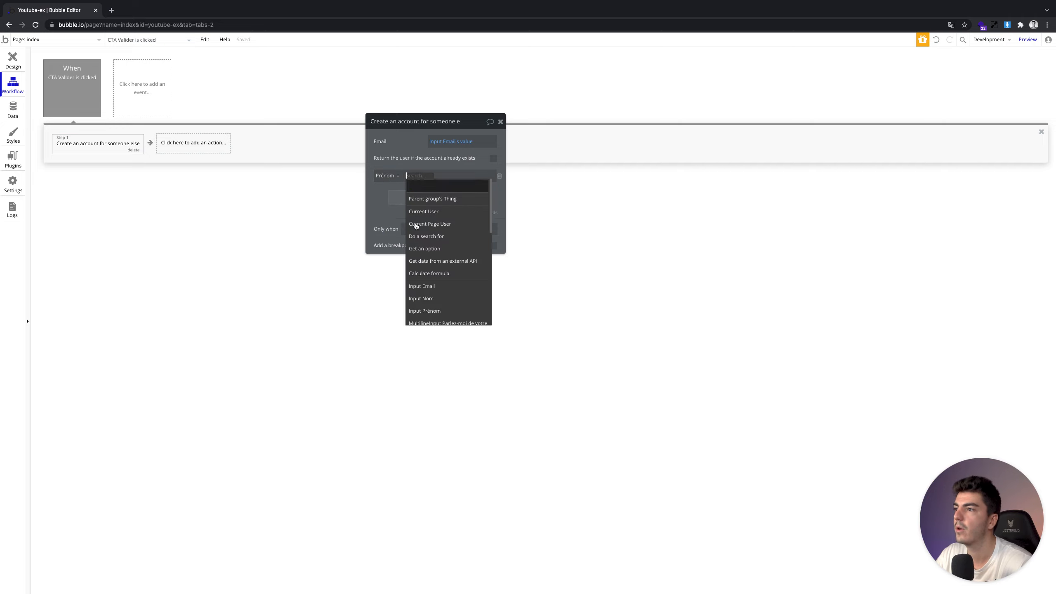
pyautogui.click(432, 310)
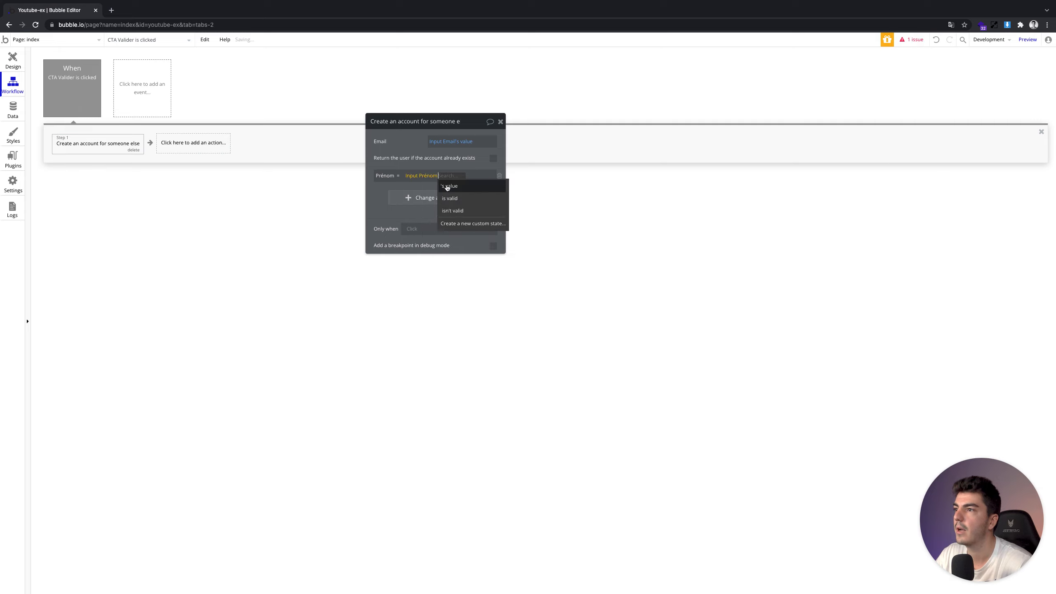
pyautogui.click(403, 196)
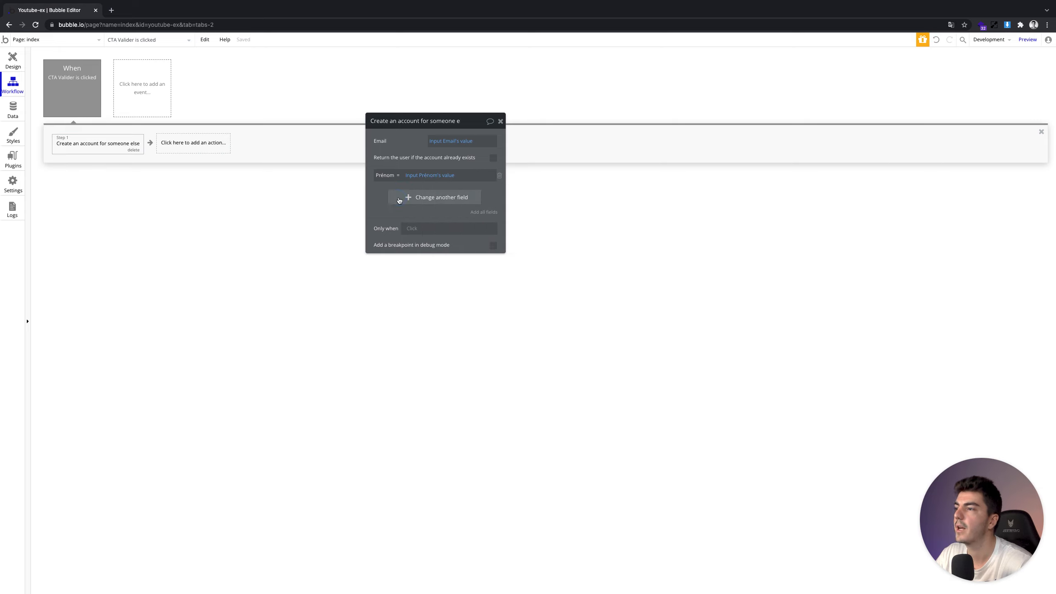
pyautogui.click(399, 199)
pyautogui.click(391, 224)
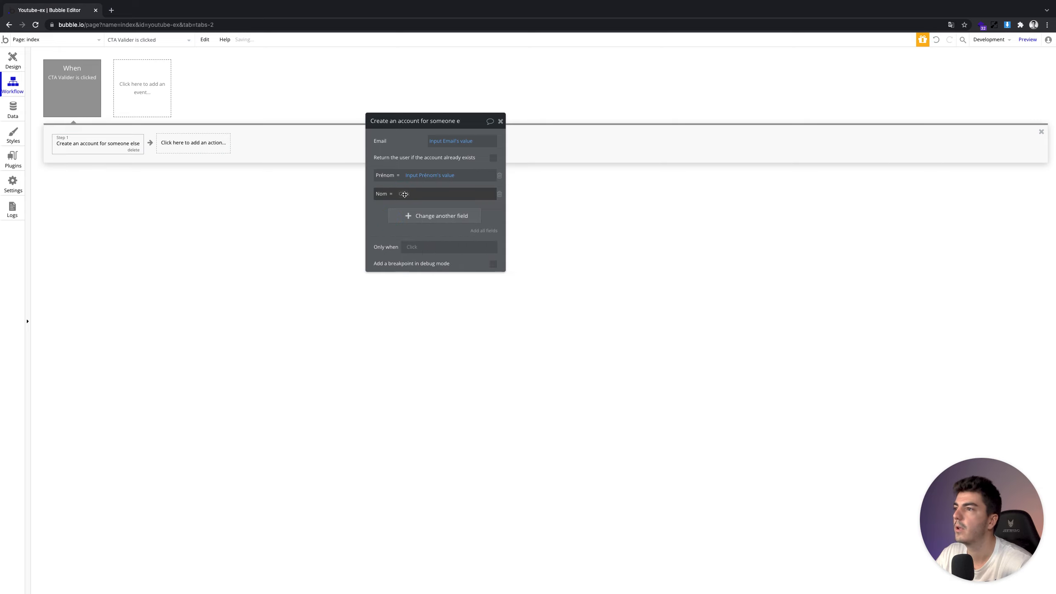
pyautogui.click(406, 199)
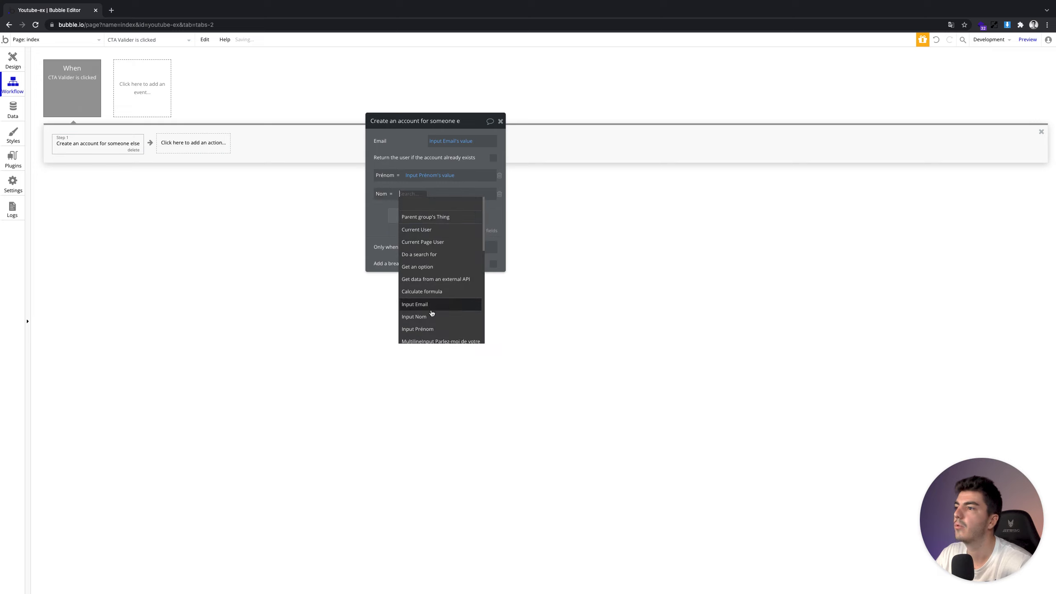
pyautogui.click(431, 318)
pyautogui.click(435, 204)
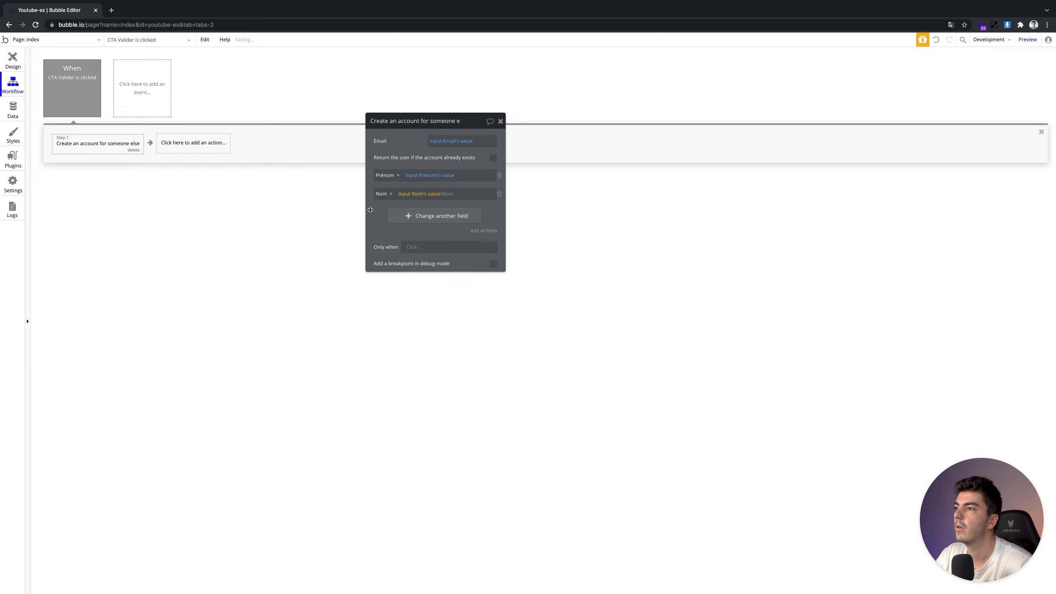
pyautogui.click(13, 59)
pyautogui.doubleClick(512, 443)
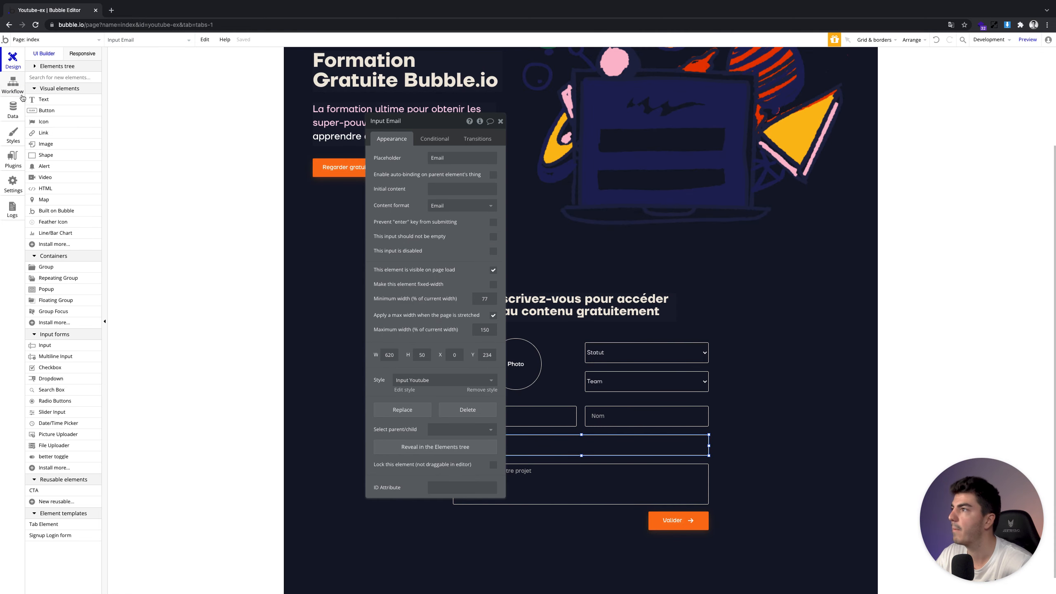
# Go back to the CTA Valider workflow's account-creation step
pyautogui.click(17, 89)
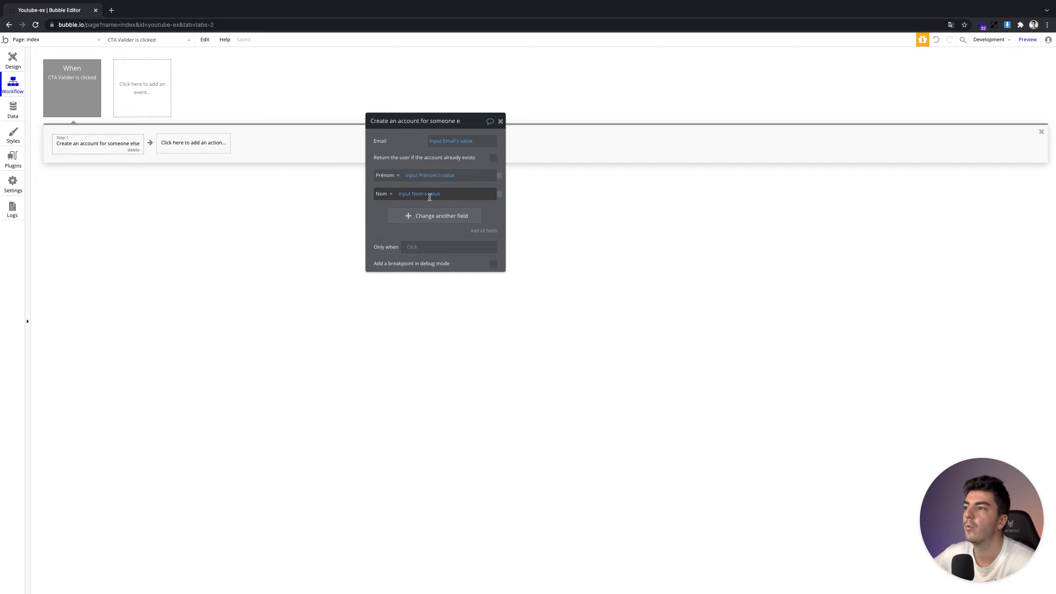
# Map Photo de profil to the PictureUploader Photo element's value
pyautogui.click(399, 216)
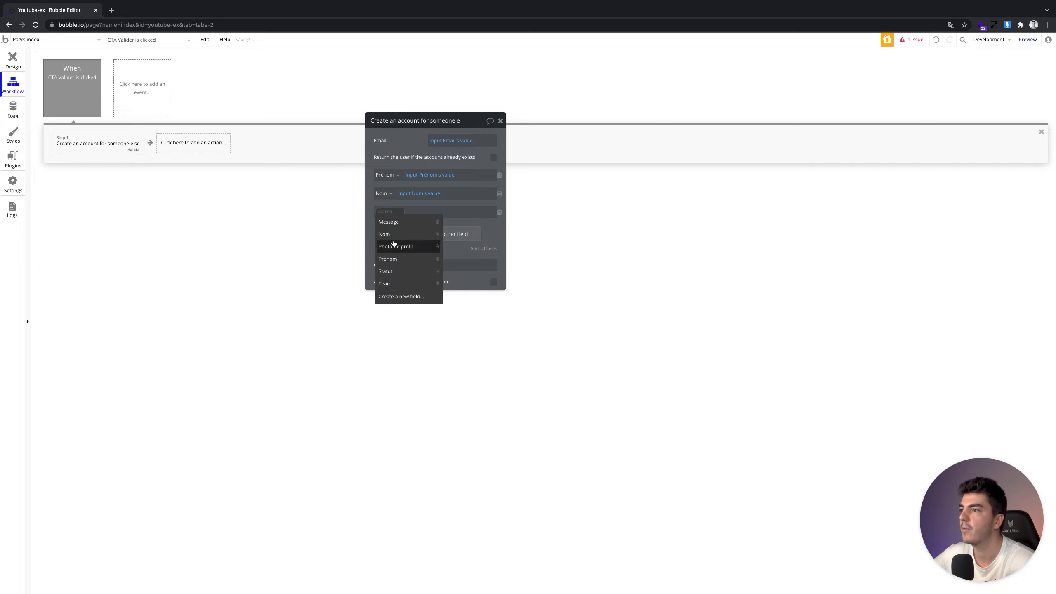
pyautogui.click(399, 241)
pyautogui.click(428, 211)
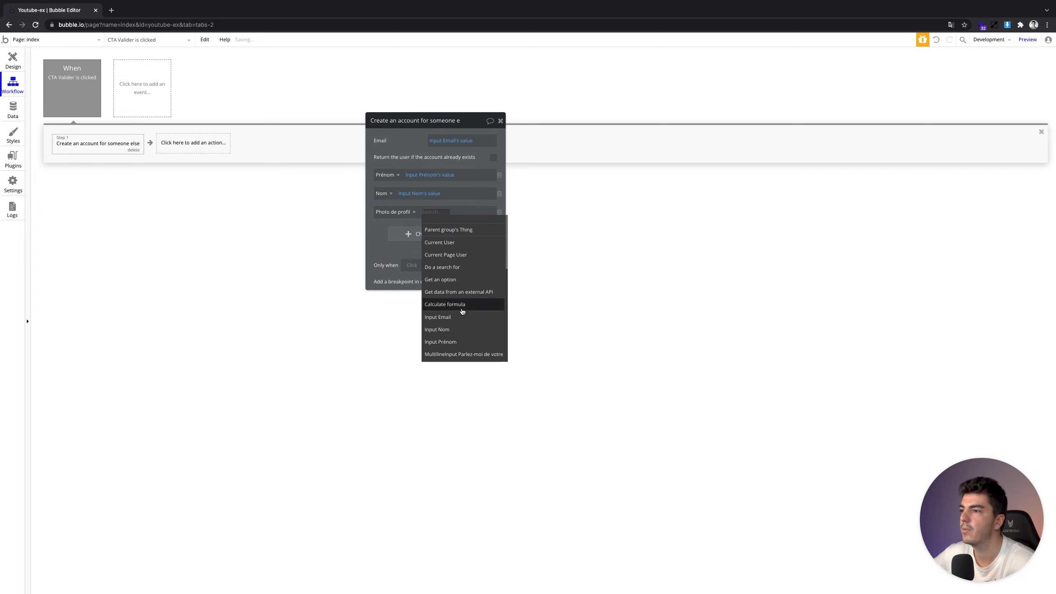
pyautogui.scroll(-2, 458, 333)
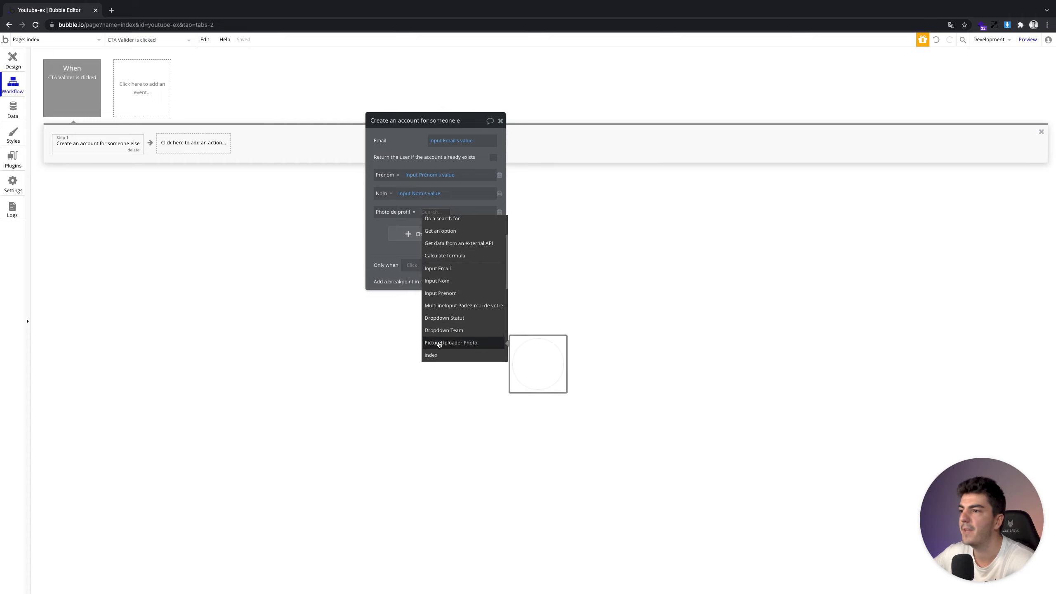
pyautogui.click(439, 343)
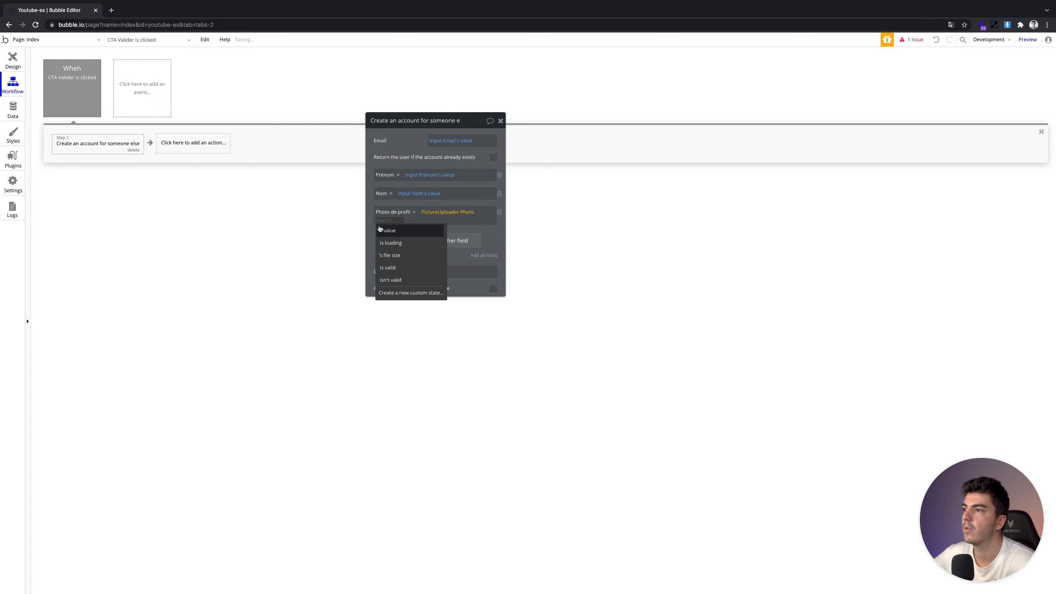
pyautogui.click(386, 230)
# Map Statut to Dropdown Statut's chosen value
pyautogui.click(408, 239)
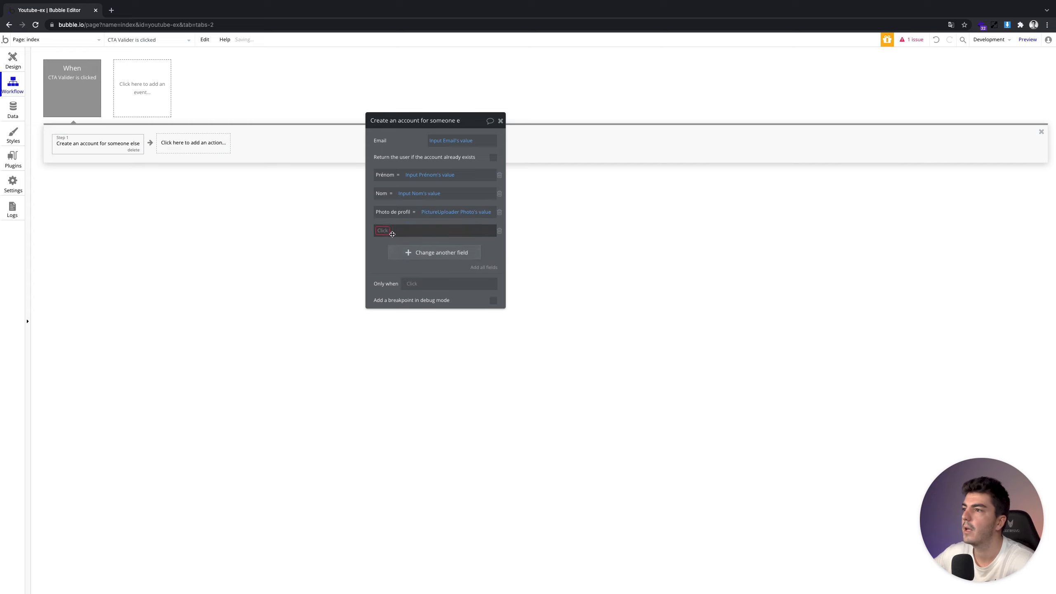
pyautogui.click(389, 235)
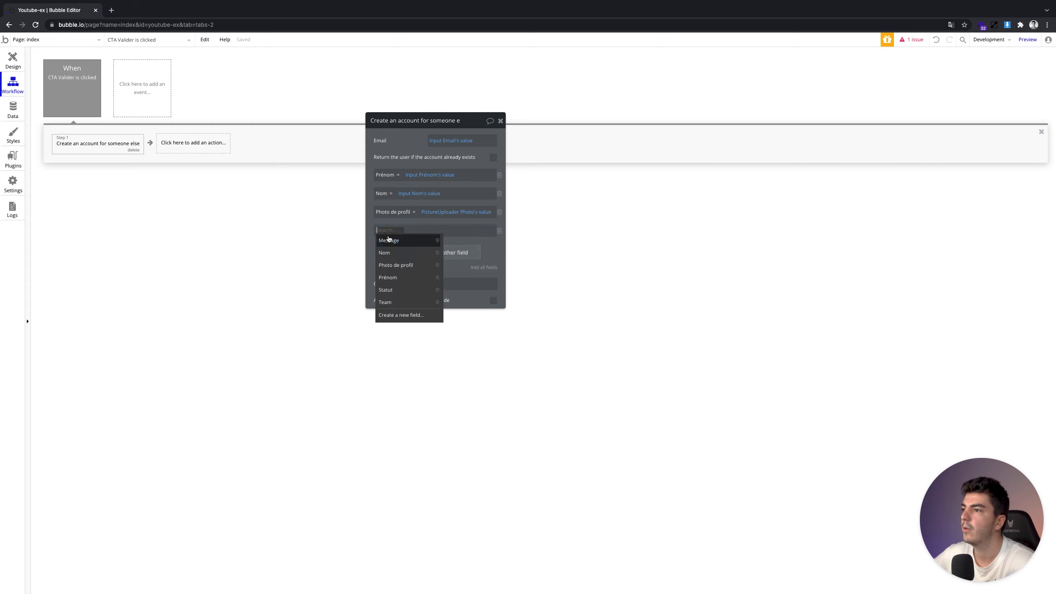
pyautogui.click(400, 291)
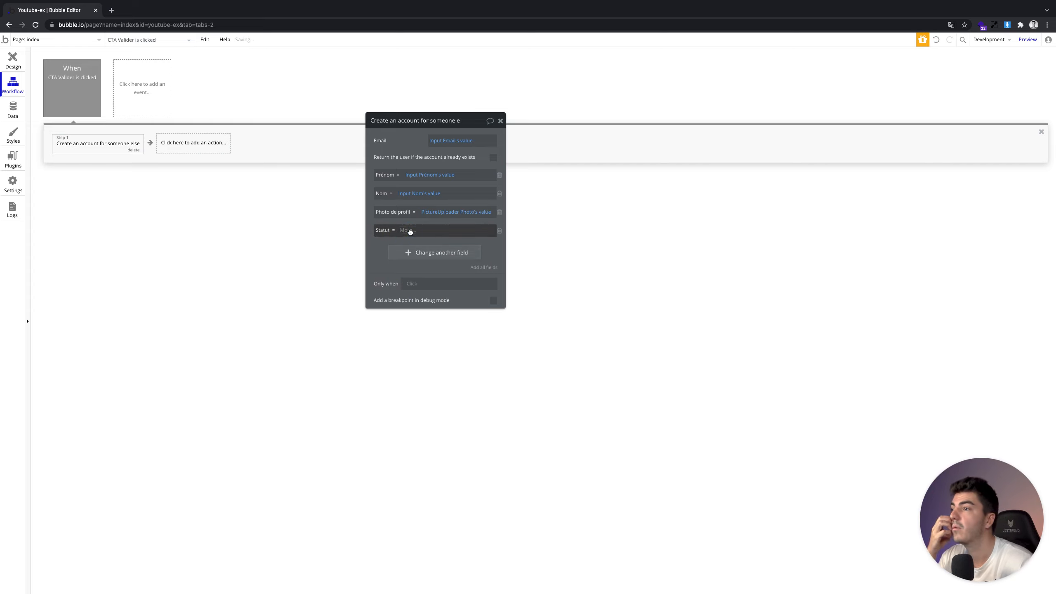
pyautogui.click(405, 230)
pyautogui.scroll(-5, 422, 328)
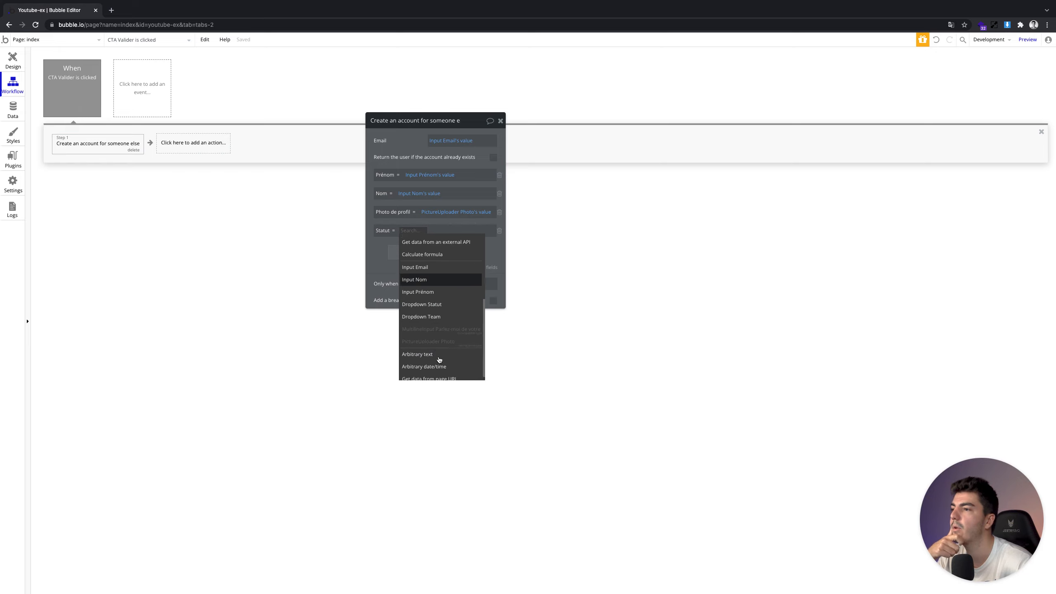
pyautogui.click(431, 305)
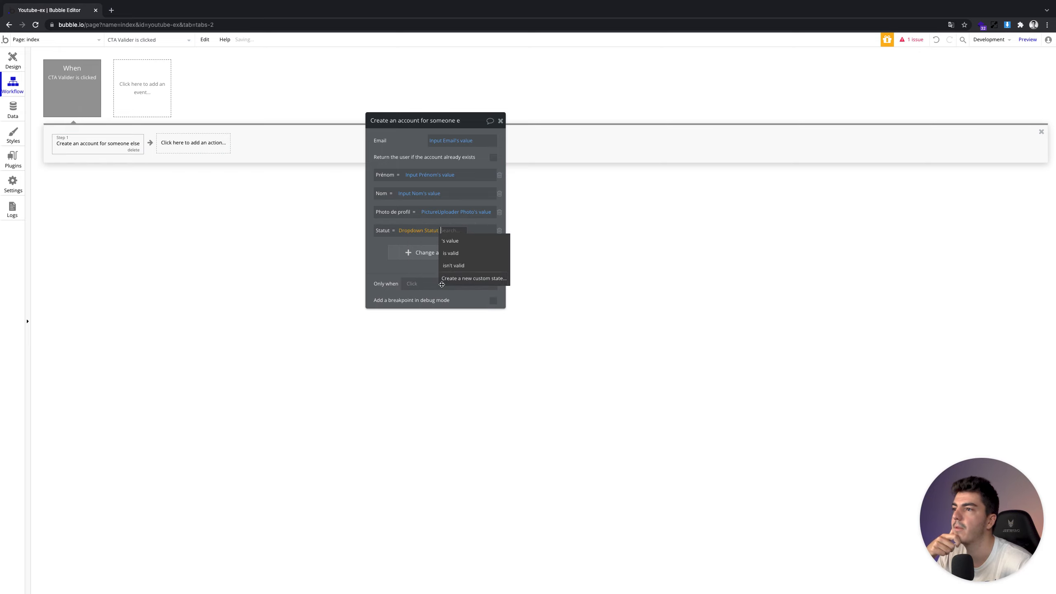
pyautogui.click(451, 241)
# Map Team to Dropdown Team's chosen value
pyautogui.click(419, 253)
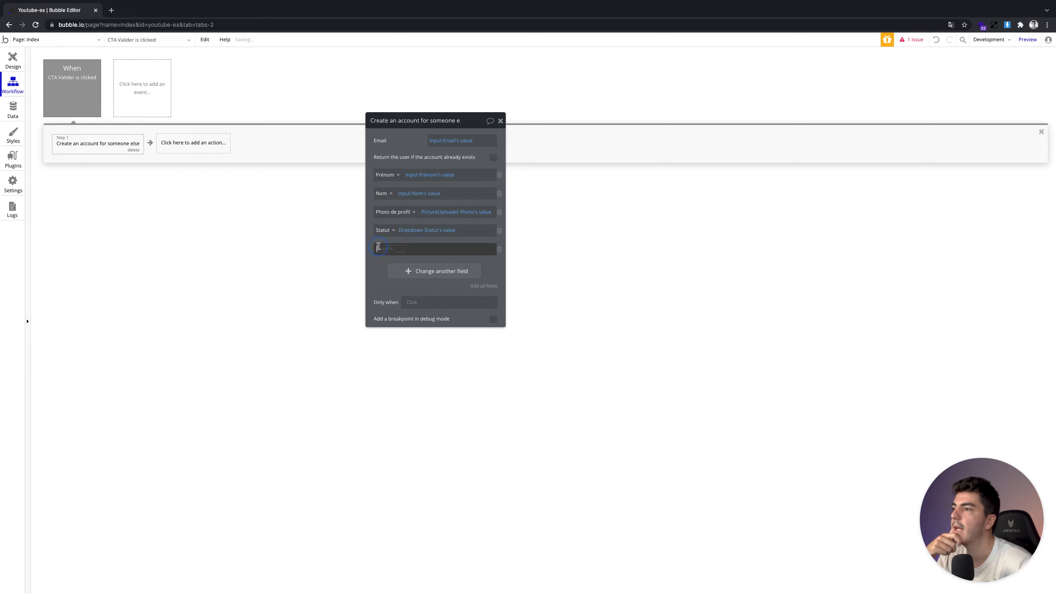
pyautogui.click(405, 320)
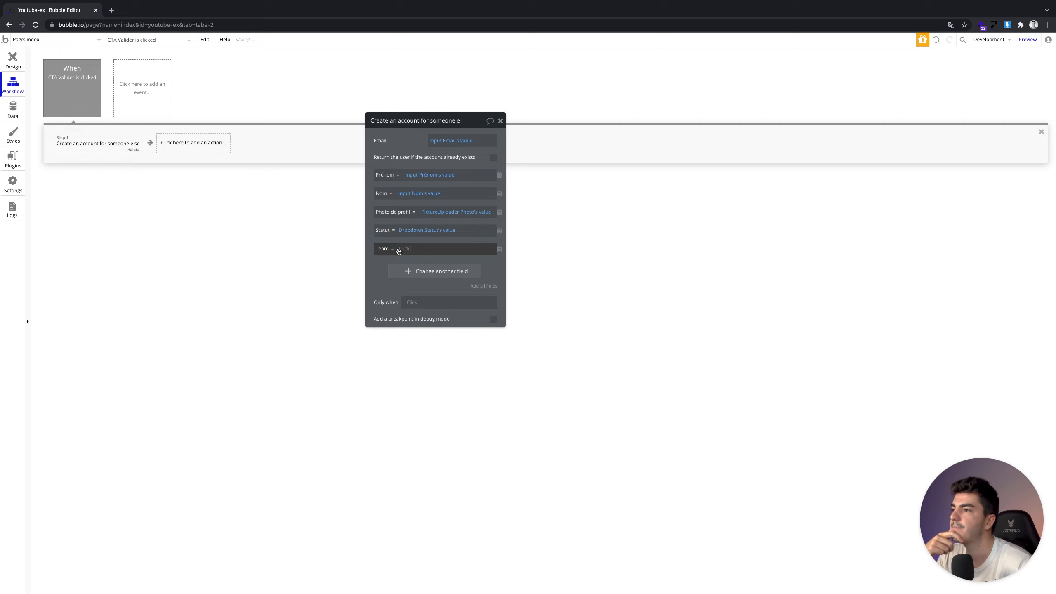
pyautogui.click(405, 248)
pyautogui.scroll(-2, 432, 337)
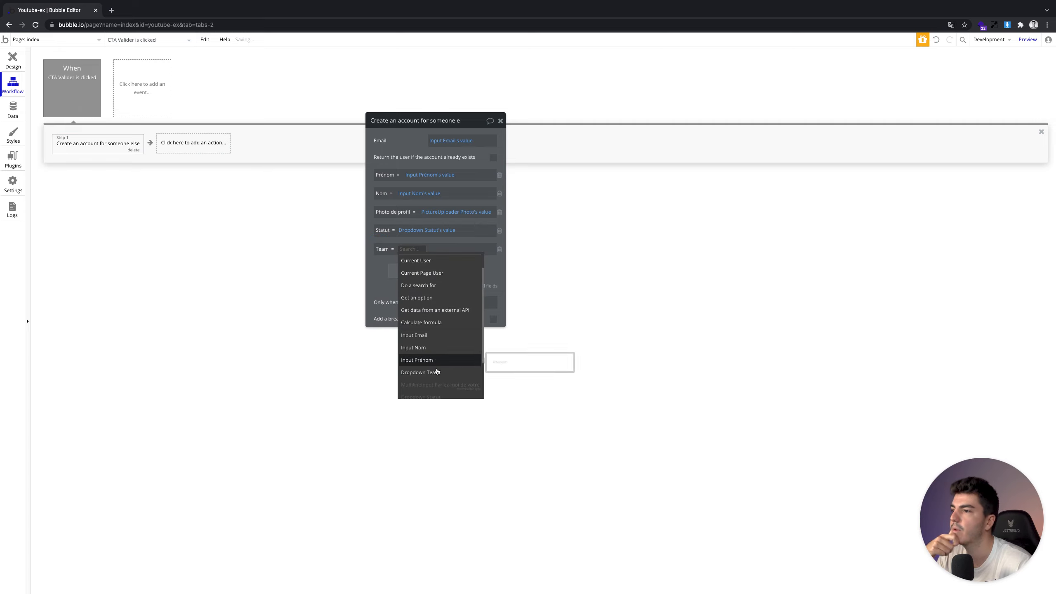
pyautogui.click(436, 373)
pyautogui.click(457, 256)
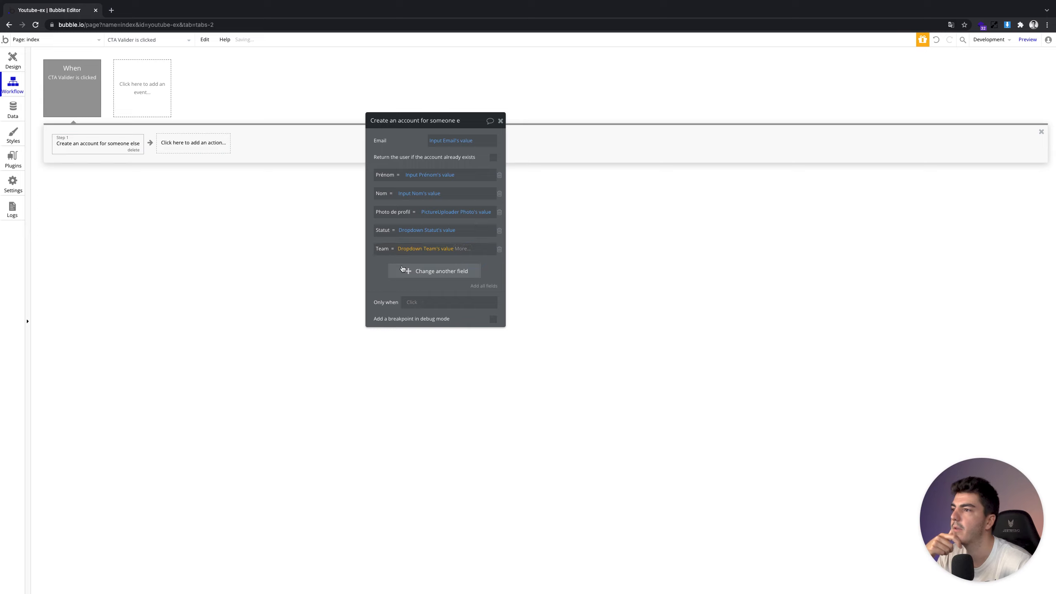
# Map Message to the MultilineInput's value, drop the empty extra row, and preview with debugger
pyautogui.click(390, 269)
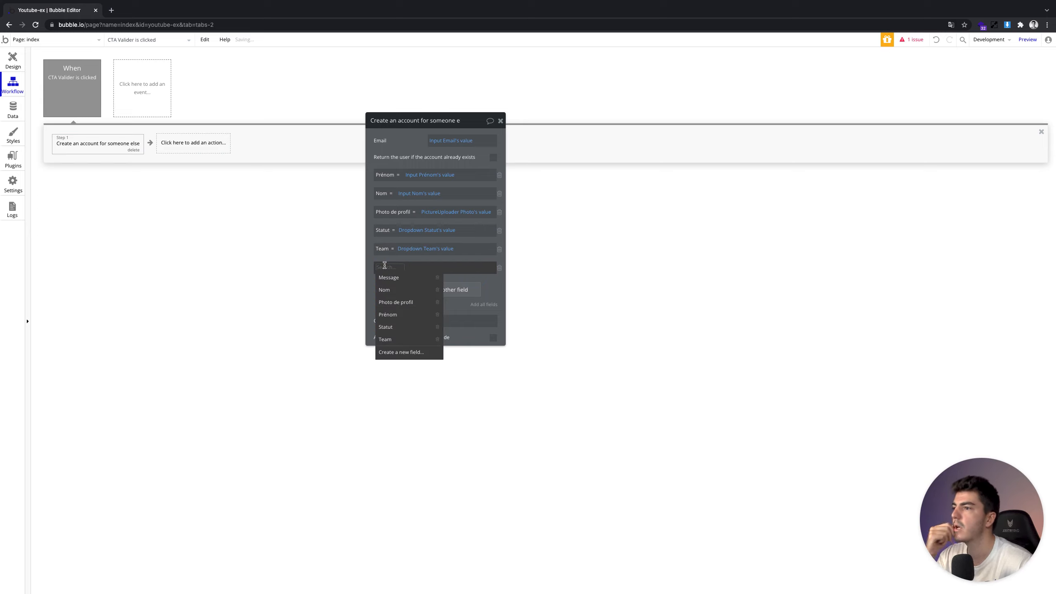
pyautogui.click(389, 278)
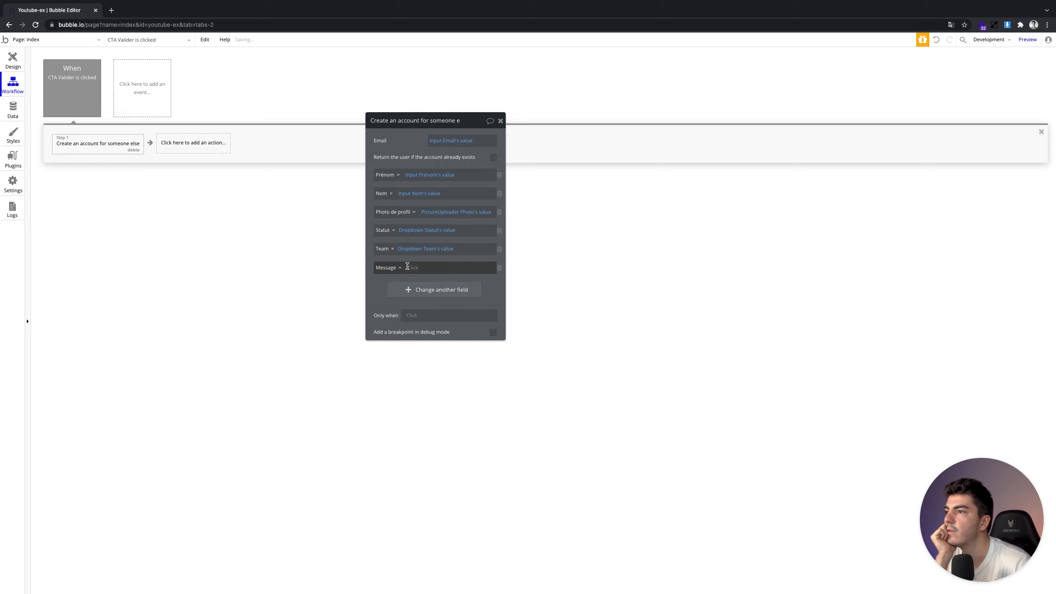
pyautogui.scroll(-5, 443, 353)
pyautogui.scroll(1, 442, 324)
pyautogui.scroll(3, 442, 324)
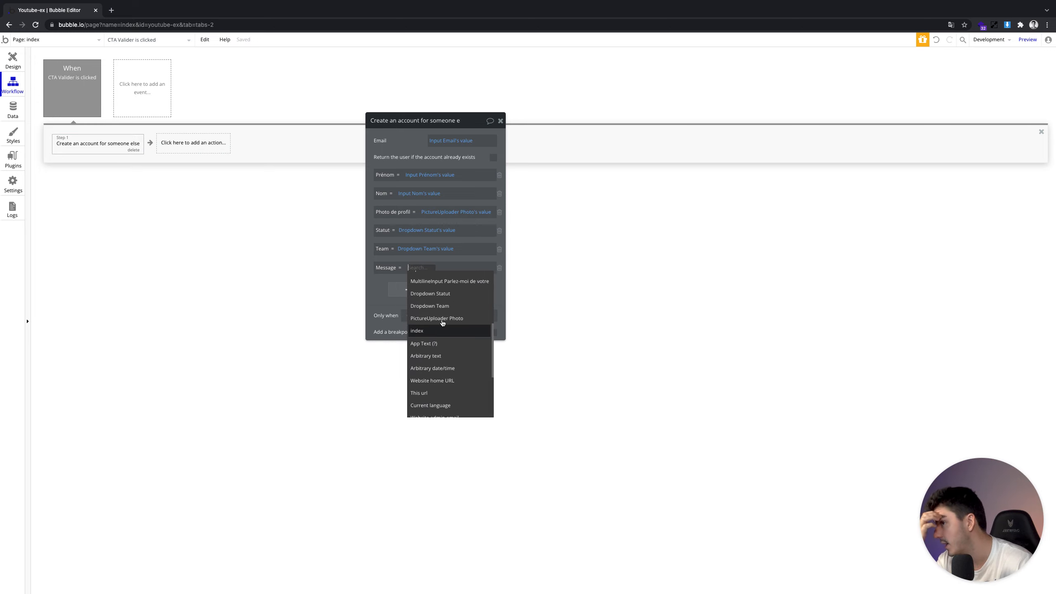
pyautogui.click(443, 282)
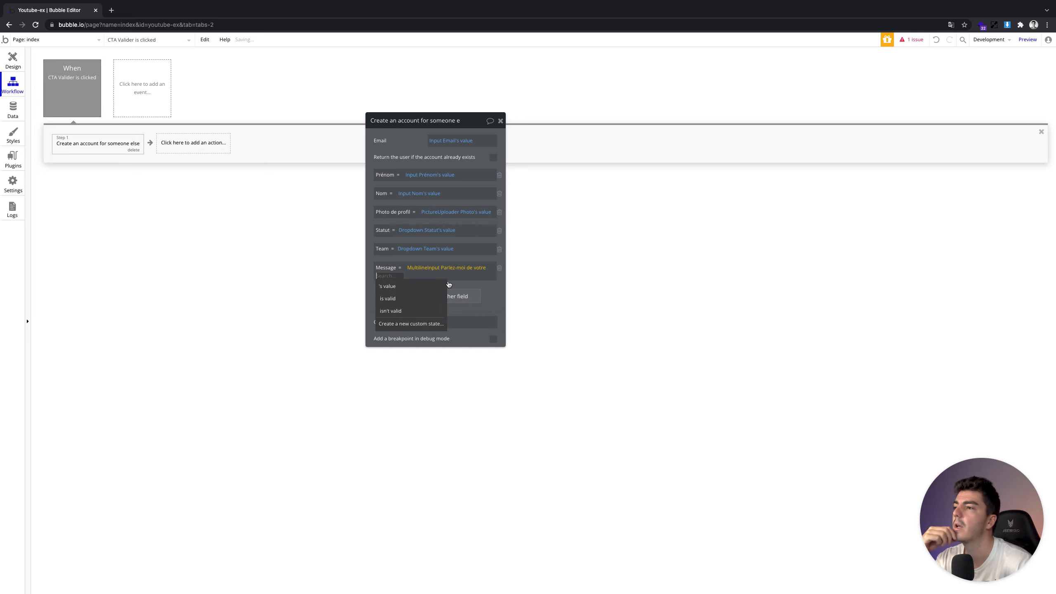
pyautogui.click(424, 290)
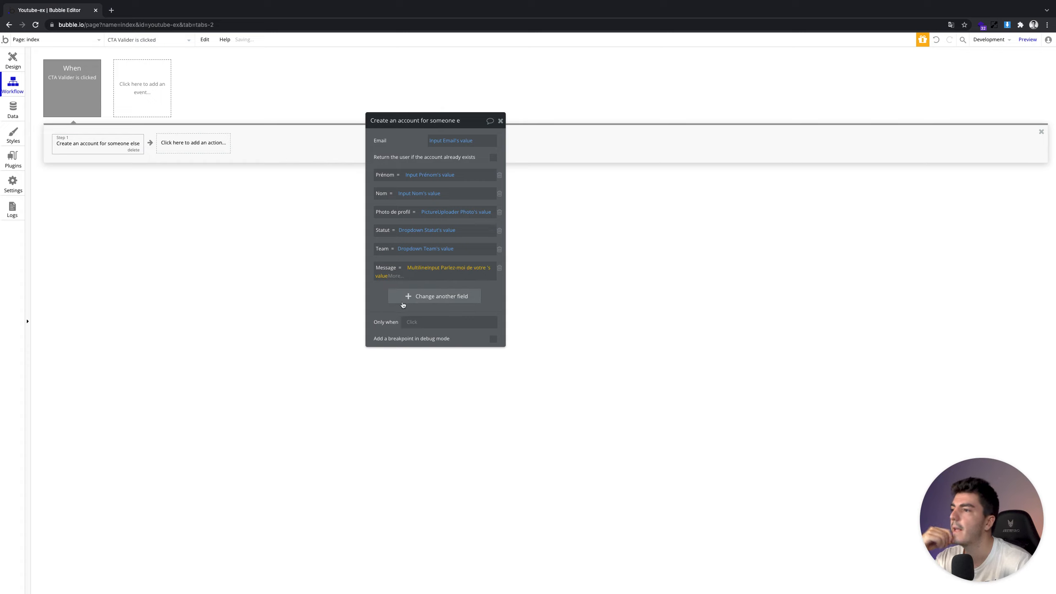
pyautogui.click(403, 304)
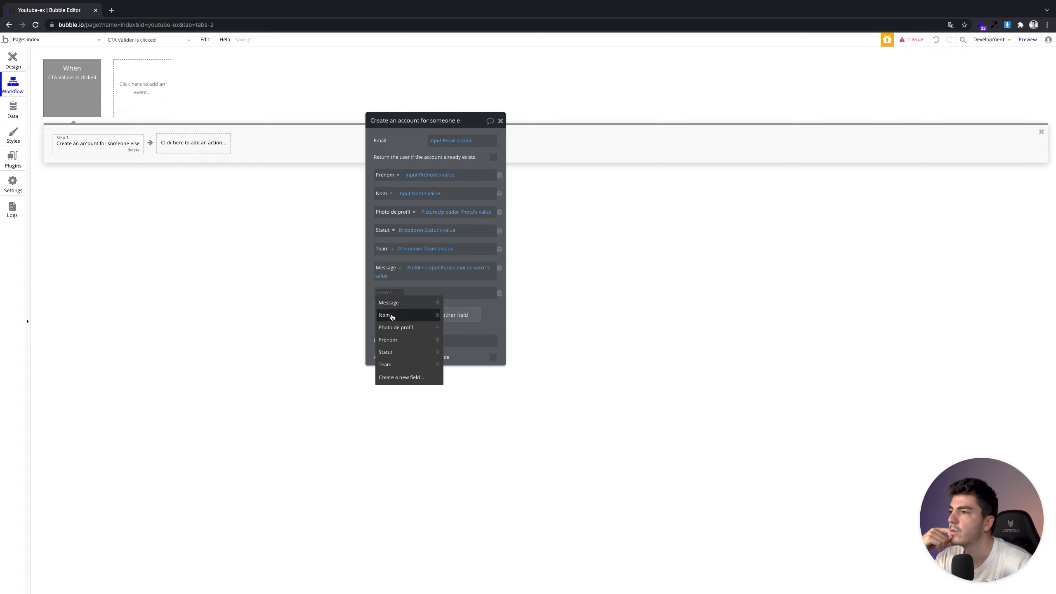
pyautogui.click(499, 294)
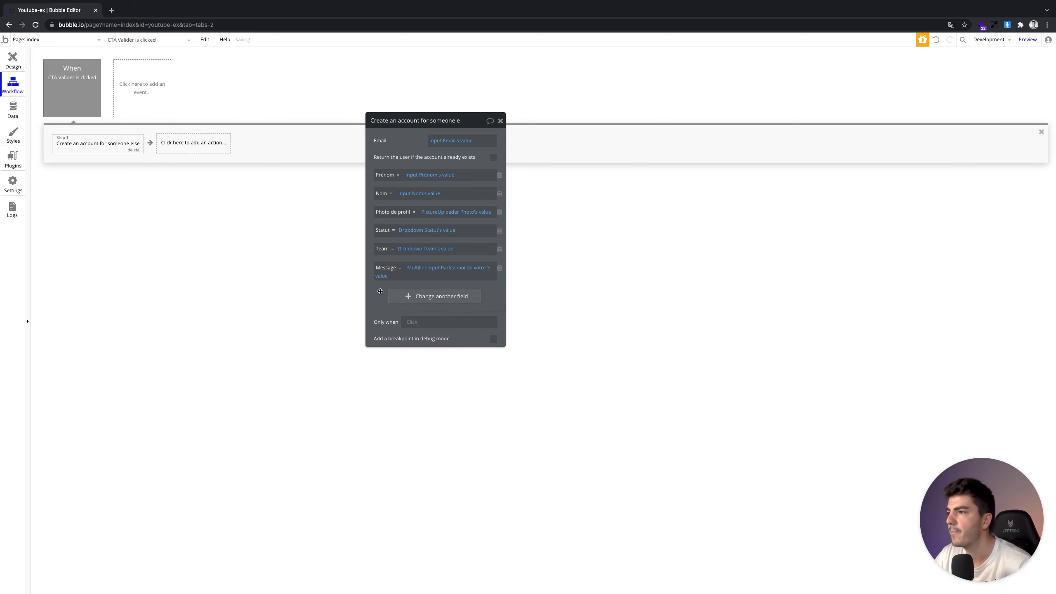
pyautogui.click(8, 66)
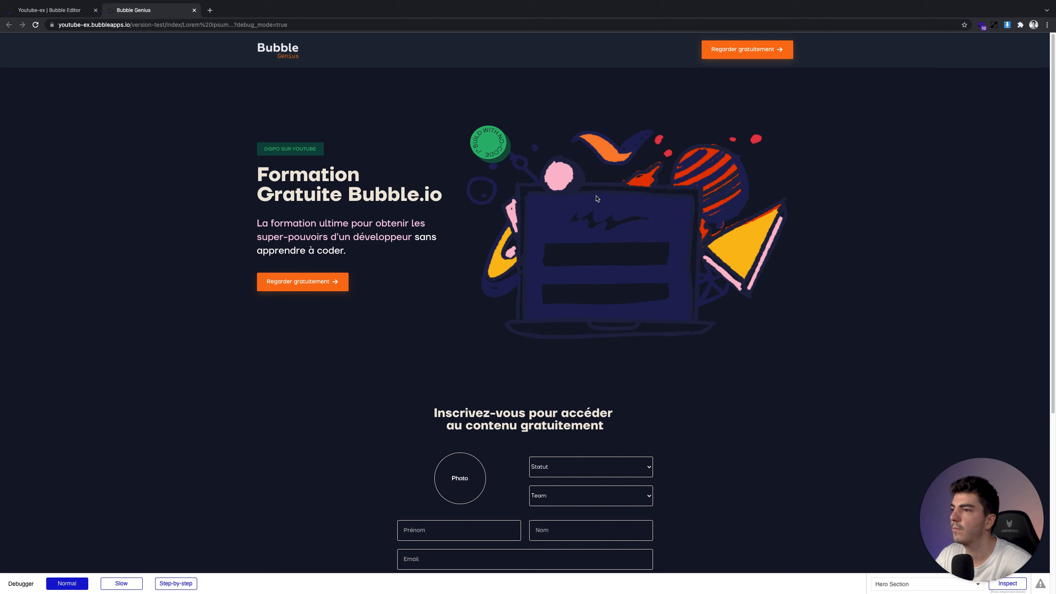
# Upload a profile photo and choose Employé as Statut and Team Bleu as Team
pyautogui.scroll(-5, 597, 198)
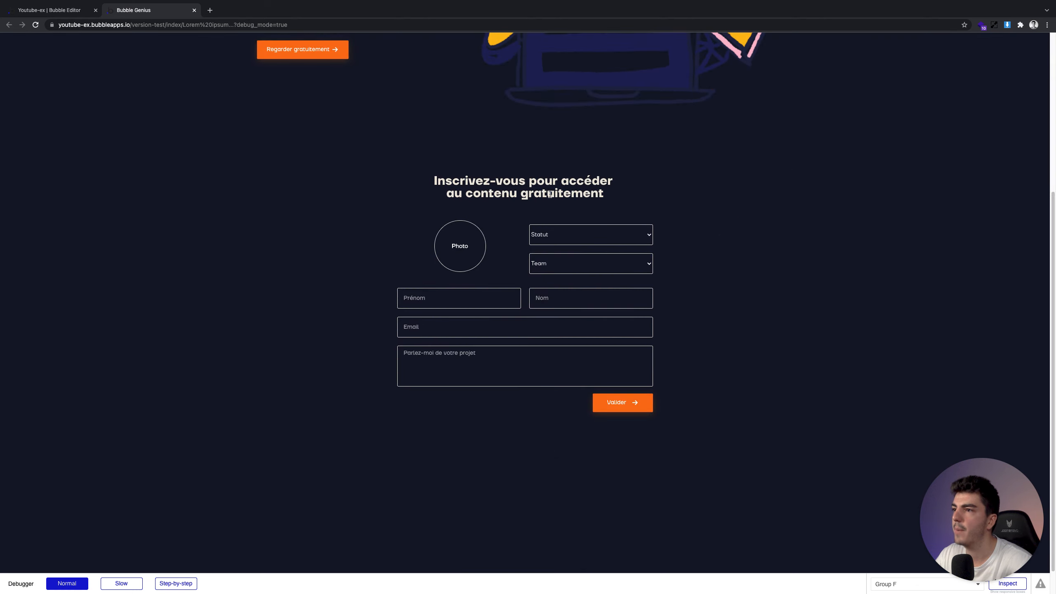
pyautogui.click(462, 251)
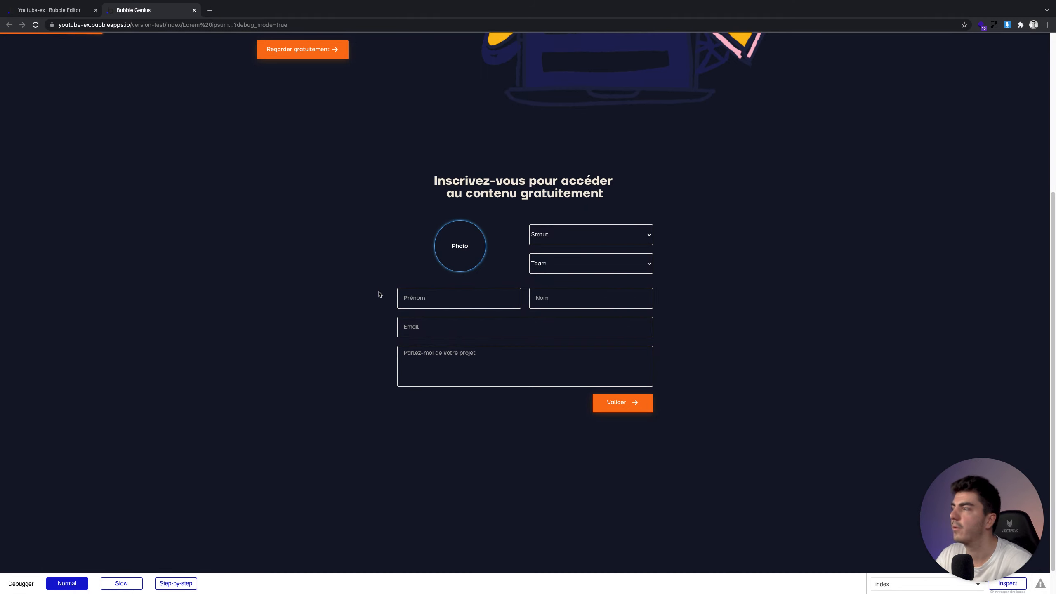
pyautogui.click(548, 240)
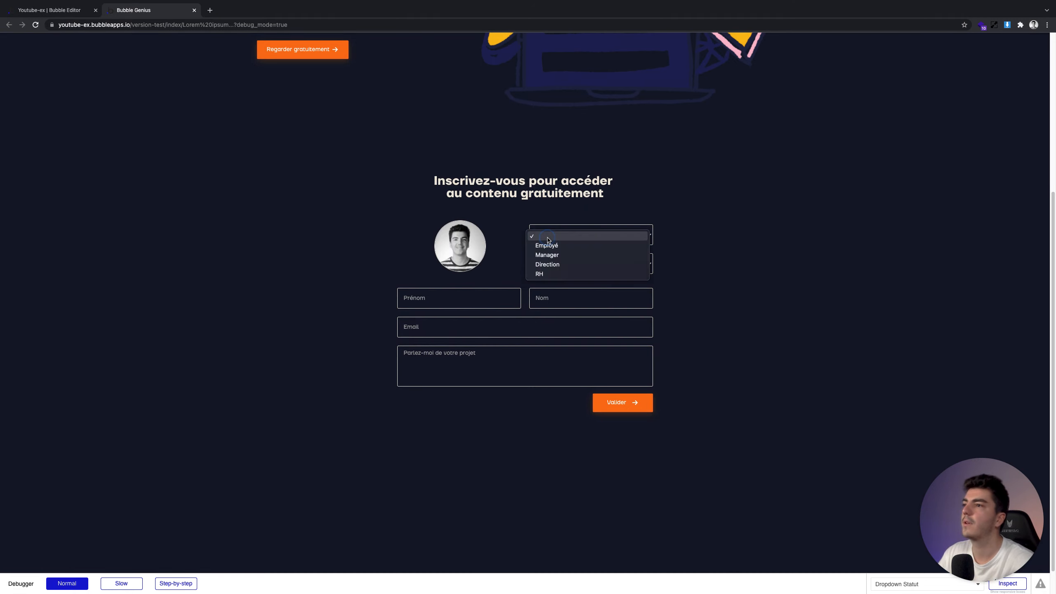
pyautogui.click(557, 245)
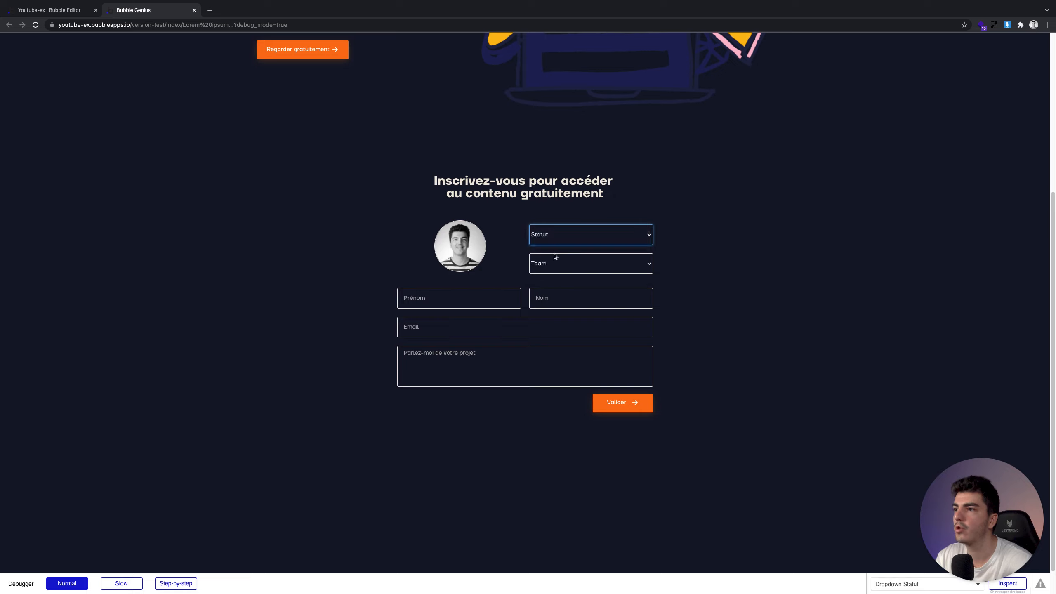
pyautogui.click(553, 261)
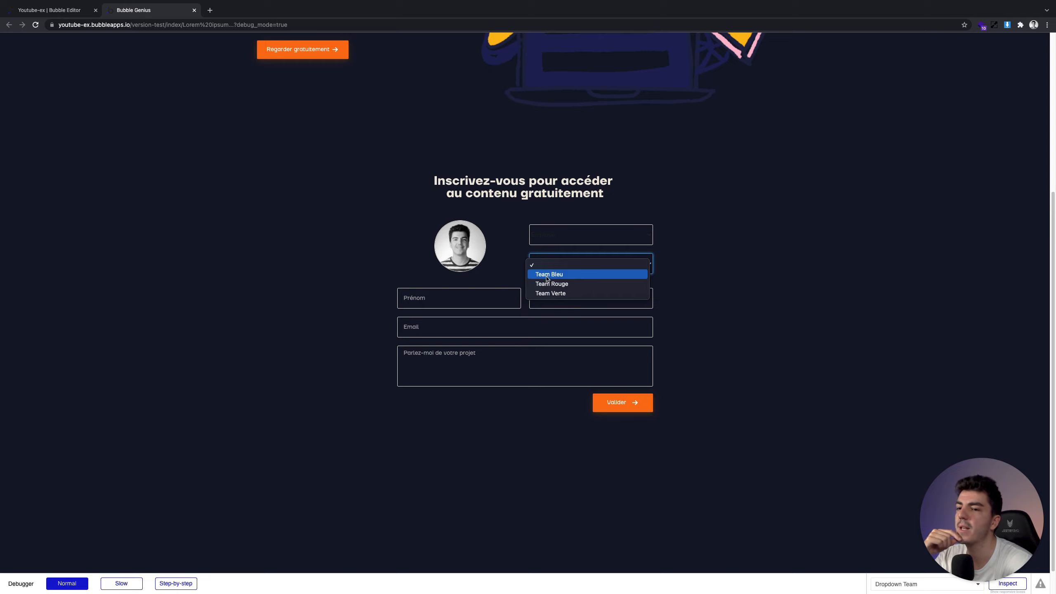
pyautogui.click(546, 276)
# Fill in the test user's first name, last name, e-mail and a project message
pyautogui.click(493, 296)
pyautogui.press('Tab')
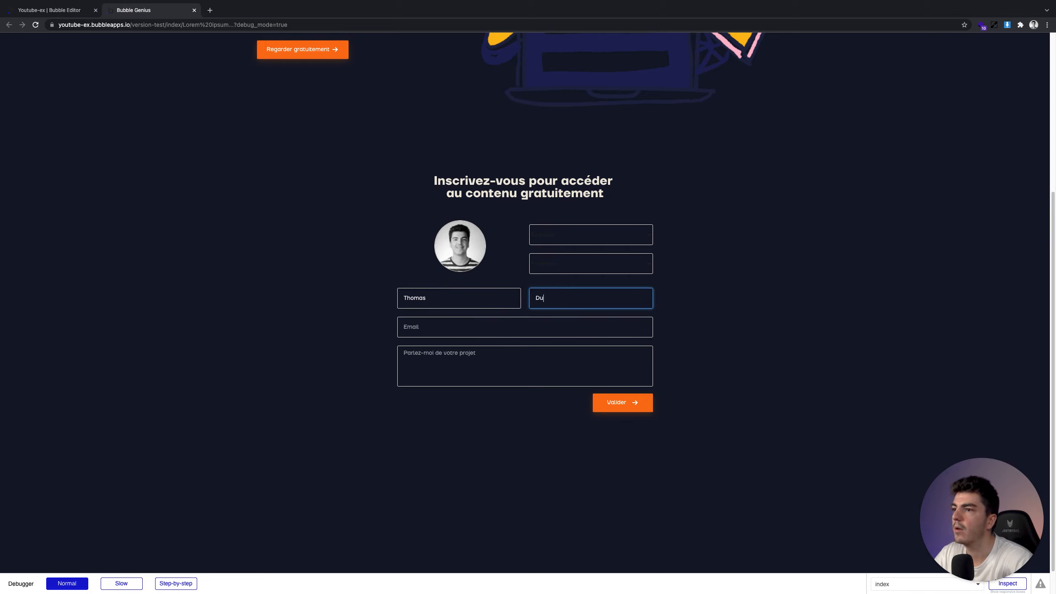
pyautogui.press('Tab')
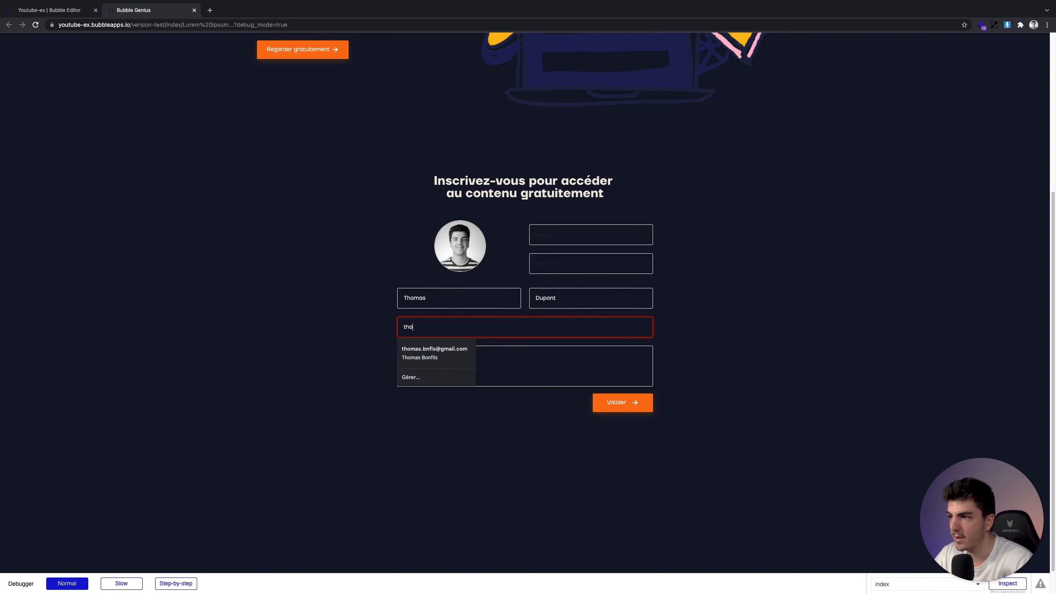
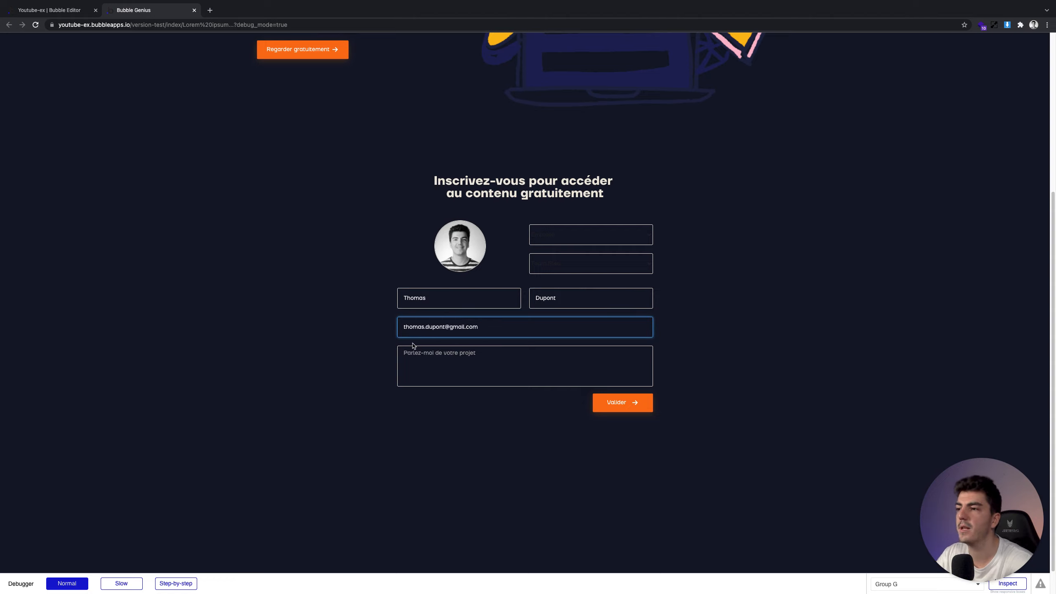
pyautogui.click(440, 351)
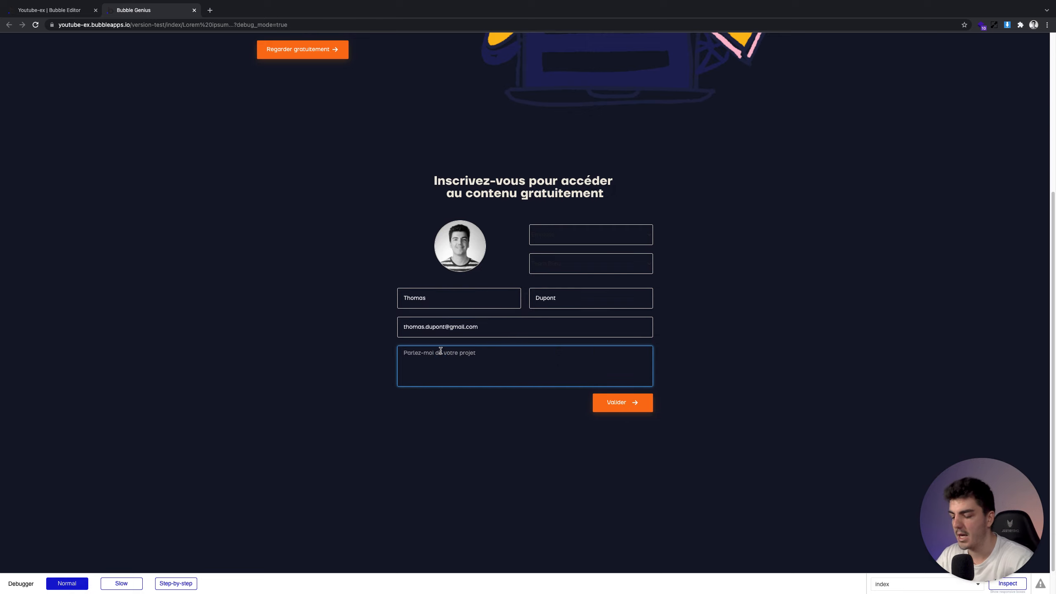
pyautogui.write("merci pour l'ac")
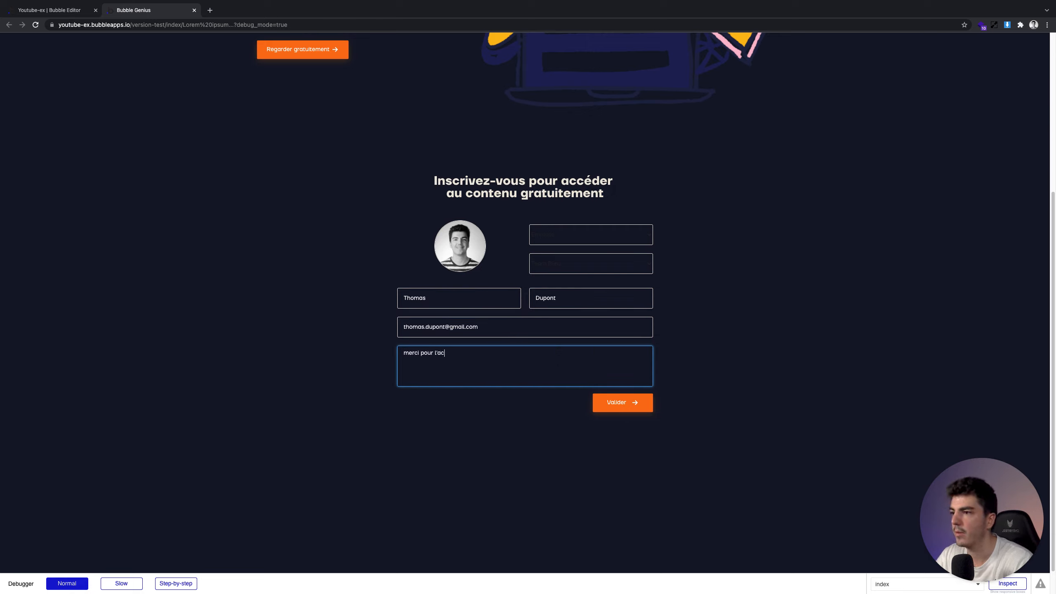
pyautogui.click(472, 430)
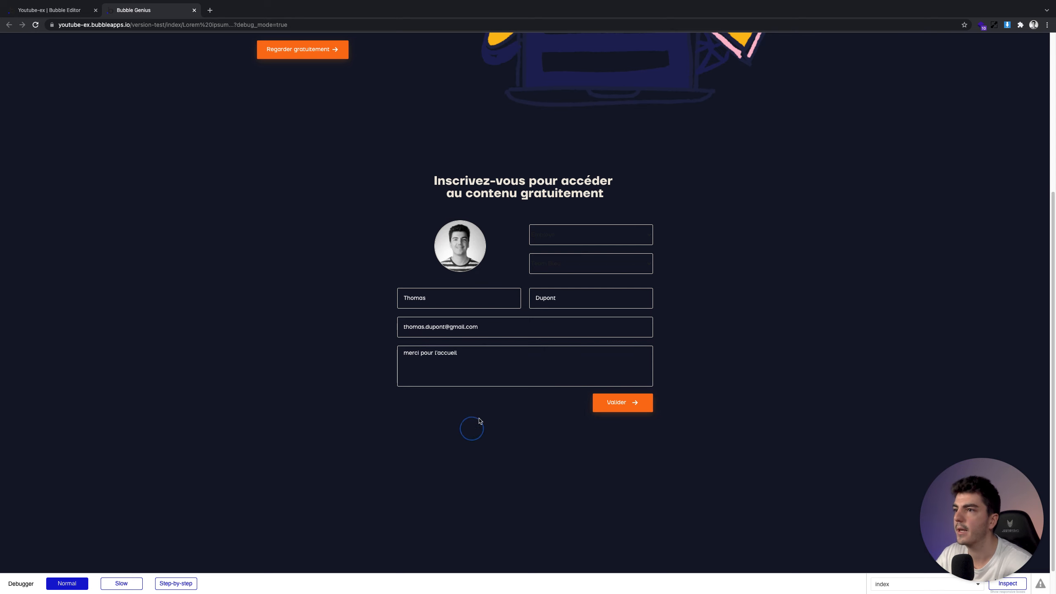
# Check the account-creation step in the editor's Valider workflow
pyautogui.click(42, 10)
pyautogui.click(5, 87)
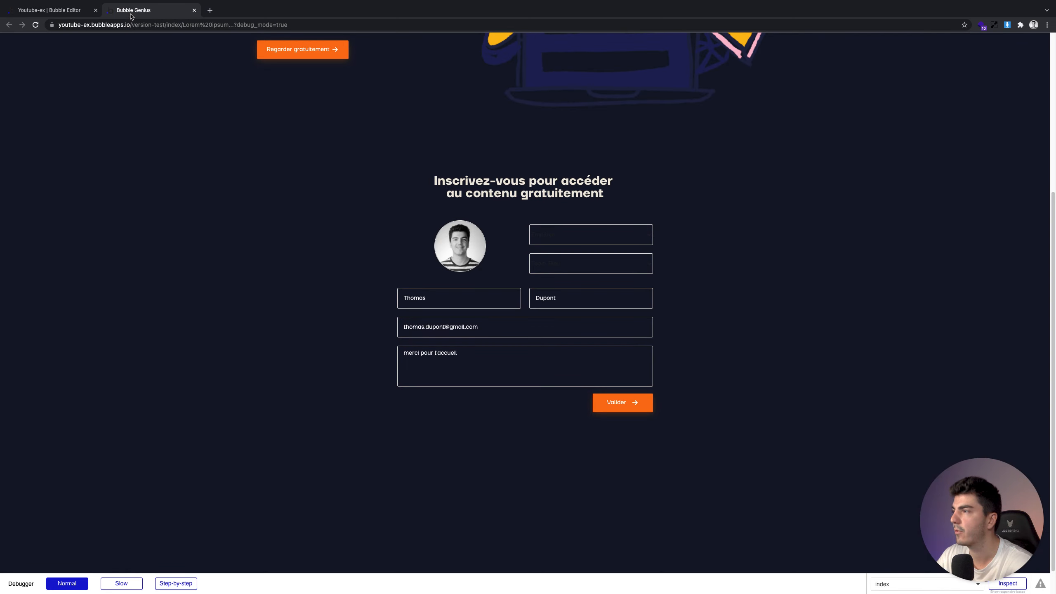
pyautogui.click(133, 10)
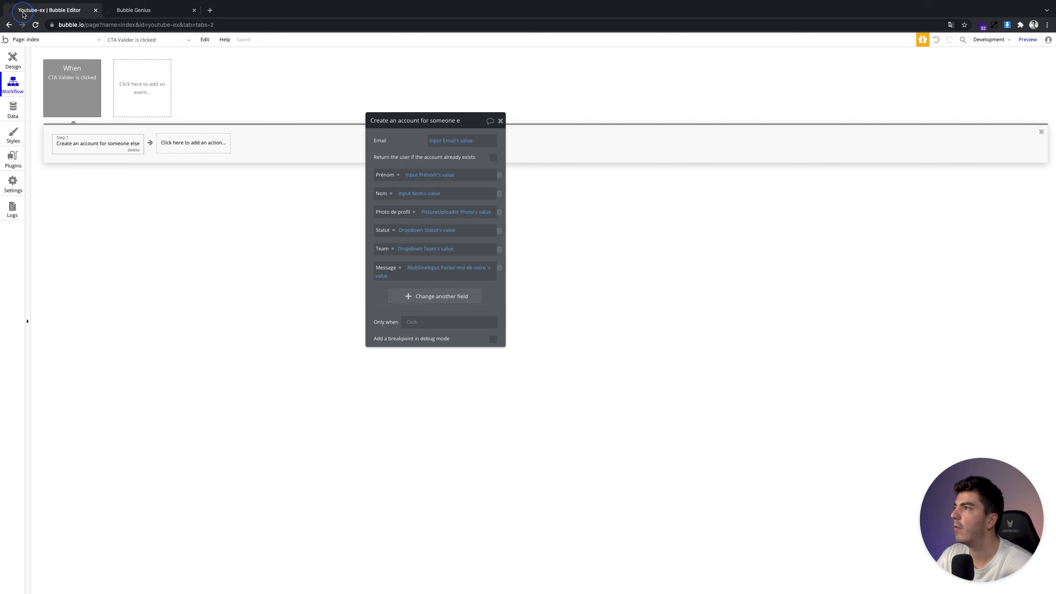
pyautogui.click(23, 12)
pyautogui.click(80, 144)
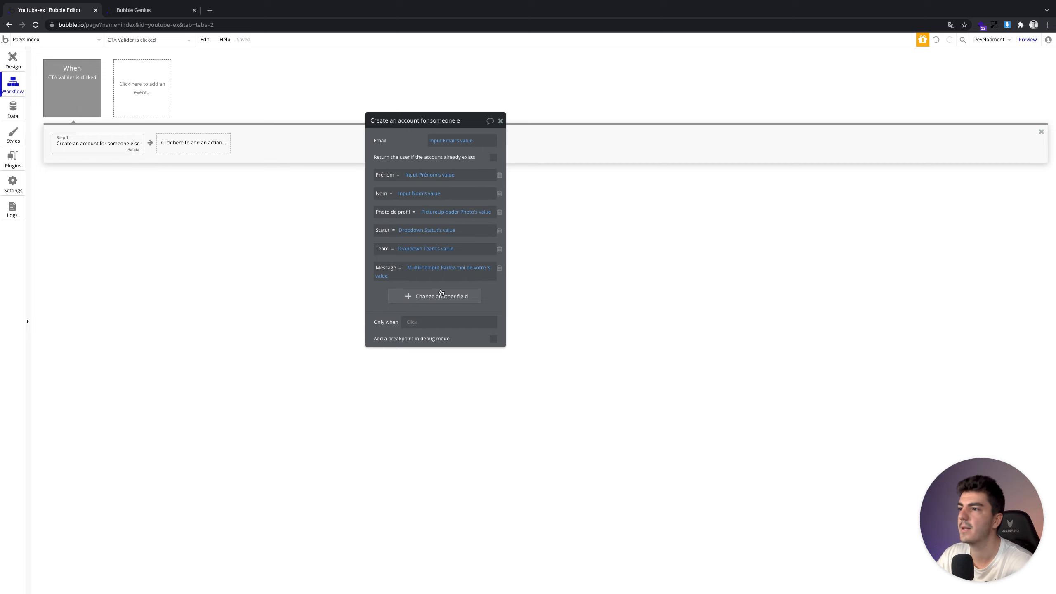
# Submit the filled form with Valider, then open the app's database records in the editor
pyautogui.click(148, 11)
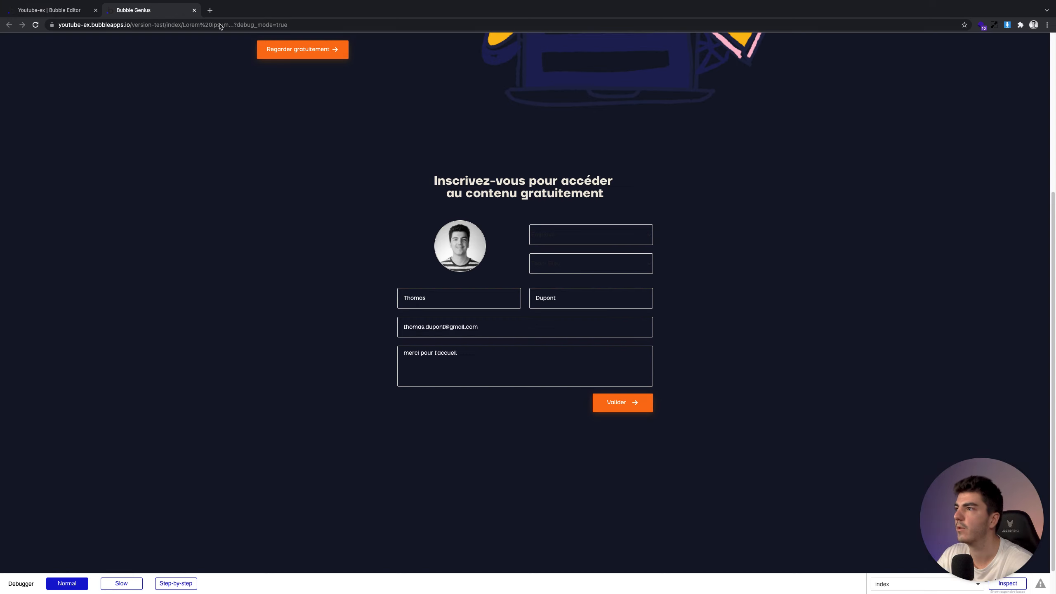
pyautogui.click(629, 404)
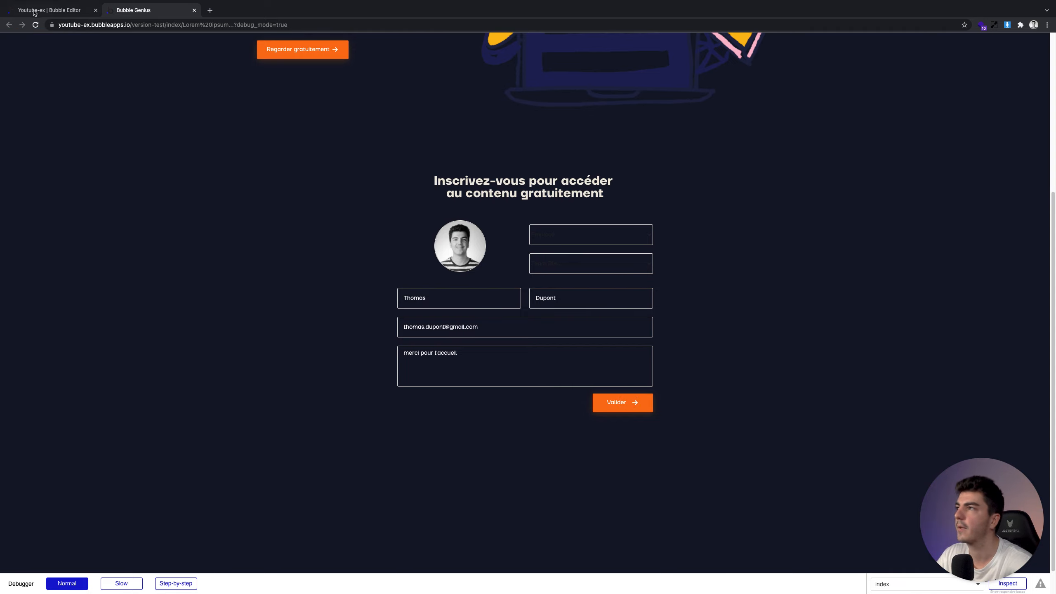
pyautogui.click(438, 295)
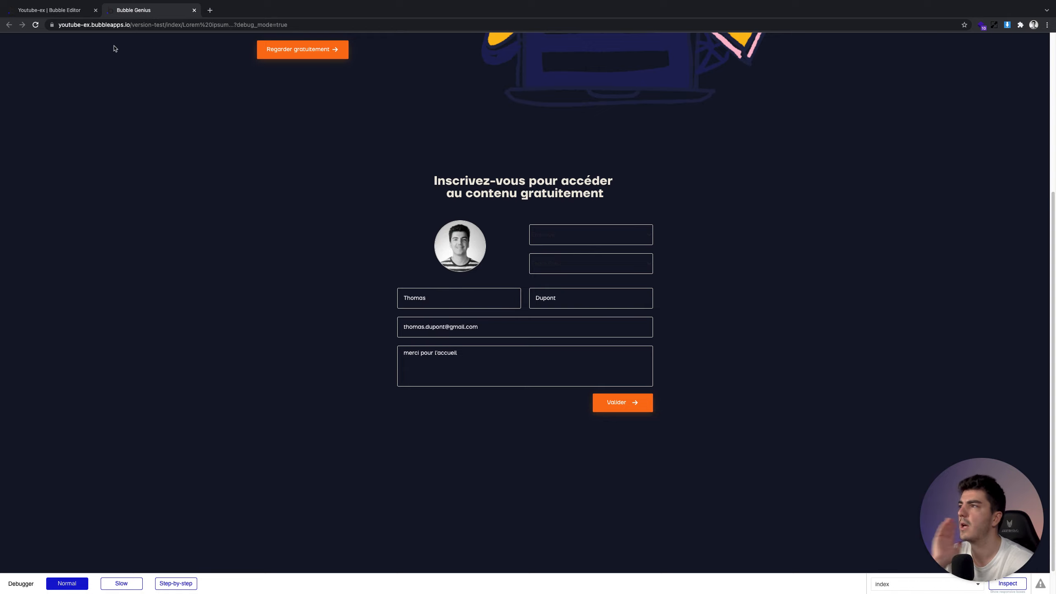
pyautogui.click(80, 16)
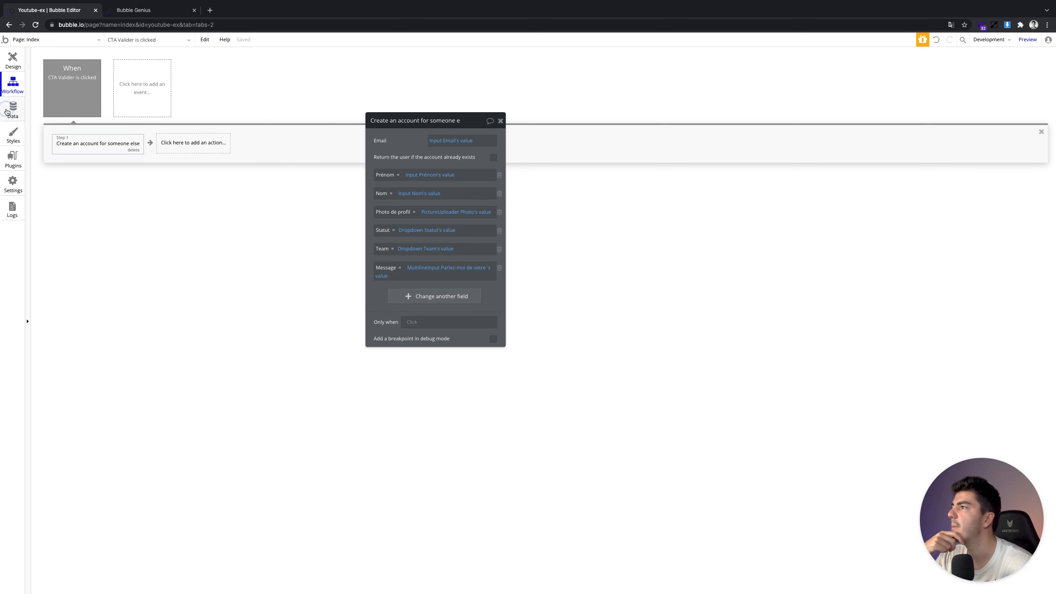
pyautogui.click(7, 110)
# Open All Users in App data and refresh it to confirm the new user is listed
pyautogui.click(83, 183)
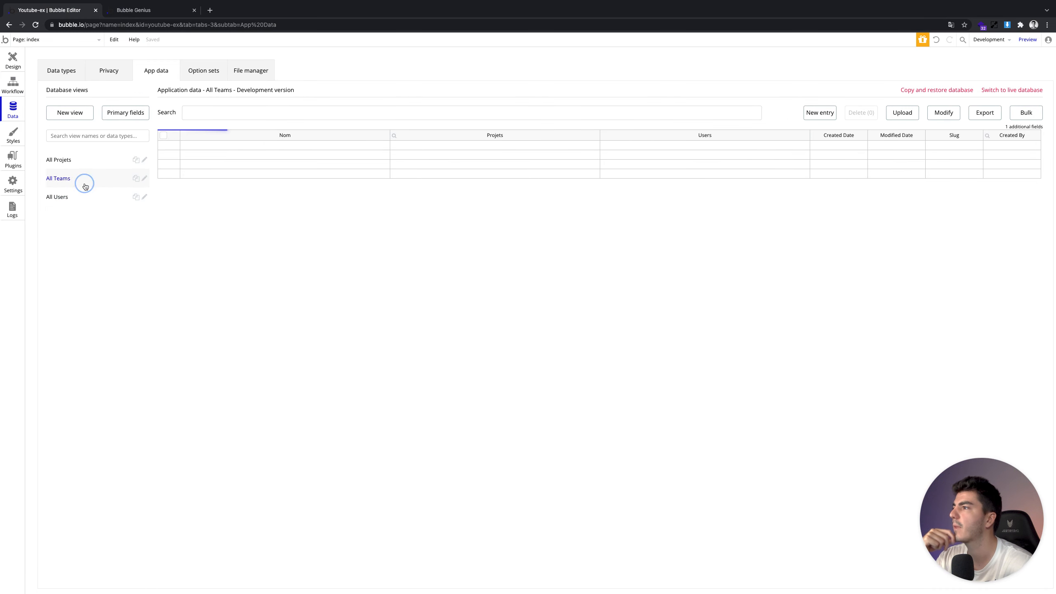
pyautogui.click(84, 197)
pyautogui.click(90, 183)
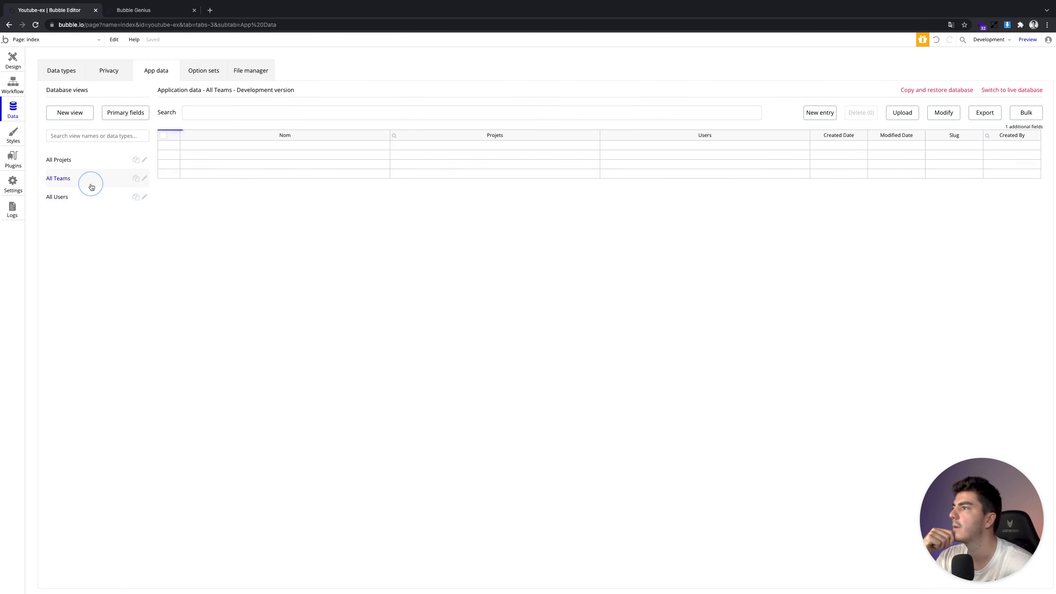
pyautogui.click(88, 197)
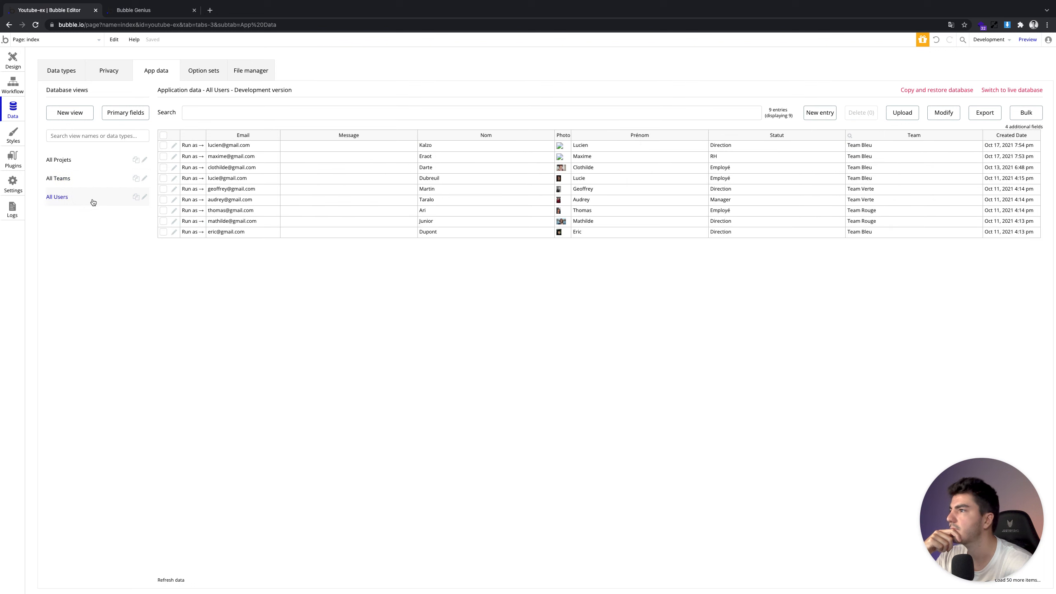
pyautogui.click(175, 585)
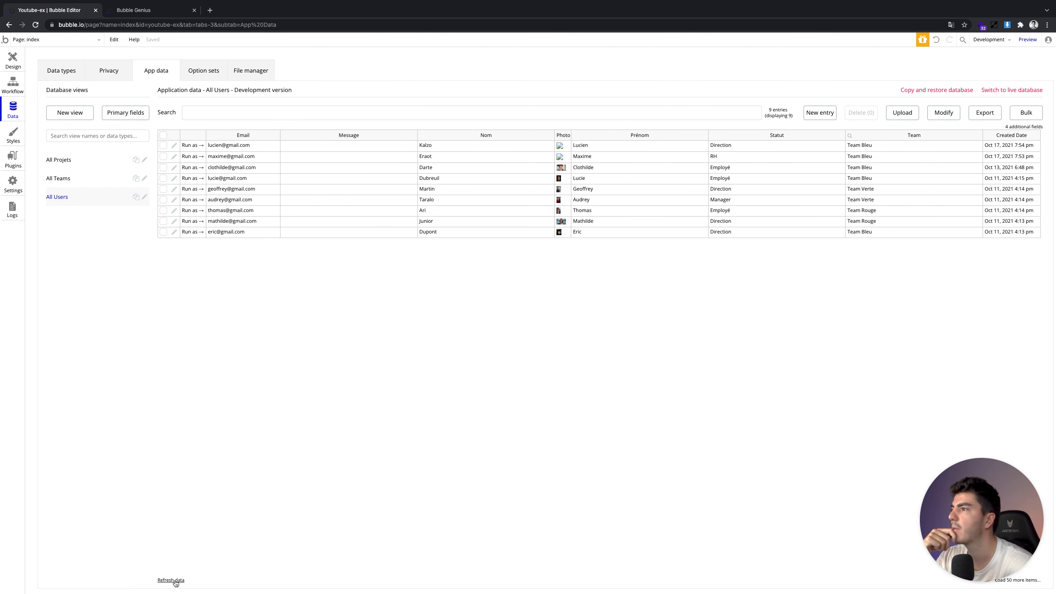
pyautogui.click(176, 582)
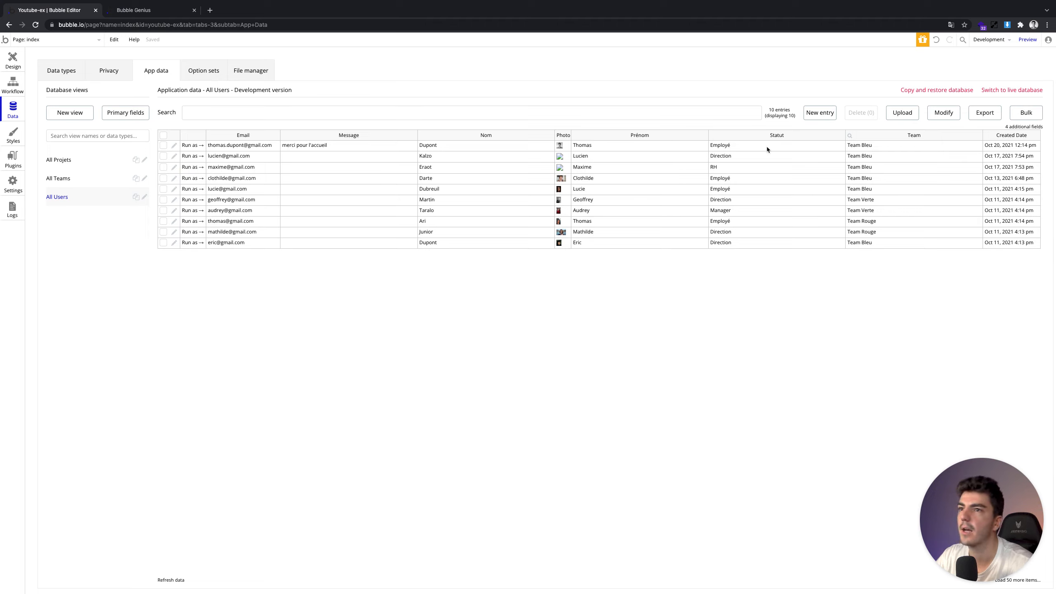
# In the app preview, clear the Prénom and Nom fields of the signup form
pyautogui.click(10, 62)
pyautogui.click(139, 9)
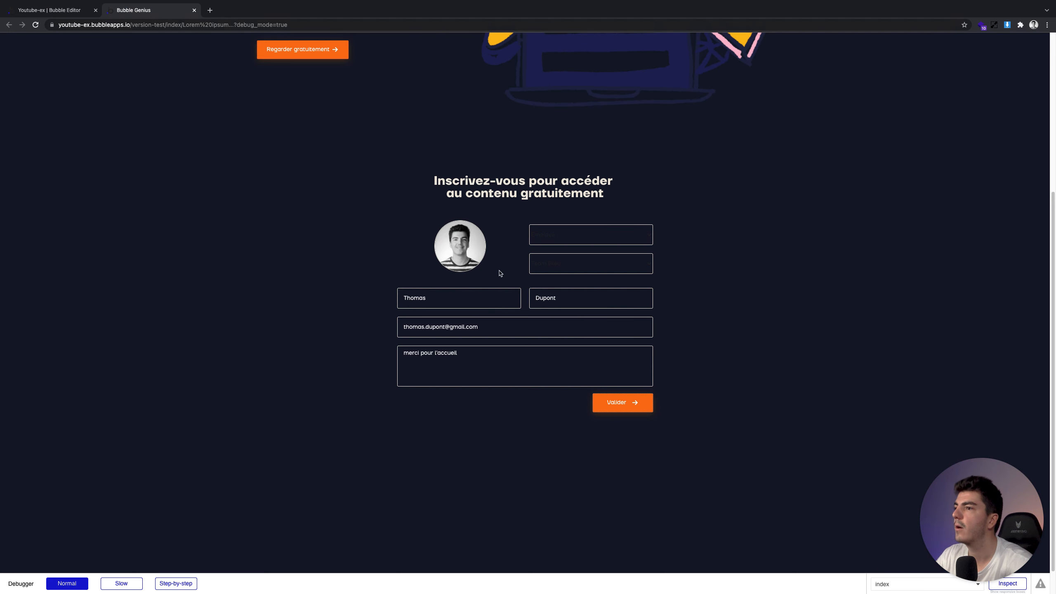
pyautogui.doubleClick(464, 304)
pyautogui.press('BackSpace')
pyautogui.doubleClick(559, 297)
pyautogui.press('BackSpace')
# Delete the email address from the preview form and return to the page's workflows
pyautogui.doubleClick(508, 323)
pyautogui.press('BackSpace')
pyautogui.press('BackSpace')
pyautogui.press('BackSpace')
pyautogui.press('BackSpace')
pyautogui.press('BackSpace')
pyautogui.press('BackSpace')
pyautogui.doubleClick(415, 328)
pyautogui.press('BackSpace')
pyautogui.tripleClick(443, 329)
pyautogui.press('BackSpace')
pyautogui.click(295, 286)
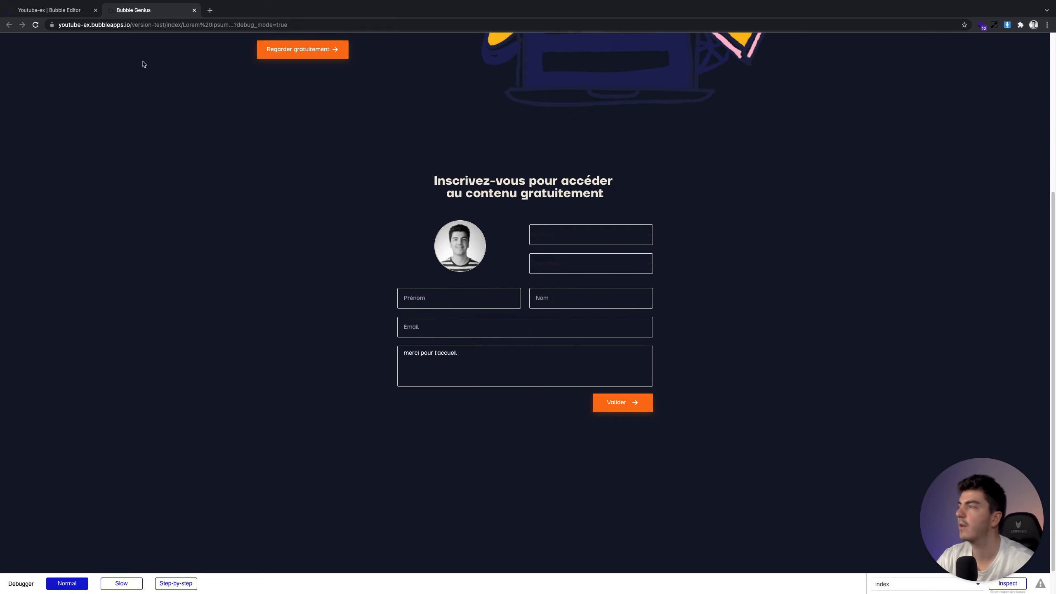
pyautogui.click(75, 12)
pyautogui.click(12, 92)
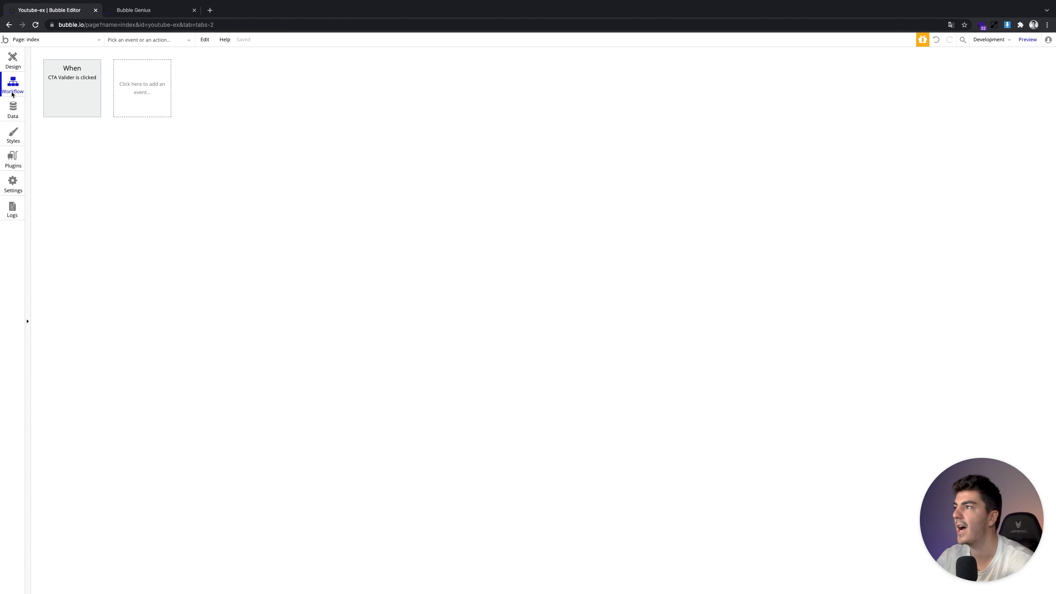
# Add a Reset relevant inputs action as step 2 of the CTA Valider click workflow
pyautogui.click(70, 102)
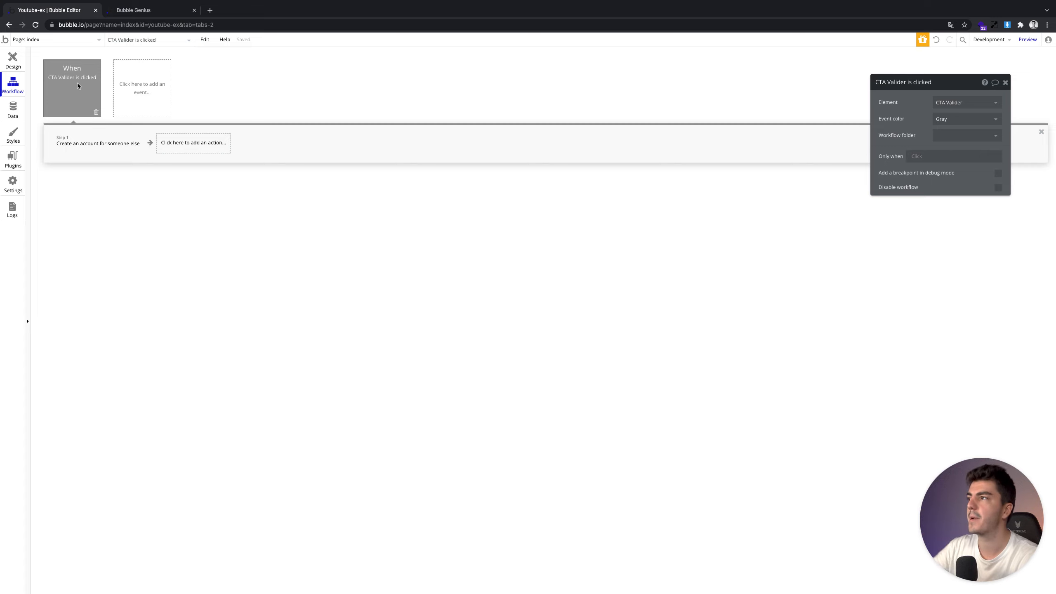
pyautogui.click(75, 144)
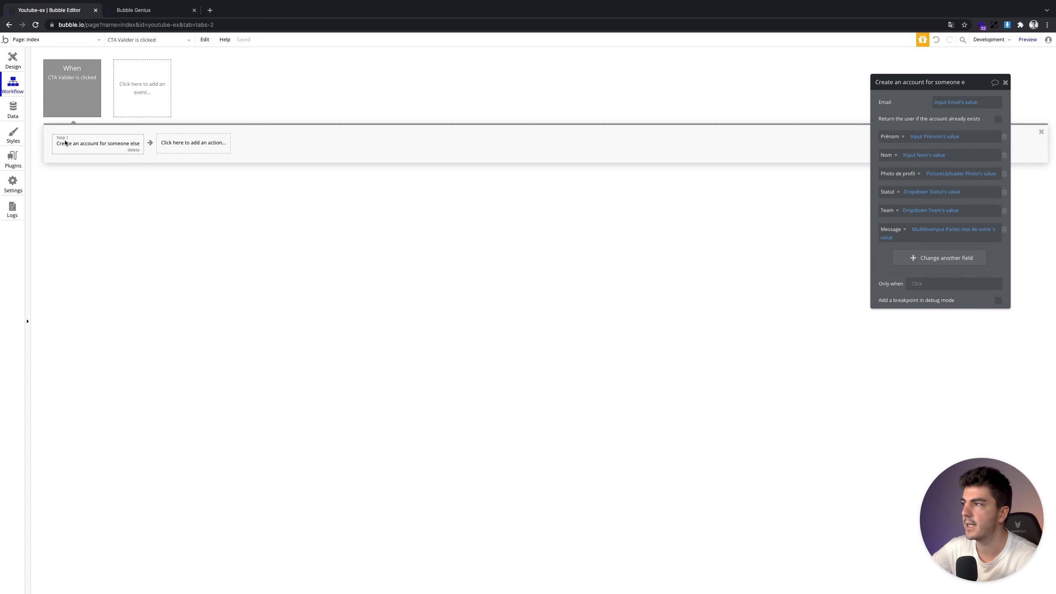
pyautogui.click(70, 142)
pyautogui.click(186, 142)
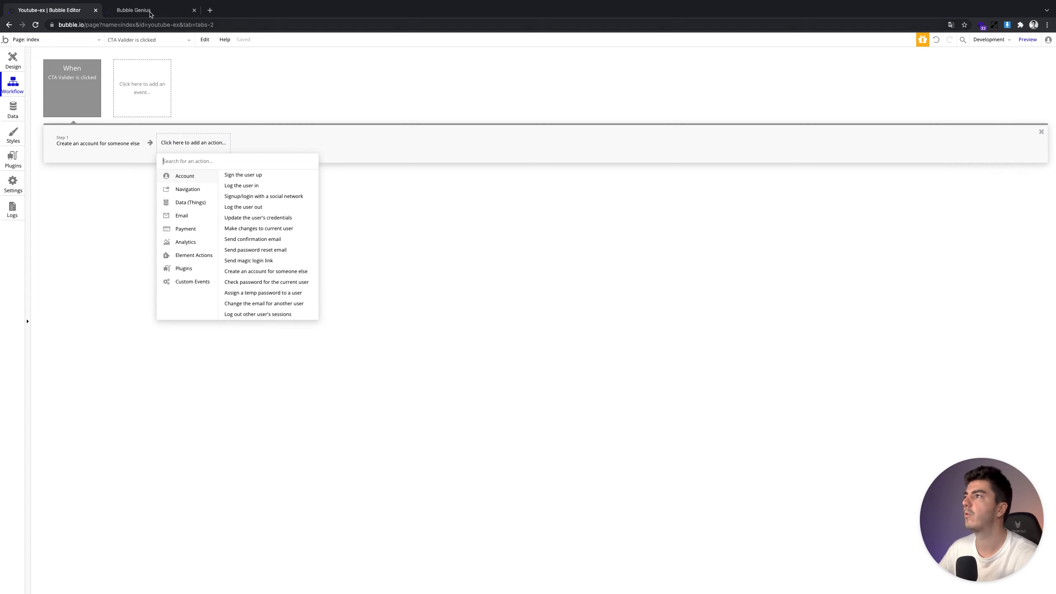
pyautogui.click(148, 9)
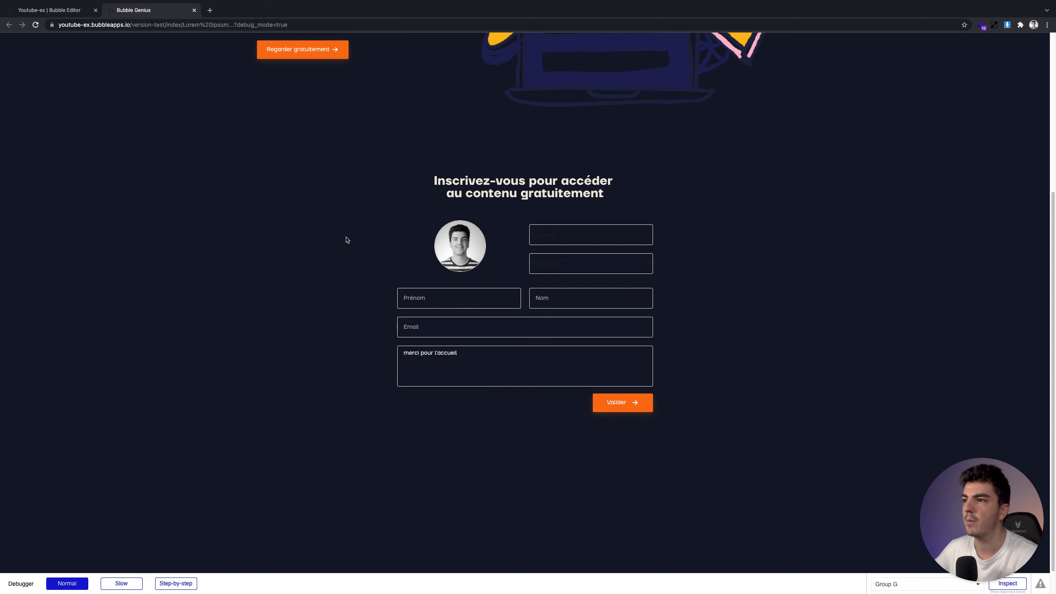
pyautogui.click(61, 14)
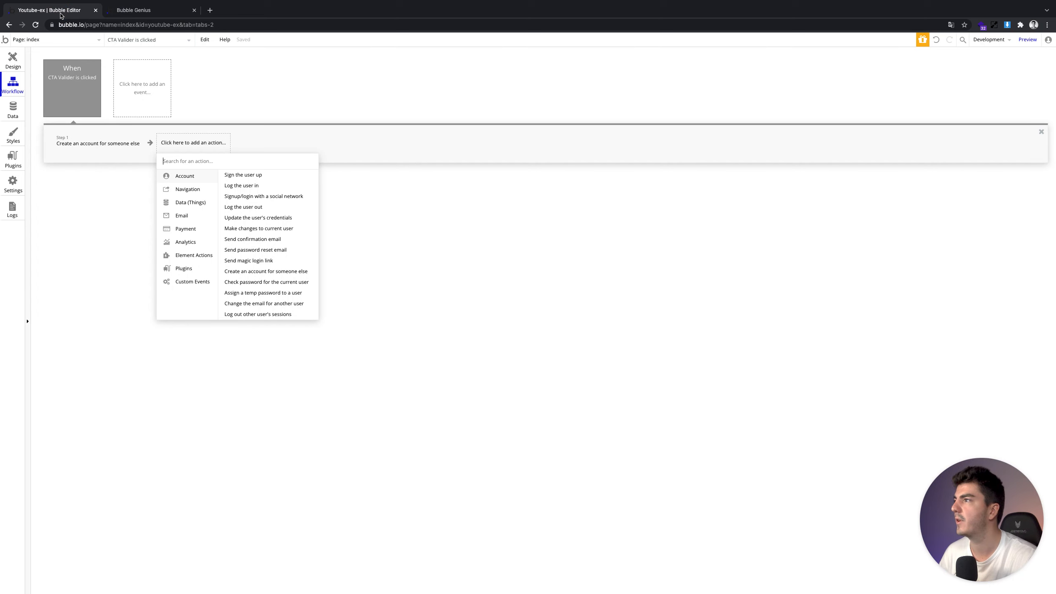
pyautogui.write('reset')
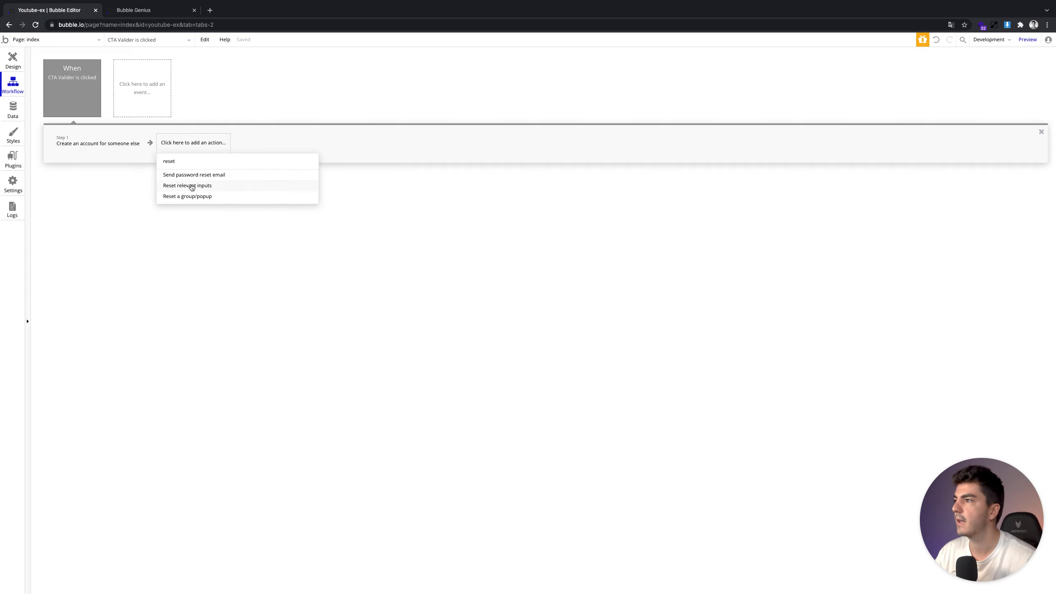
pyautogui.click(191, 187)
pyautogui.click(107, 143)
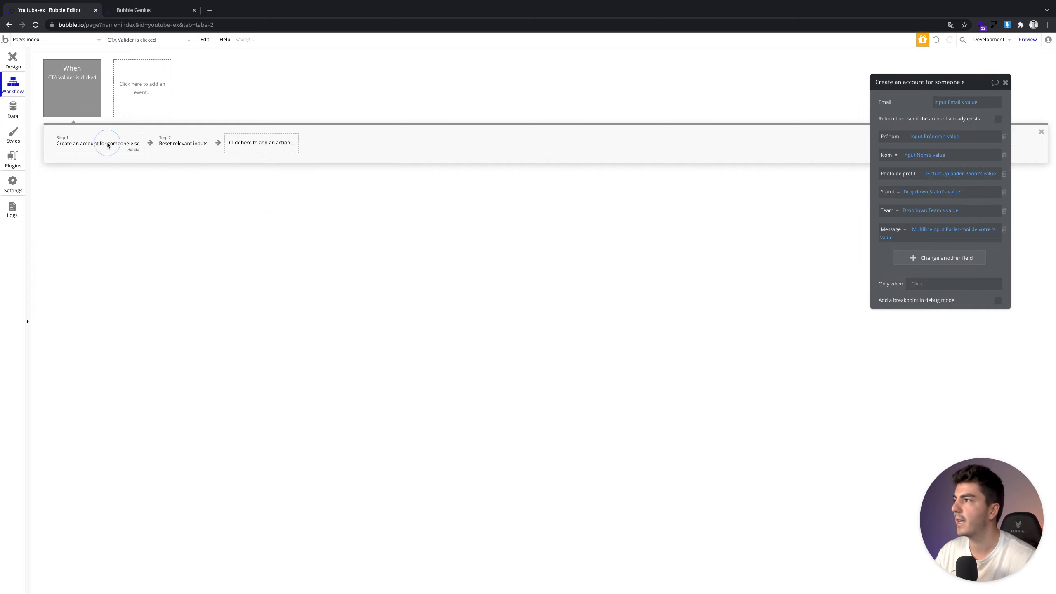
pyautogui.click(166, 146)
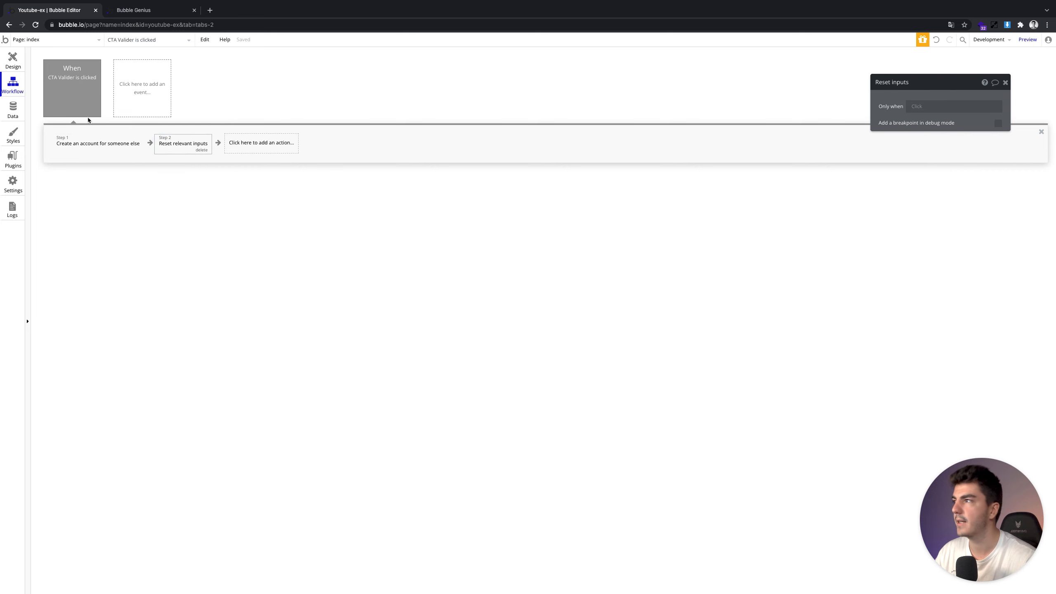
pyautogui.click(7, 57)
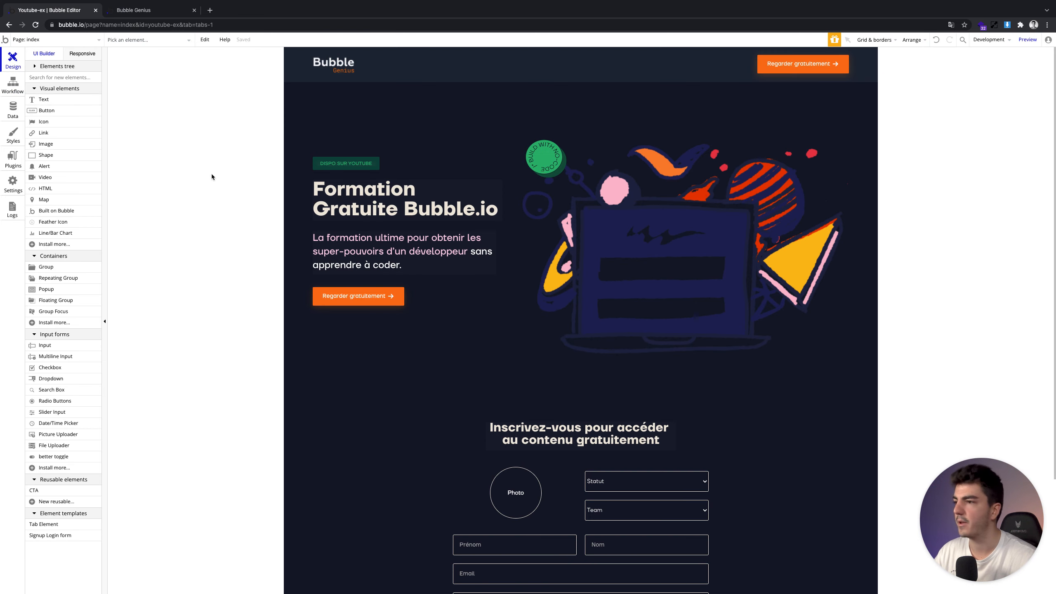
pyautogui.scroll(-1, 457, 291)
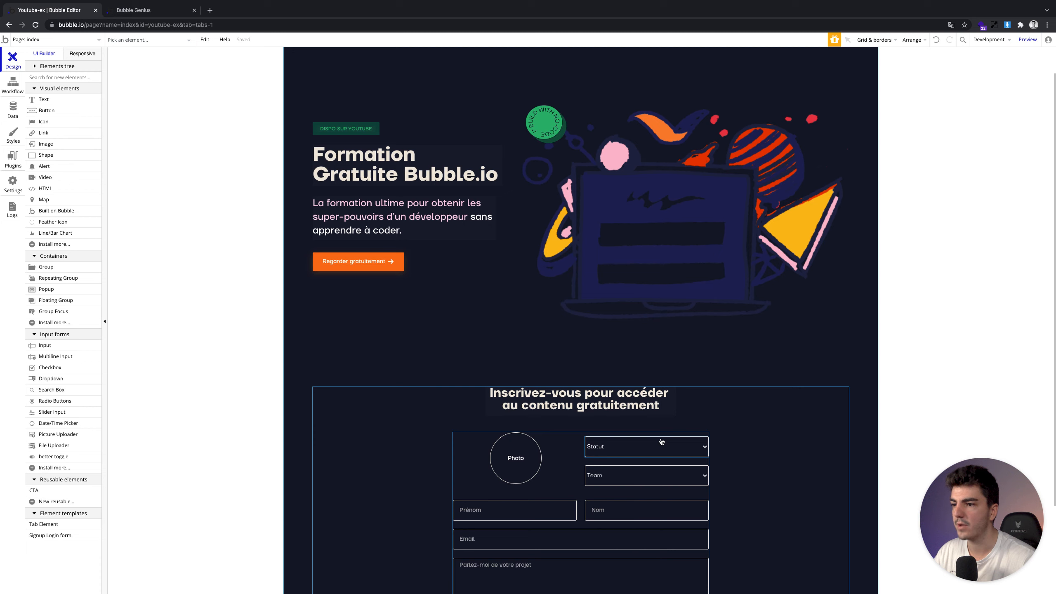
# Set the Statut dropdown's font colour to #FFFFFF
pyautogui.doubleClick(662, 441)
pyautogui.click(995, 370)
pyautogui.hotkey('ctrl', 'a')
pyautogui.write('#FFFFFF')
# Make the Team dropdown's text white and reload the app preview
pyautogui.click(672, 481)
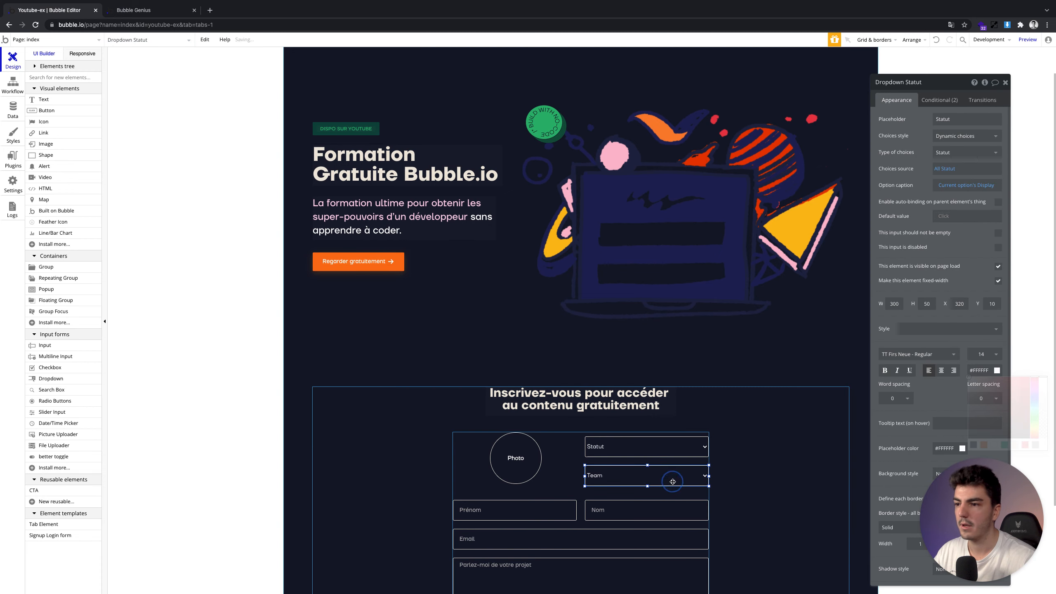
pyautogui.click(996, 371)
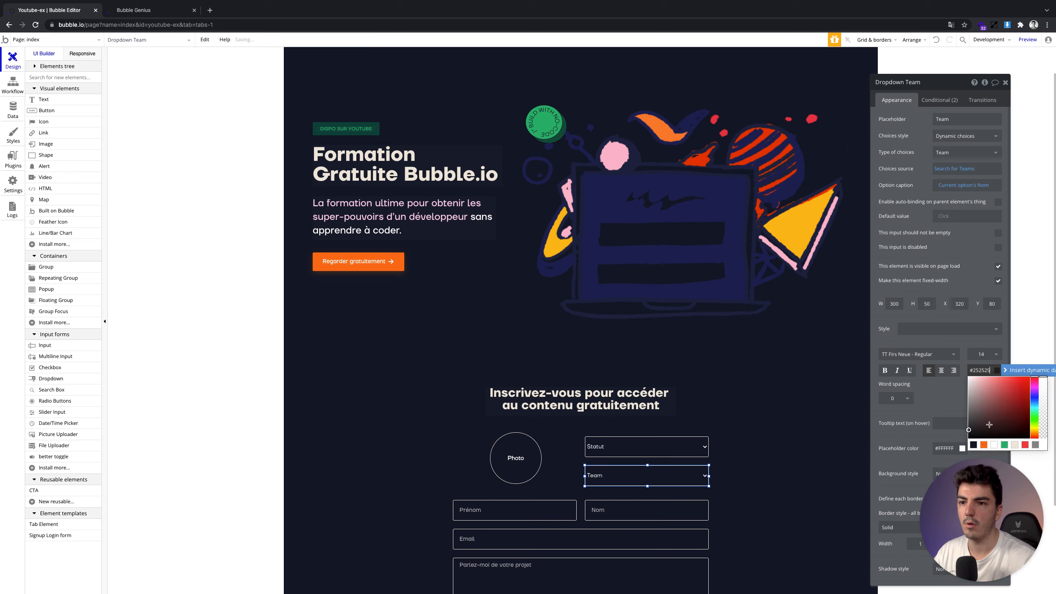
pyautogui.click(996, 444)
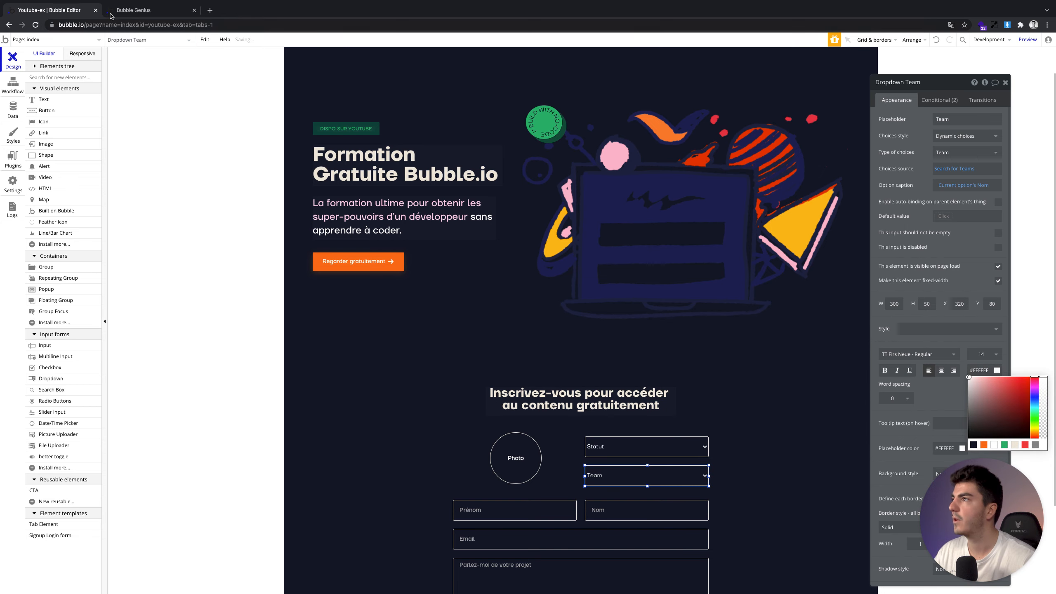
pyautogui.click(125, 10)
pyautogui.press('super+r')
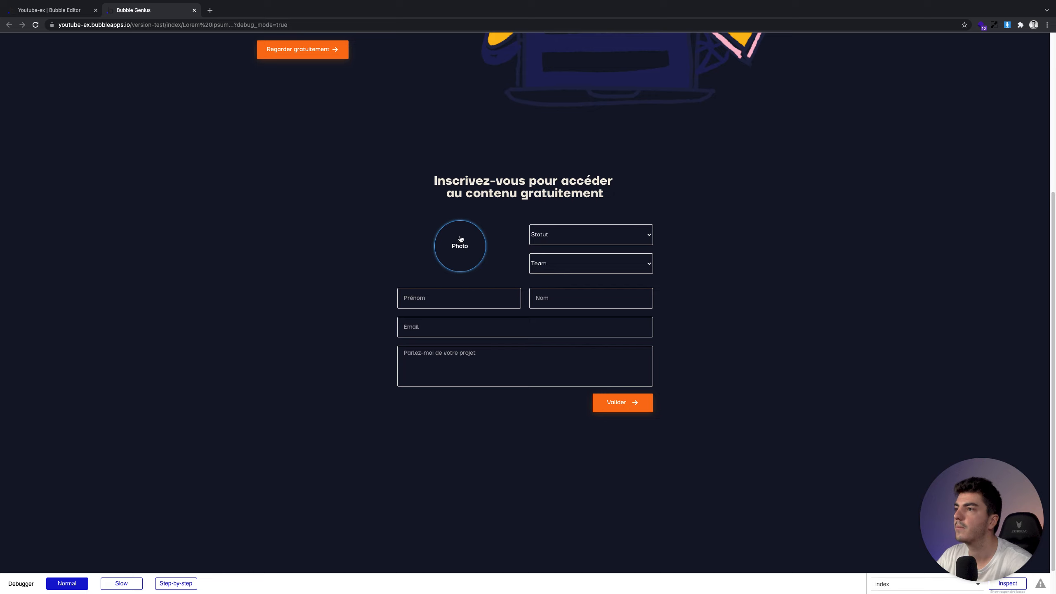
# In the preview, choose Direction as Statut and a team, and enter the first name
pyautogui.click(556, 235)
pyautogui.click(559, 264)
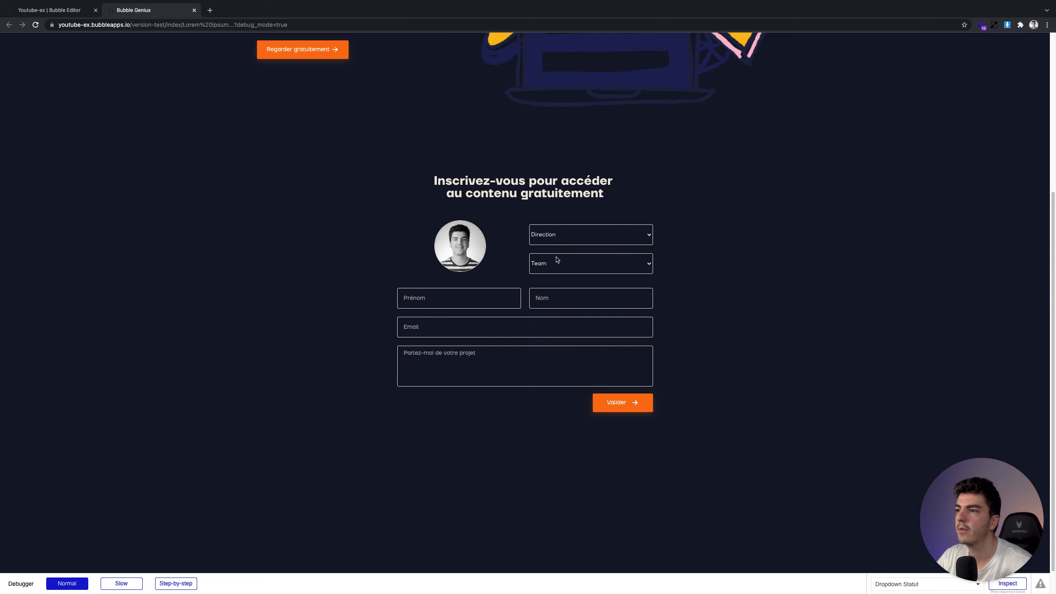
pyautogui.click(559, 263)
pyautogui.click(477, 297)
pyautogui.click(476, 295)
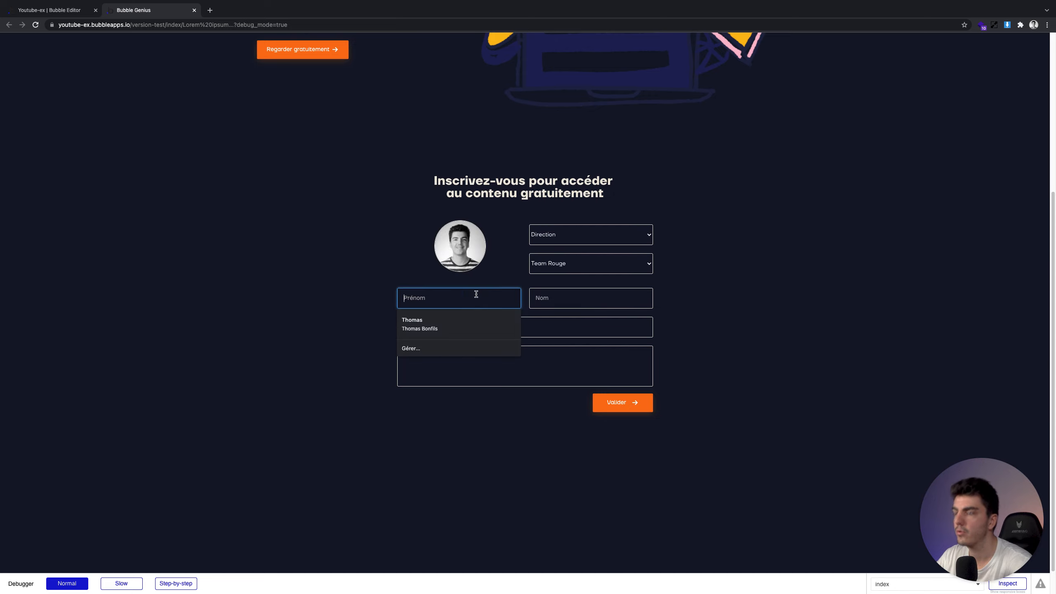
pyautogui.write('E')
pyautogui.press('Tab')
# Enter the email address and the message 'Trop cool ! a très vit', then submit the form
pyautogui.write('Mar')
pyautogui.press('Tab')
pyautogui.write('M')
pyautogui.press('BackSpace')
pyautogui.write('T')
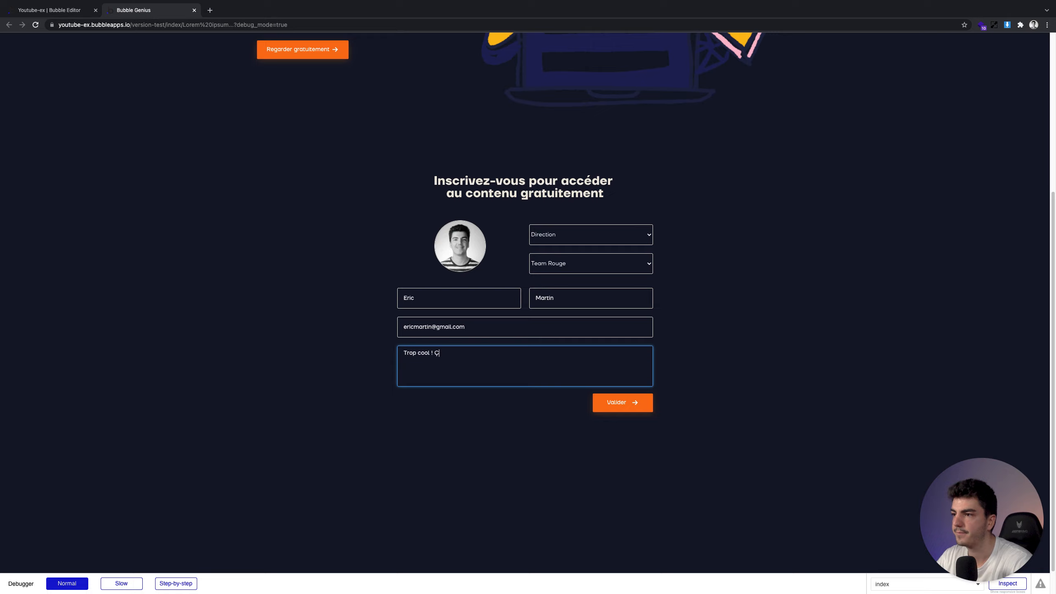
pyautogui.write('rop cool ! a très cvite')
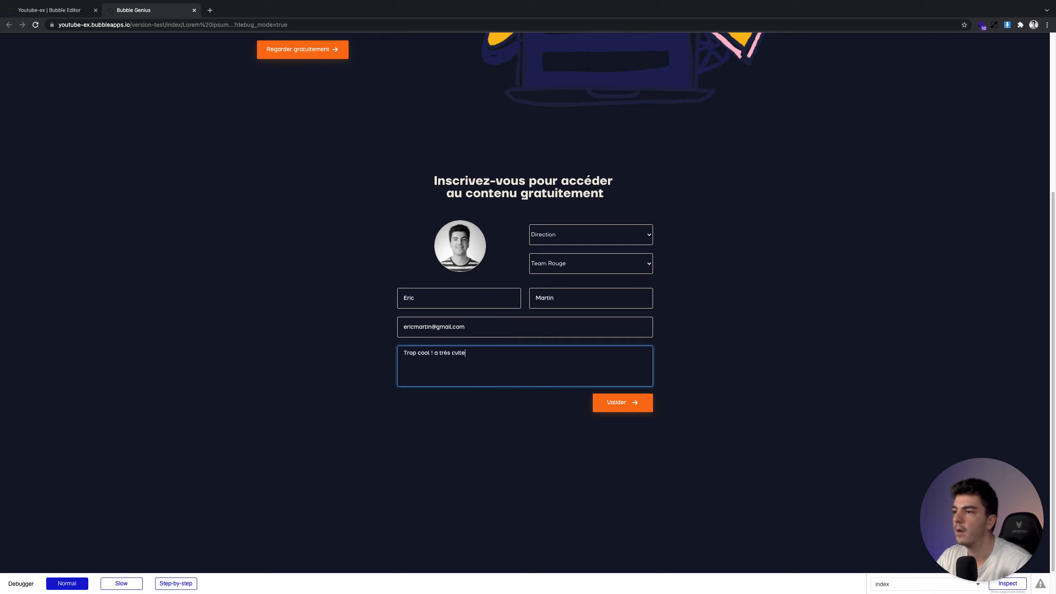
pyautogui.press('BackSpace')
pyautogui.write('vit')
pyautogui.click(467, 487)
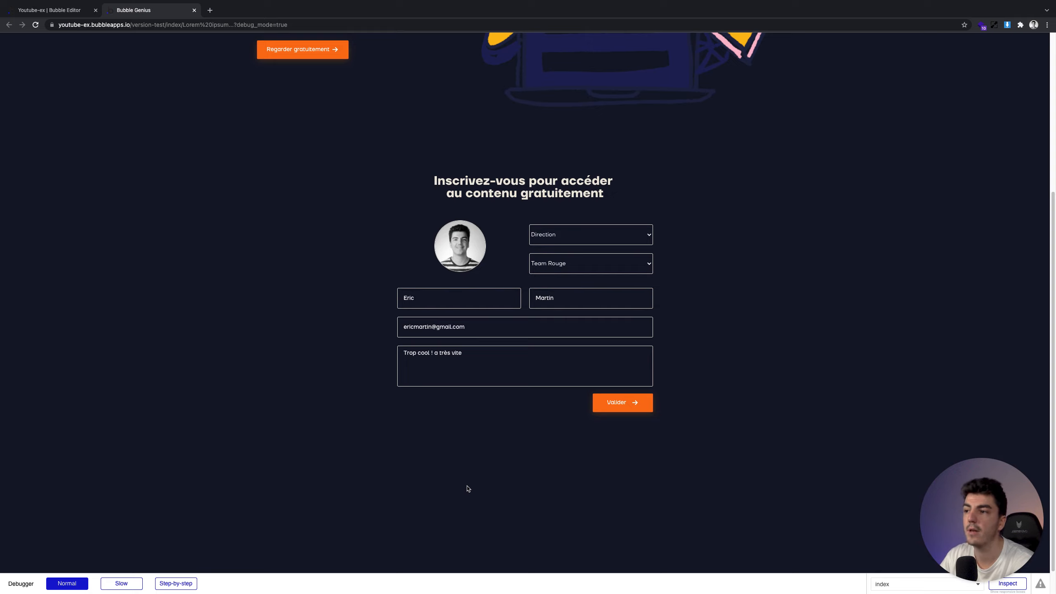
pyautogui.click(634, 405)
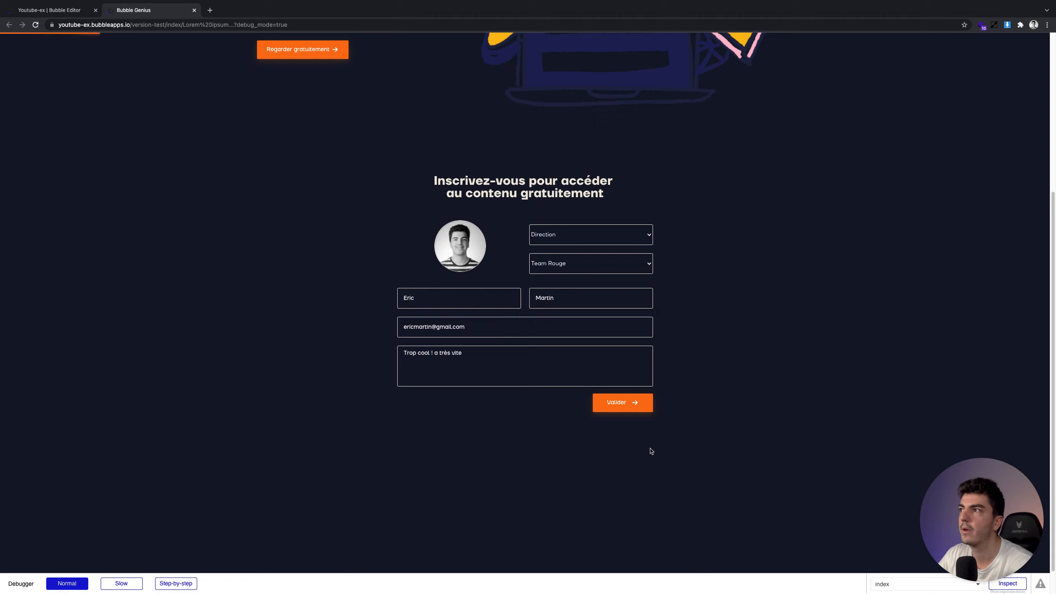
pyautogui.click(392, 238)
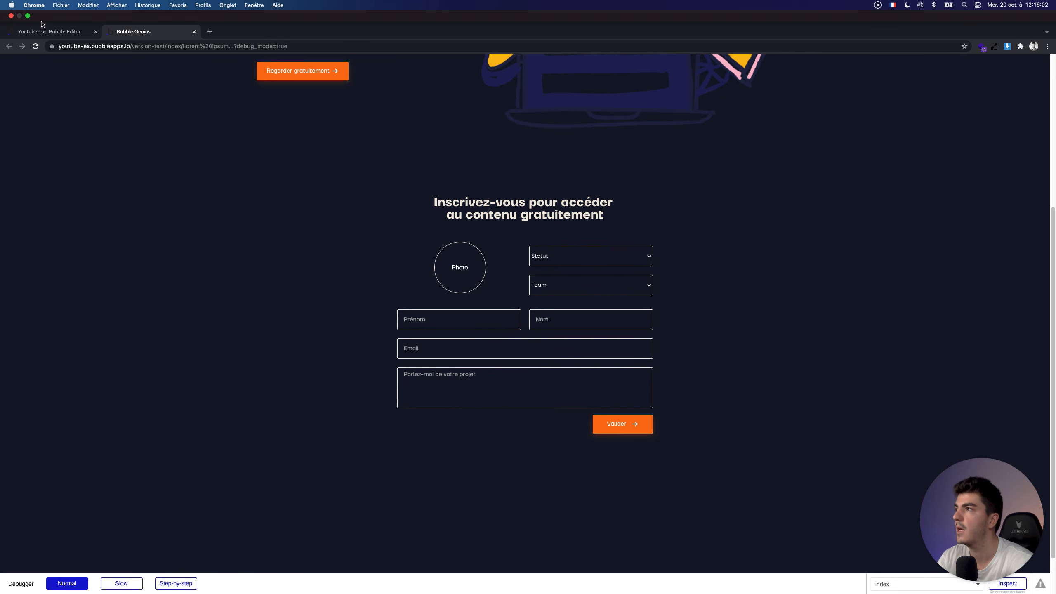
# Open All Users in App data and refresh it to show the new entry
pyautogui.click(39, 33)
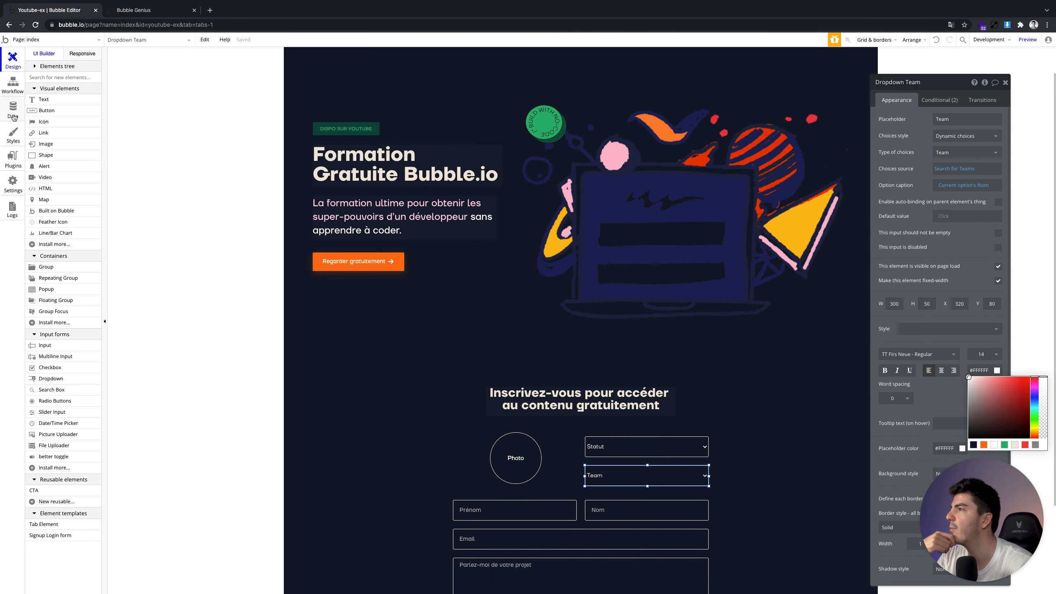
pyautogui.click(15, 110)
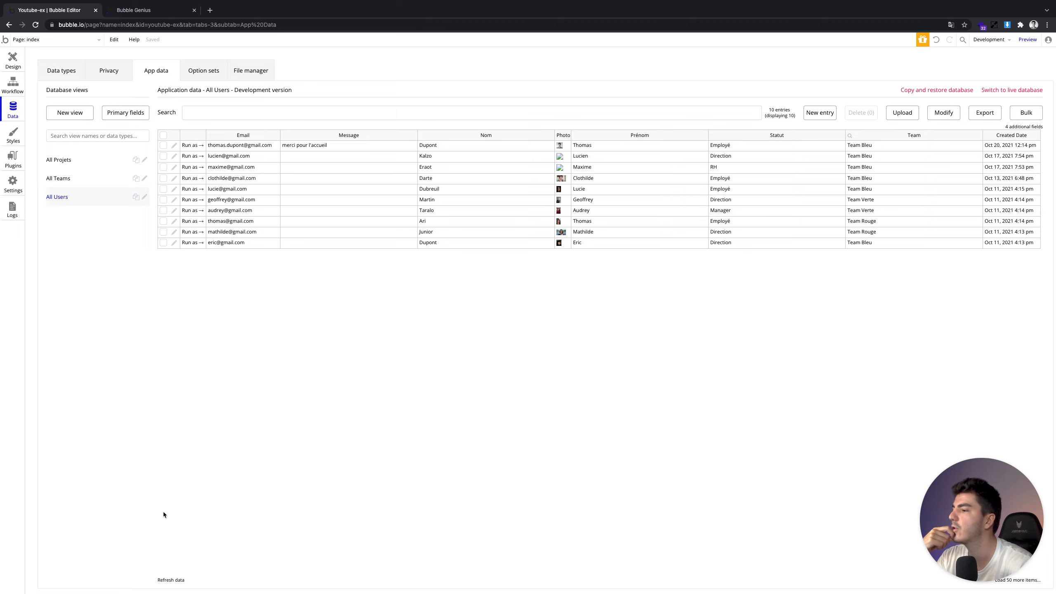
pyautogui.click(173, 579)
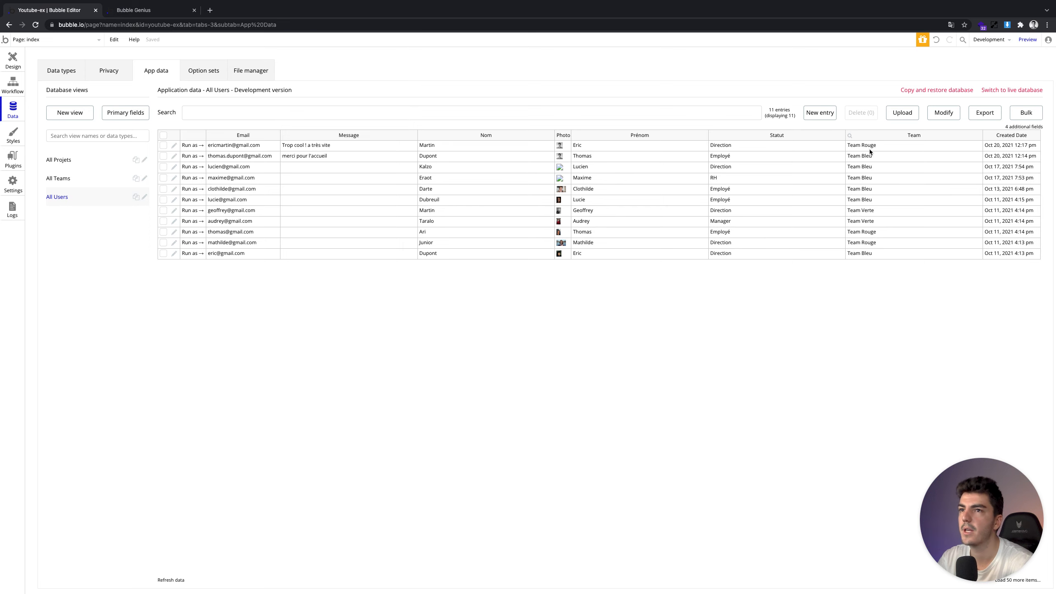
# Return to the index page design after checking the live form, and choose the Alert element
pyautogui.click(13, 59)
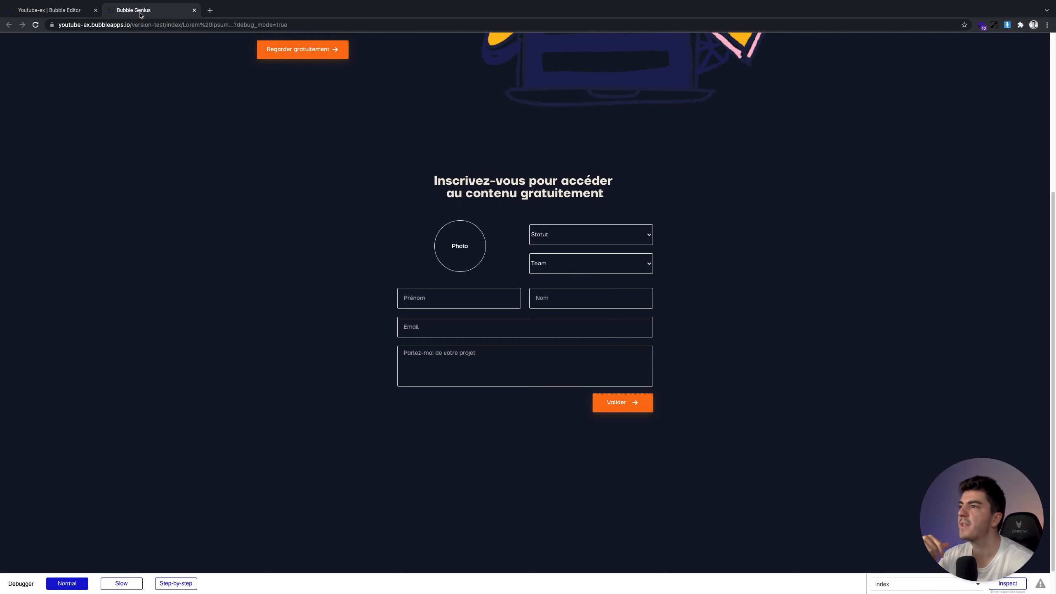
pyautogui.click(140, 12)
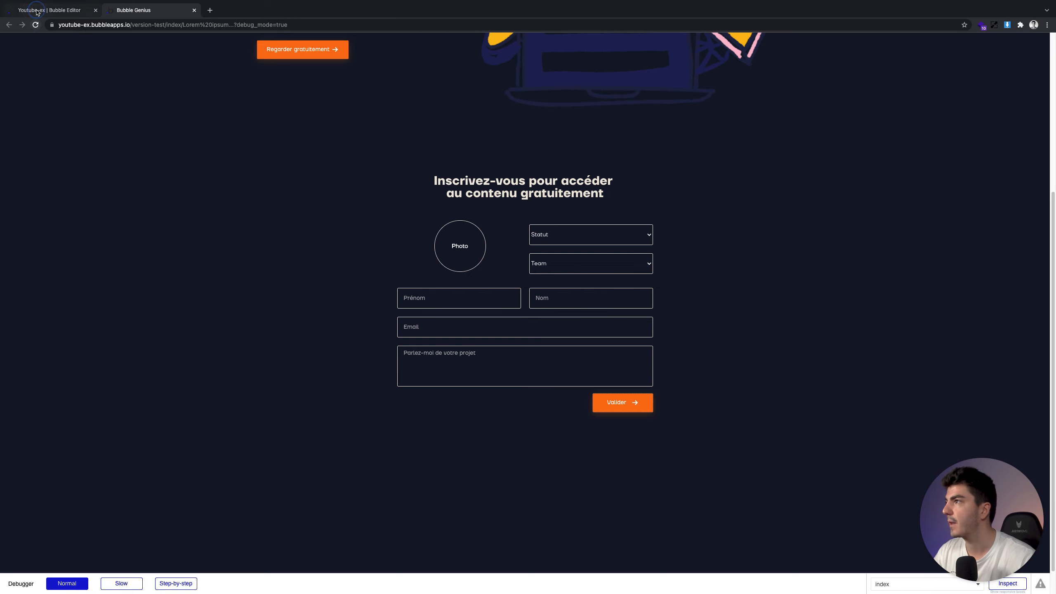
pyautogui.click(38, 11)
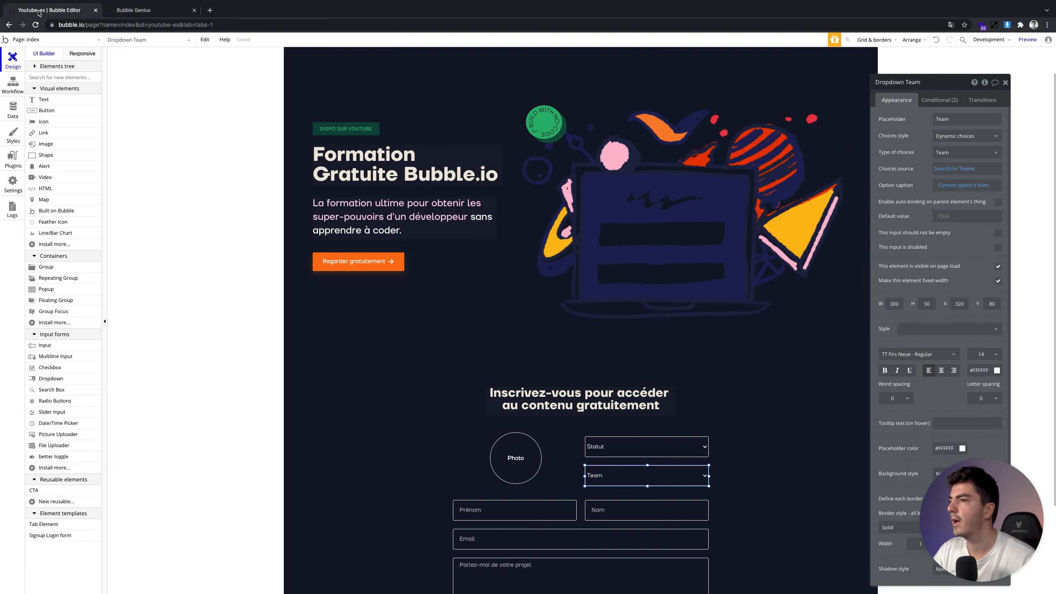
pyautogui.click(47, 166)
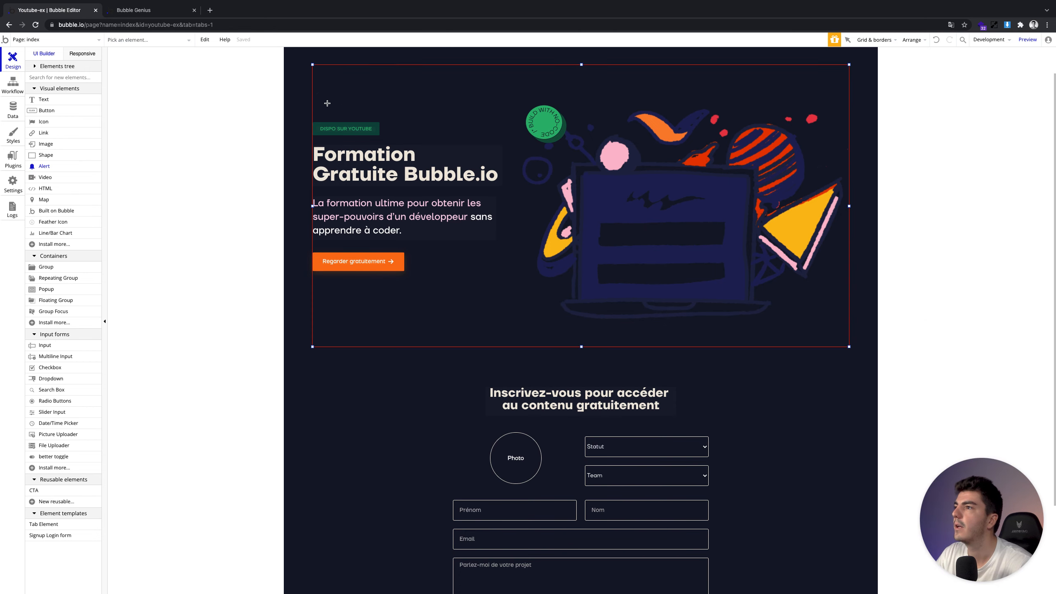
# Place an alert pinned to the page top with the text 'Merci pour votre inscription'
pyautogui.click(327, 103)
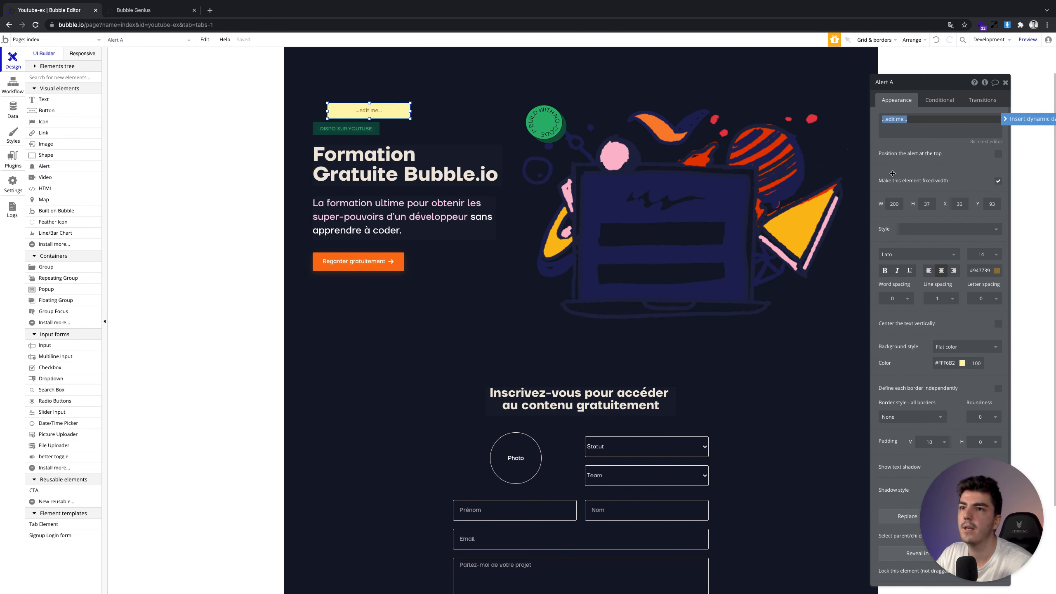
pyautogui.click(994, 152)
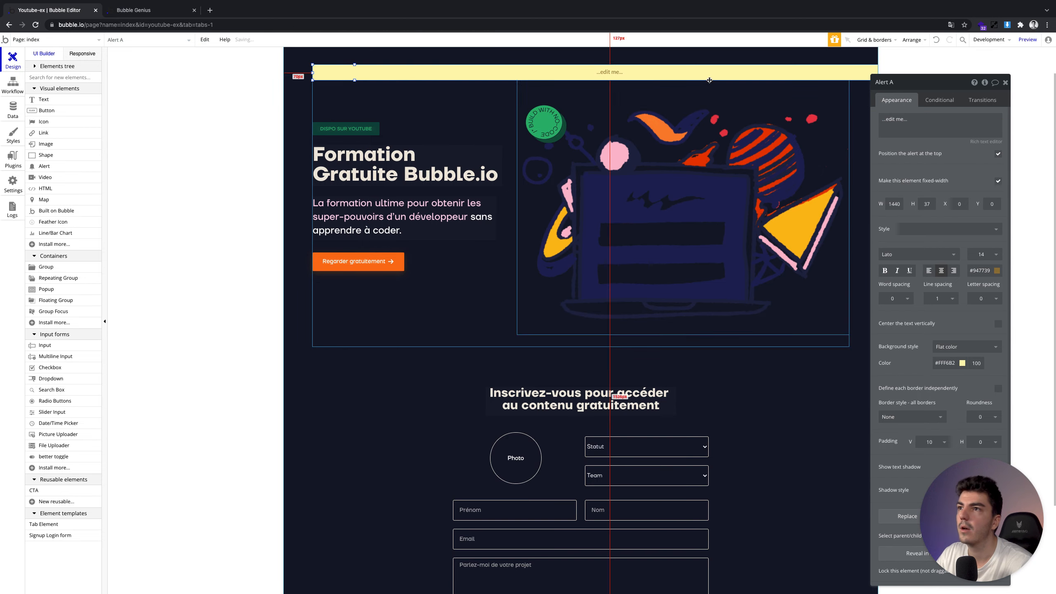
pyautogui.moveTo(681, 74); pyautogui.dragTo(665, 53)
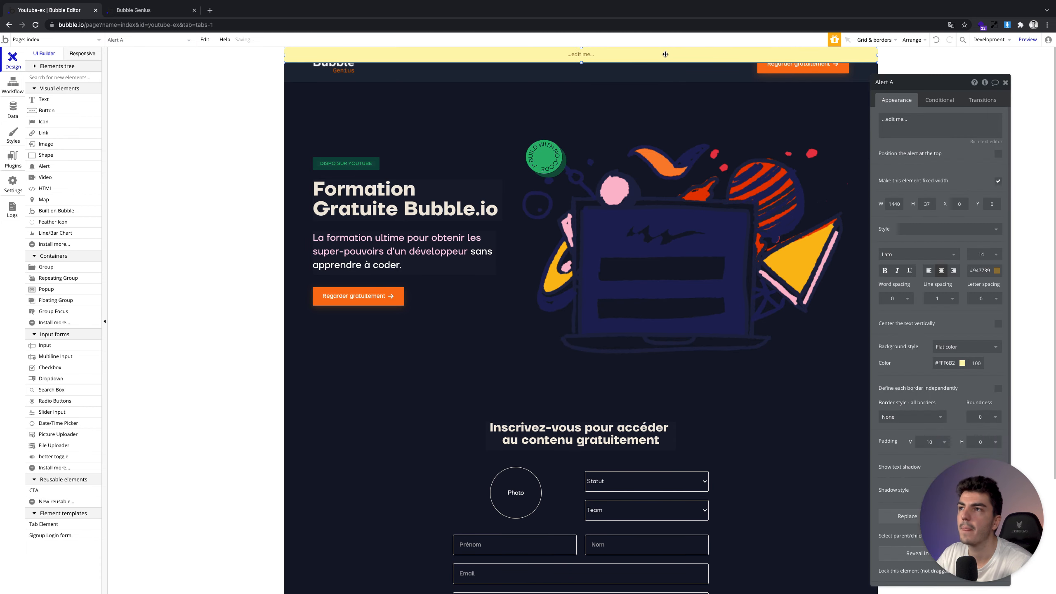
pyautogui.click(998, 153)
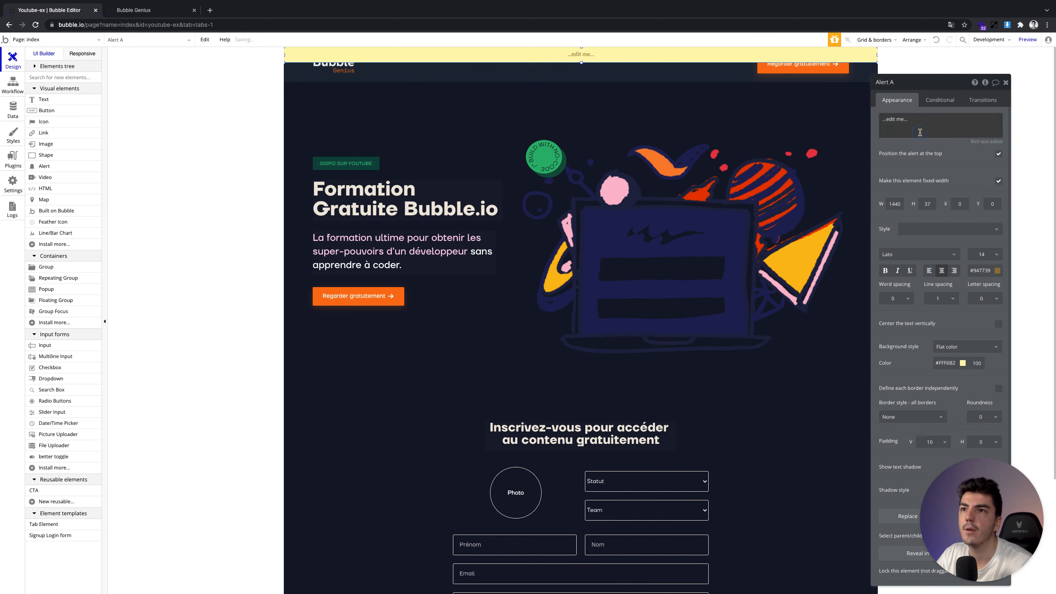
pyautogui.click(920, 133)
pyautogui.write('Merci pour votre')
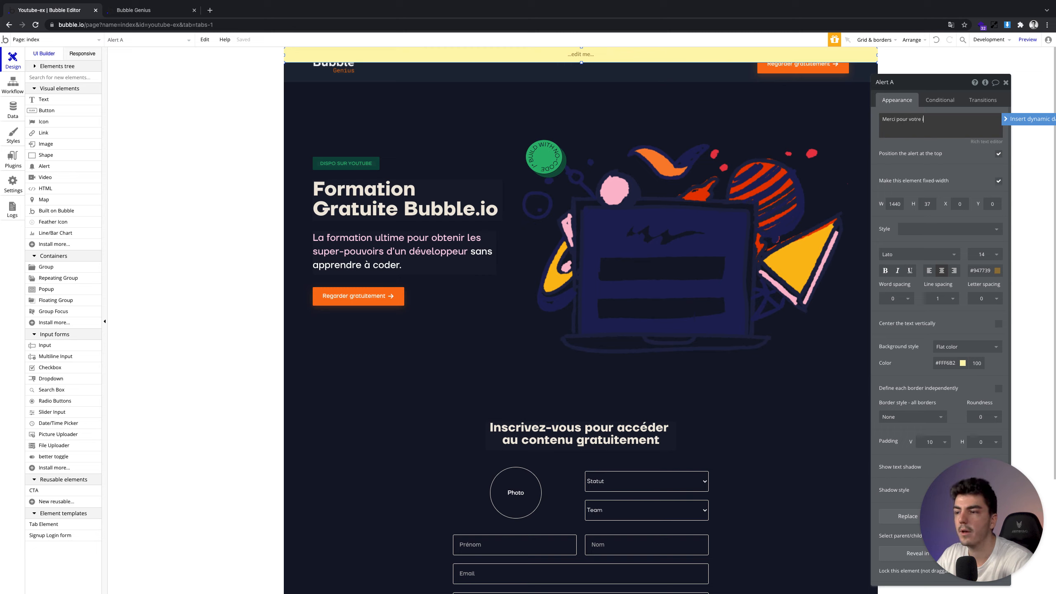
pyautogui.write('nscription')
pyautogui.click(950, 145)
pyautogui.click(962, 361)
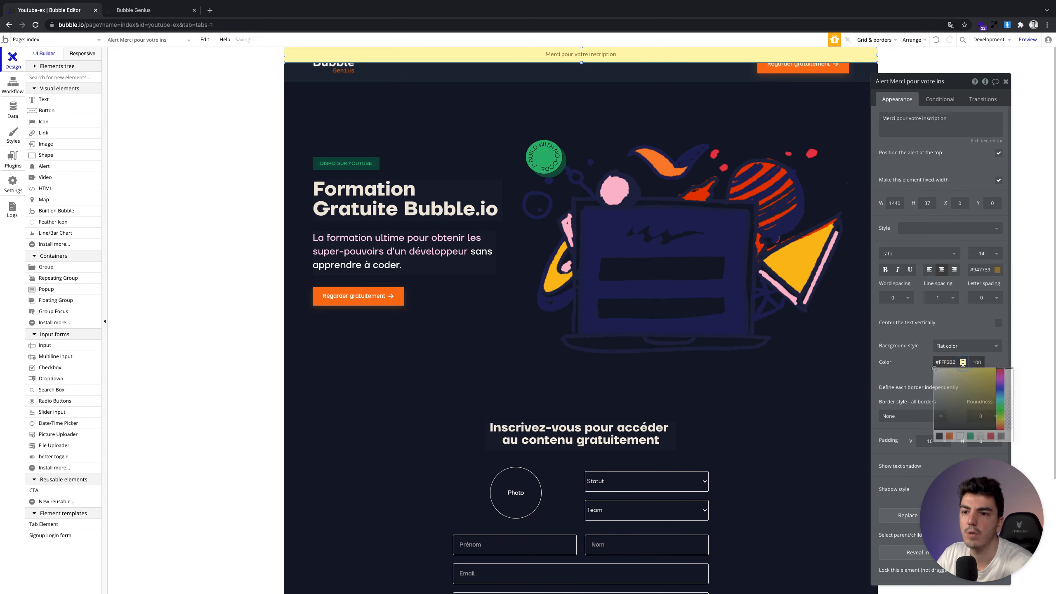
# Give the alert a green #00B56F background at 30% opacity
pyautogui.click(969, 436)
pyautogui.click(913, 370)
pyautogui.tripleClick(946, 362)
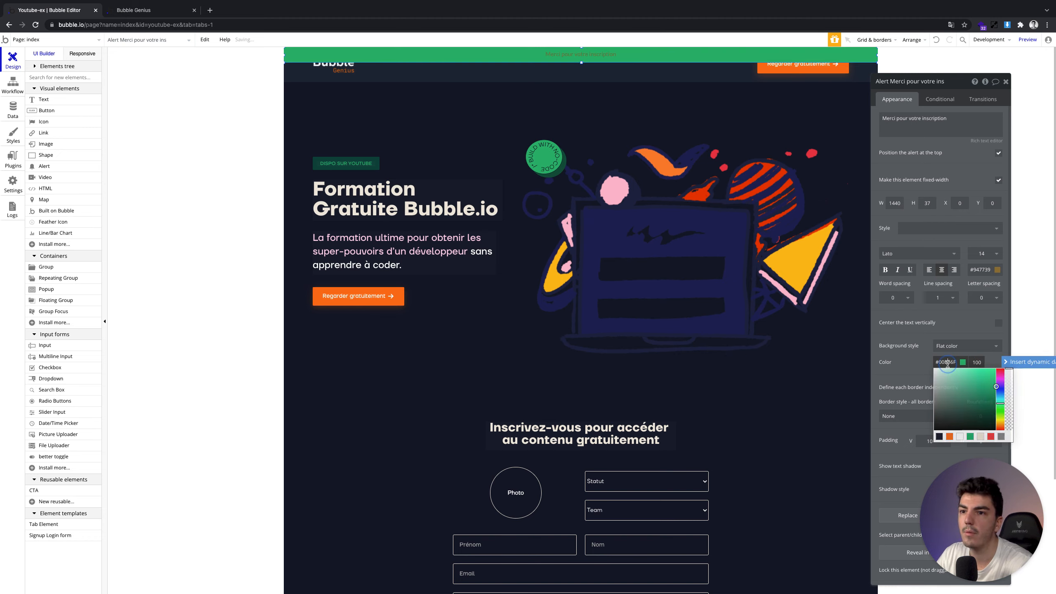
pyautogui.press('Tab')
pyautogui.write('30')
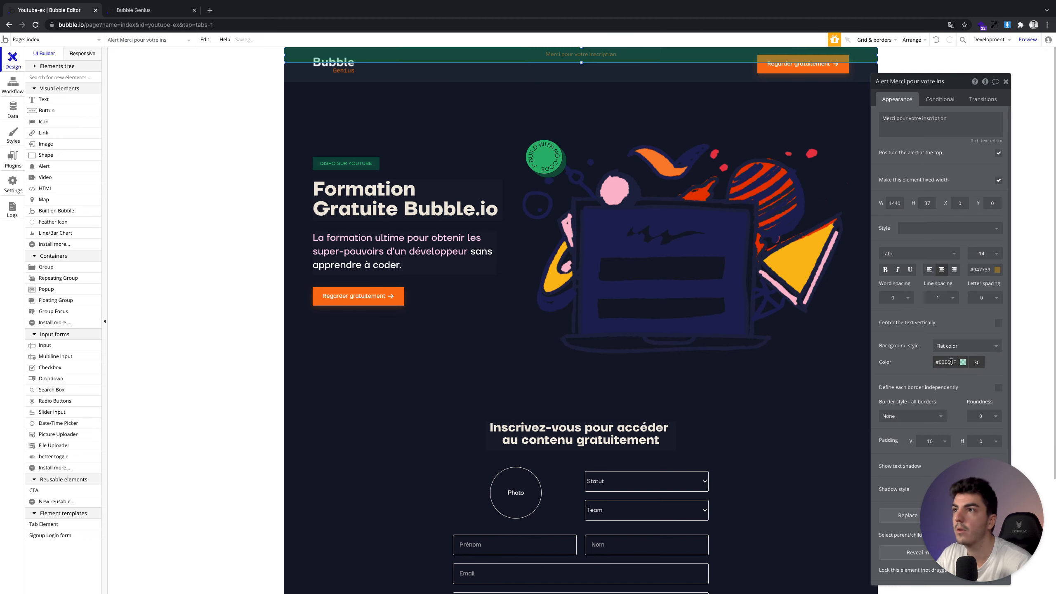
# Set the alert text to green TT Firs Neue - Medium, height 45, vertically centred
pyautogui.click(1000, 274)
pyautogui.click(1005, 347)
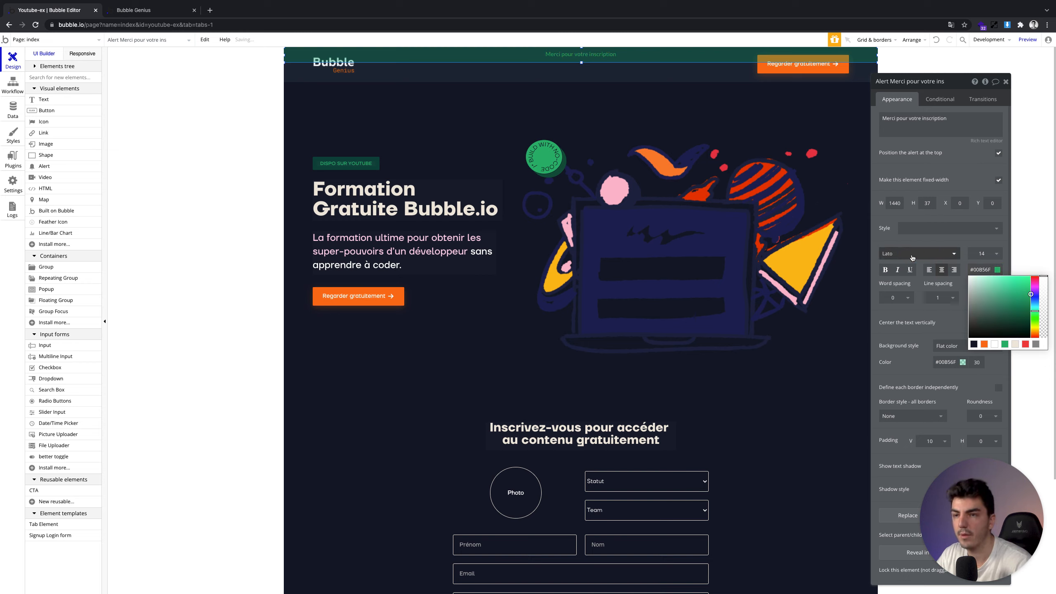
pyautogui.click(967, 267)
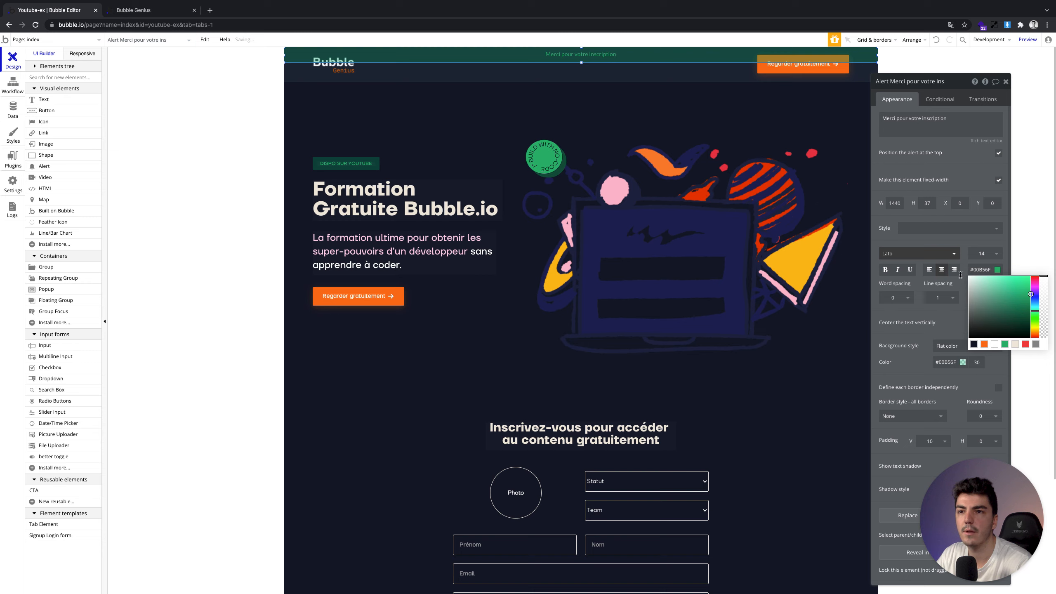
pyautogui.click(939, 252)
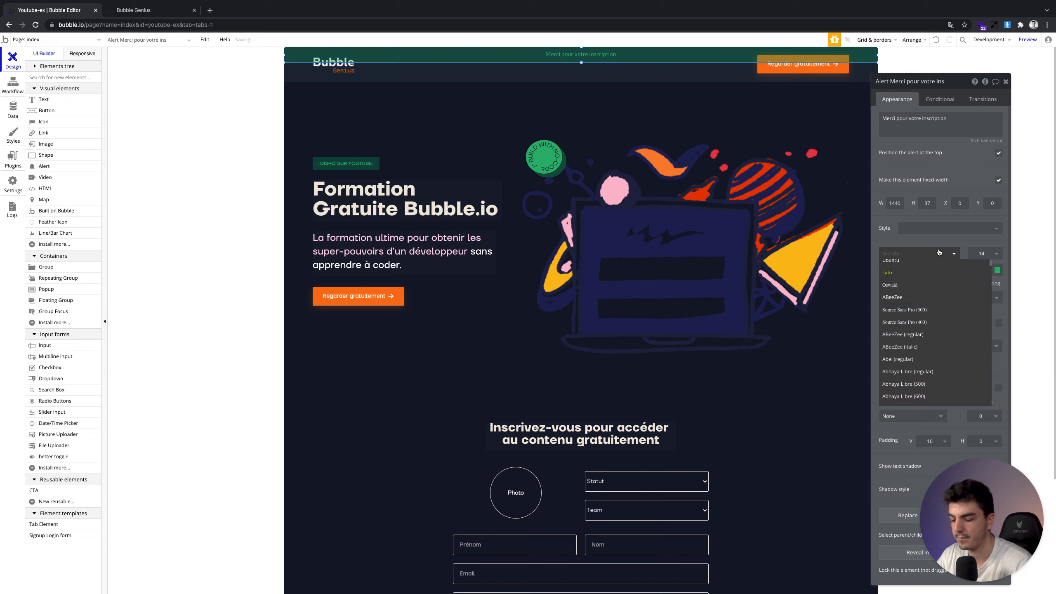
pyautogui.click(953, 273)
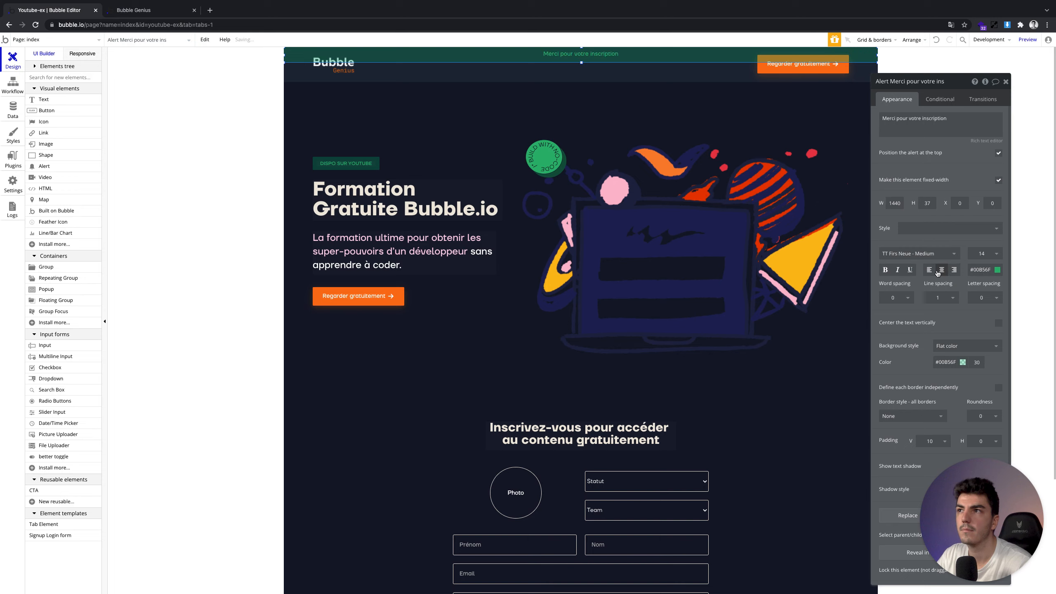
pyautogui.doubleClick(927, 203)
pyautogui.write('45')
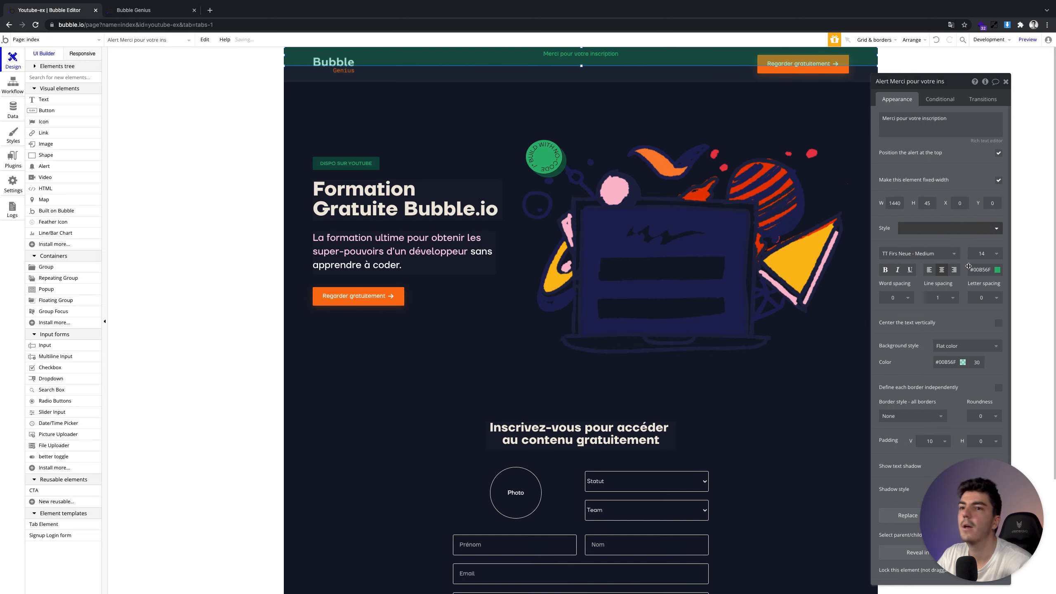
pyautogui.click(998, 324)
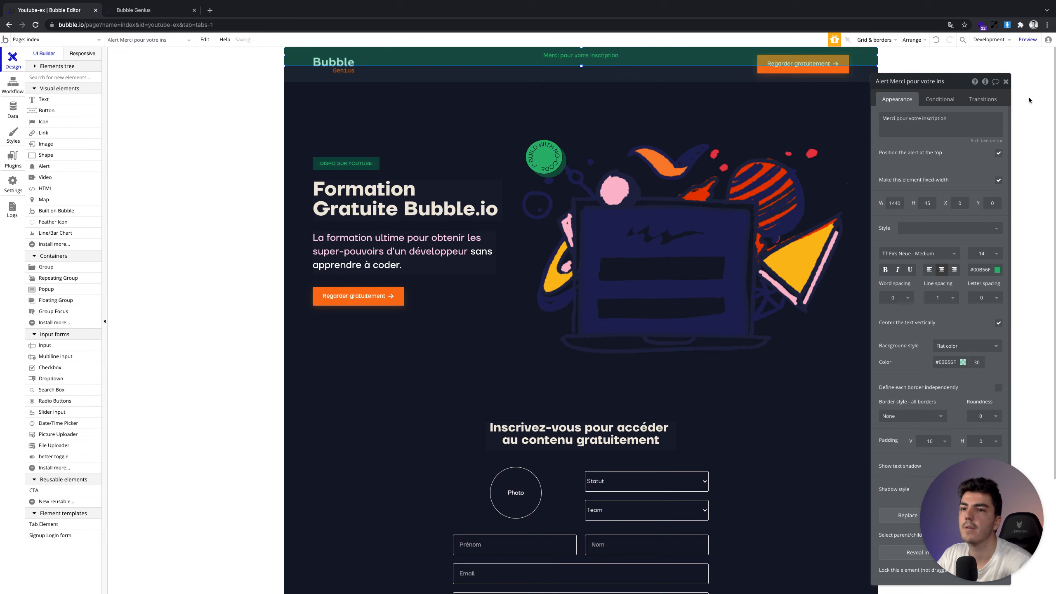
pyautogui.click(1005, 82)
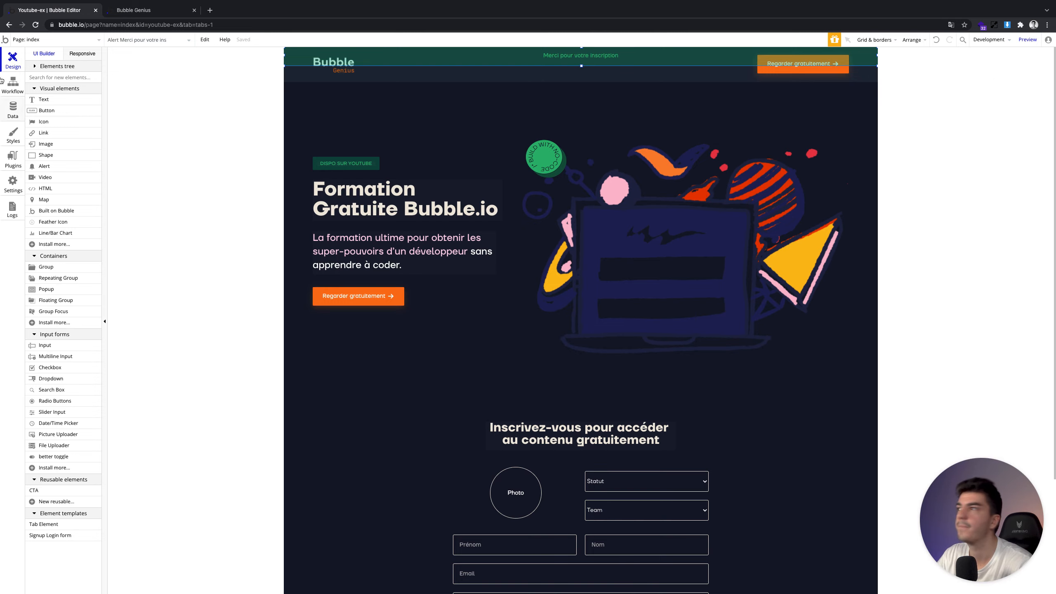
# Review the CTA Valider workflow's existing steps and select the thank-you alert on the page
pyautogui.click(3, 80)
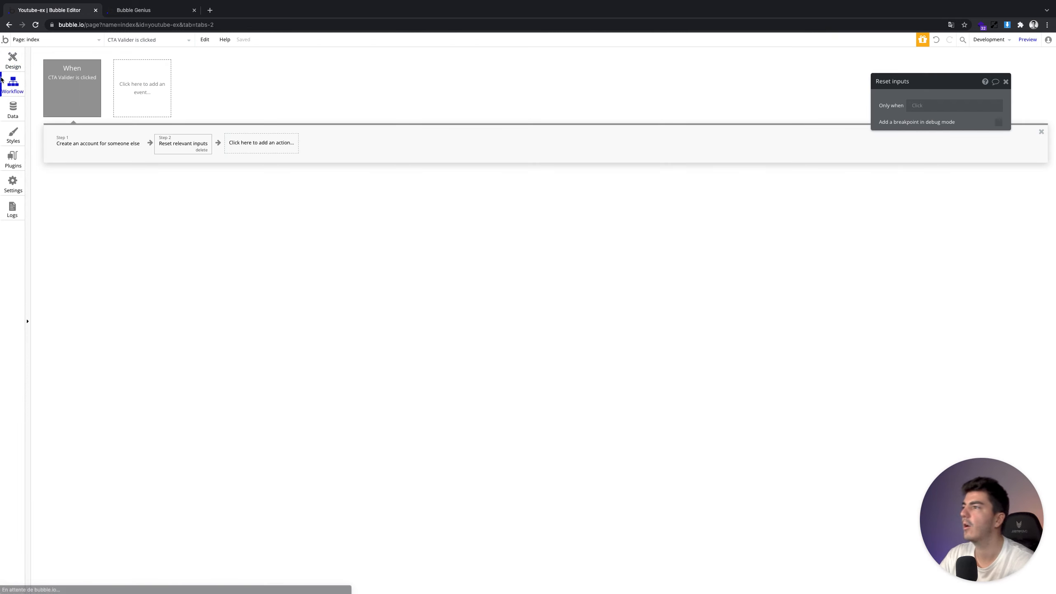
pyautogui.click(77, 110)
pyautogui.click(92, 143)
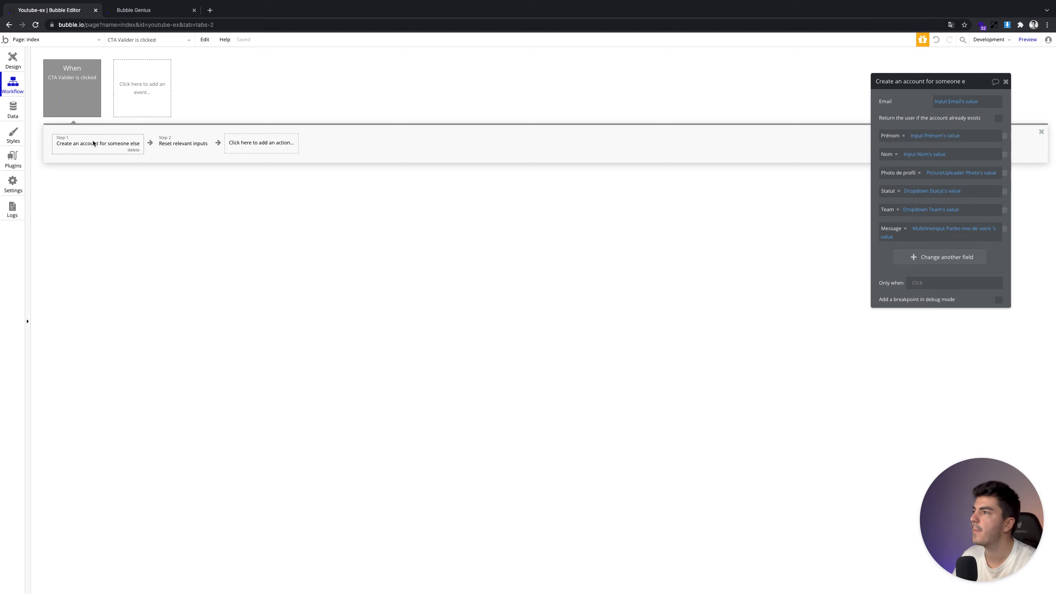
pyautogui.click(170, 145)
pyautogui.click(251, 149)
pyautogui.write('sho')
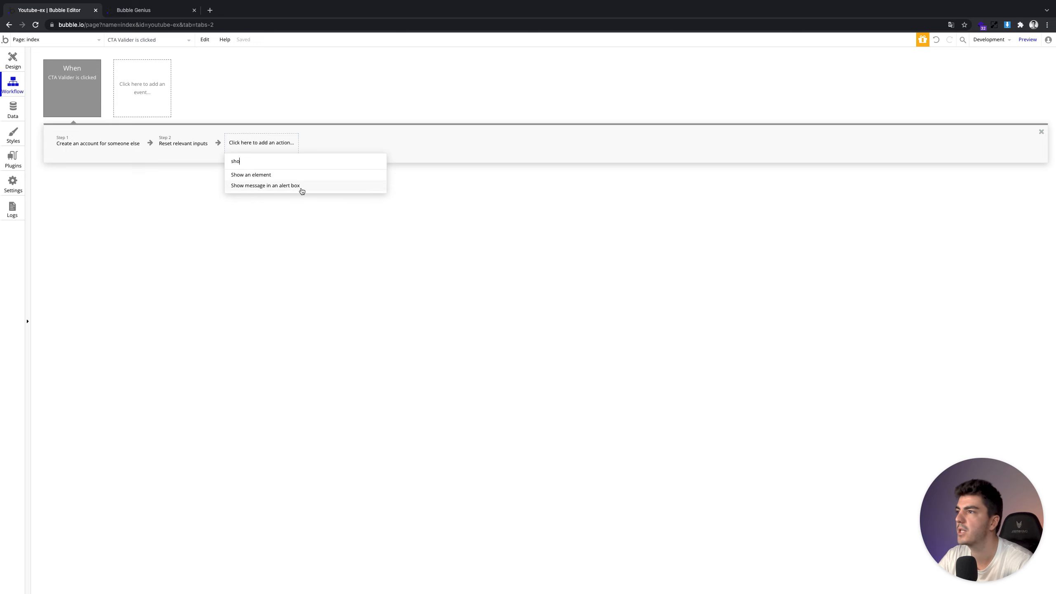
pyautogui.click(15, 58)
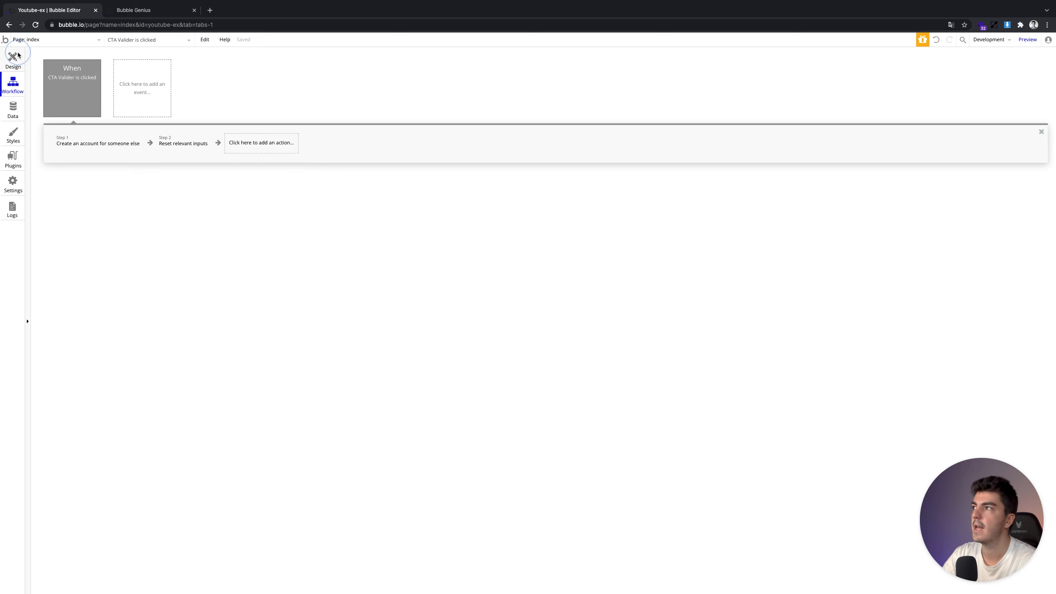
pyautogui.click(491, 55)
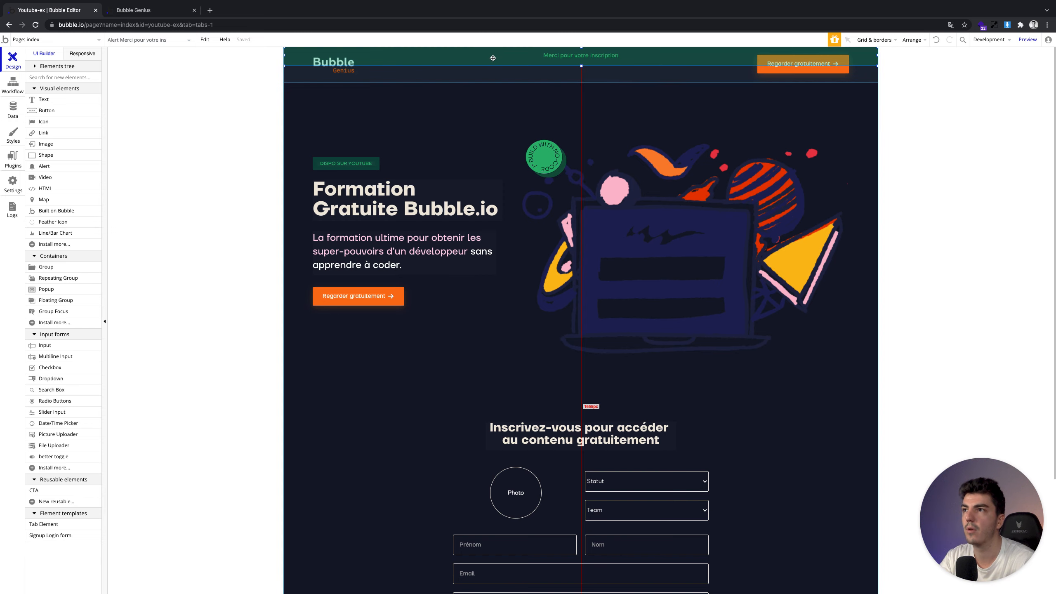
# Add 'Show message in an alert box' as step 3 for the thank-you alert, with 'Change the alert message' ticked
pyautogui.click(5, 89)
pyautogui.click(294, 151)
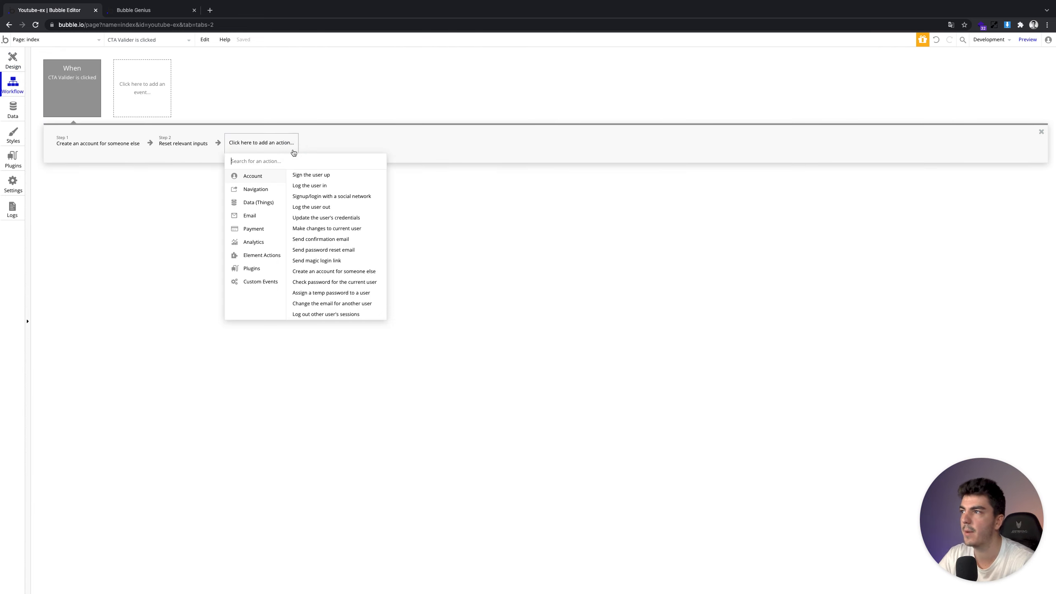
pyautogui.write('alert')
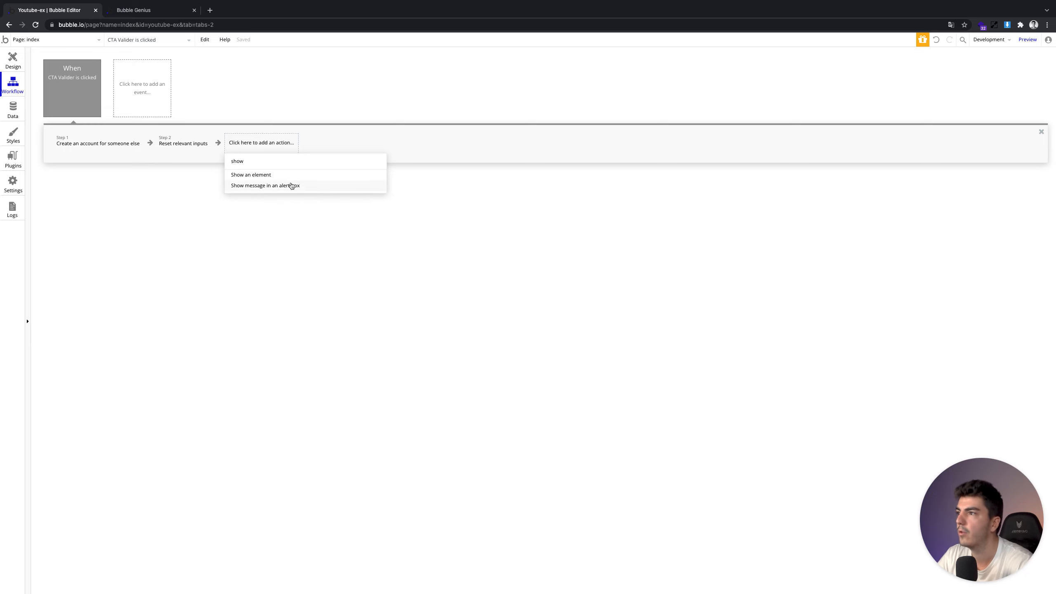
pyautogui.click(290, 185)
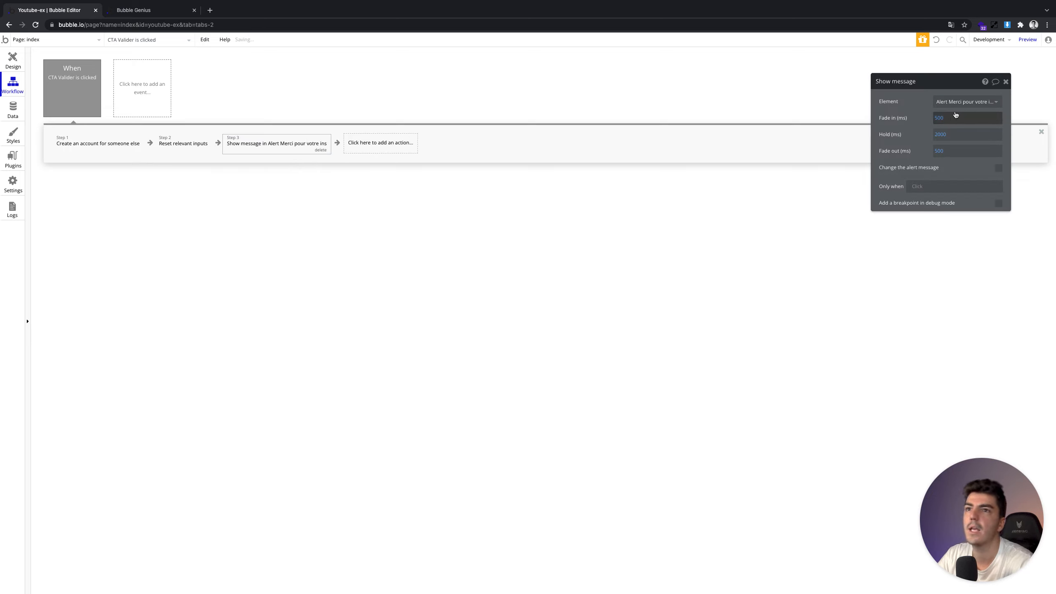
pyautogui.click(953, 101)
pyautogui.click(965, 114)
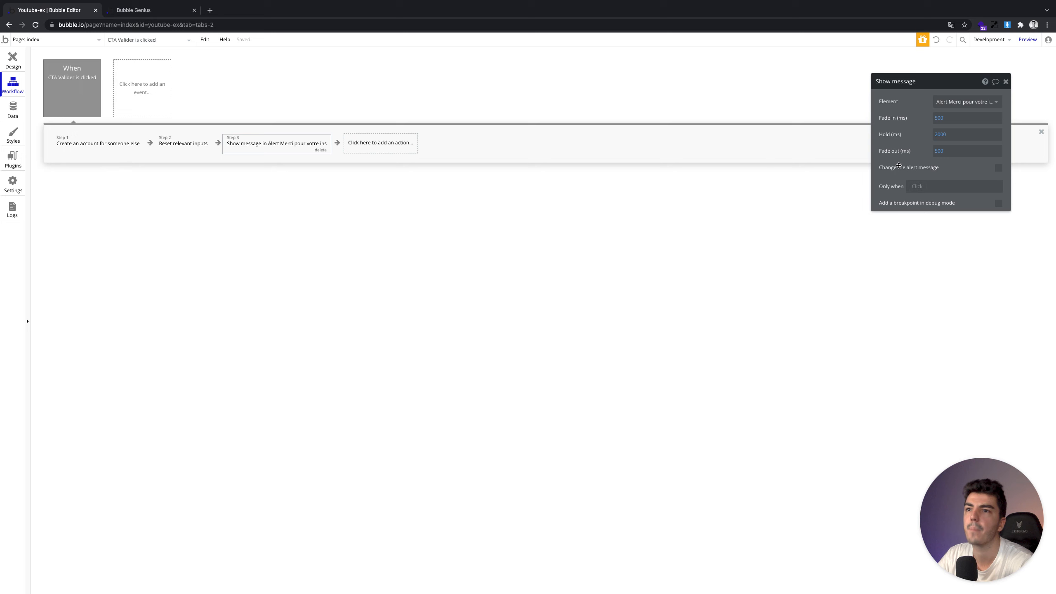
pyautogui.moveTo(909, 166); pyautogui.dragTo(585, 179)
pyautogui.click(674, 181)
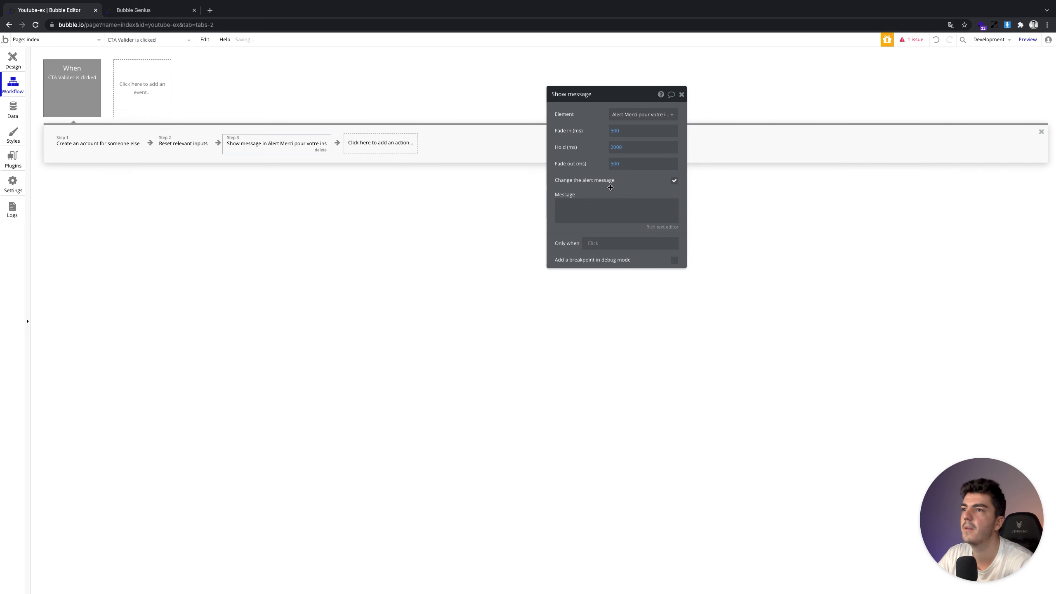
# Clear the thank-you alert element's built-in text
pyautogui.click(9, 62)
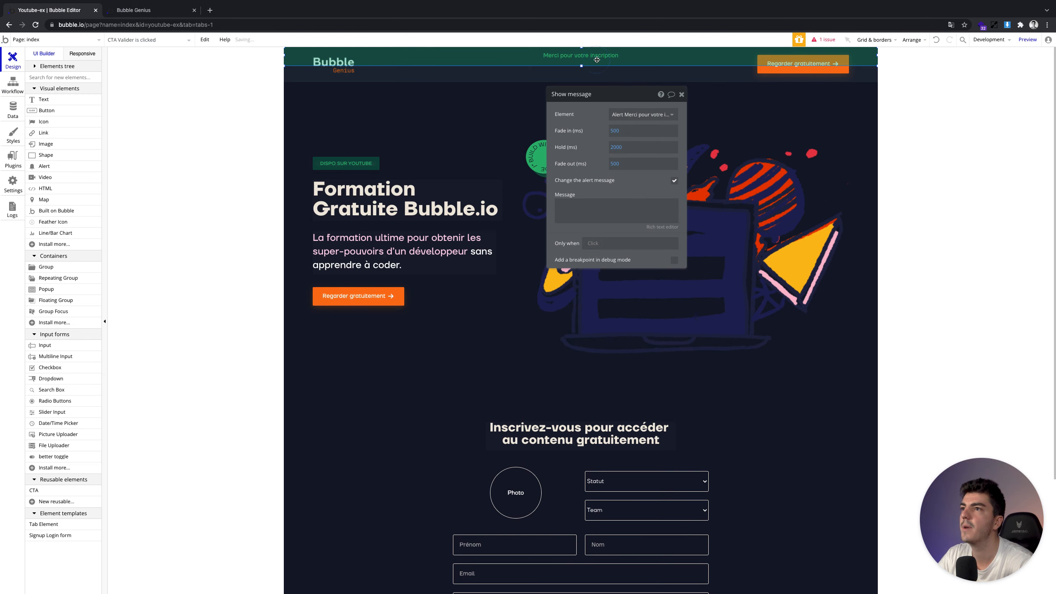
pyautogui.doubleClick(579, 62)
pyautogui.click(631, 136)
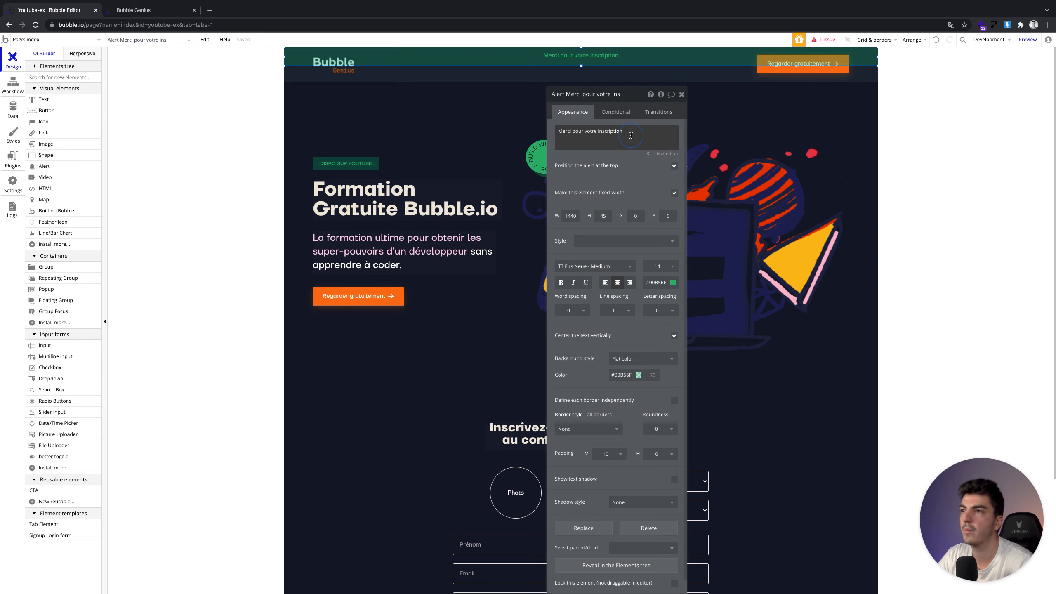
pyautogui.tripleClick(631, 135)
pyautogui.press('BackSpace')
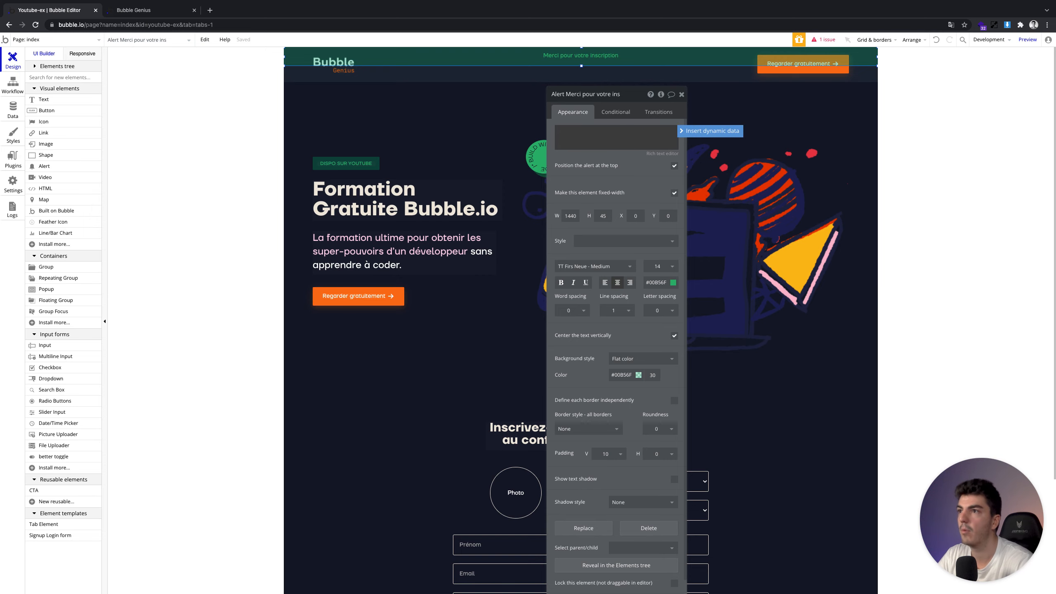
pyautogui.click(188, 112)
# Set step 3's alert message to 'Merci pour votre inscription !'
pyautogui.click(24, 89)
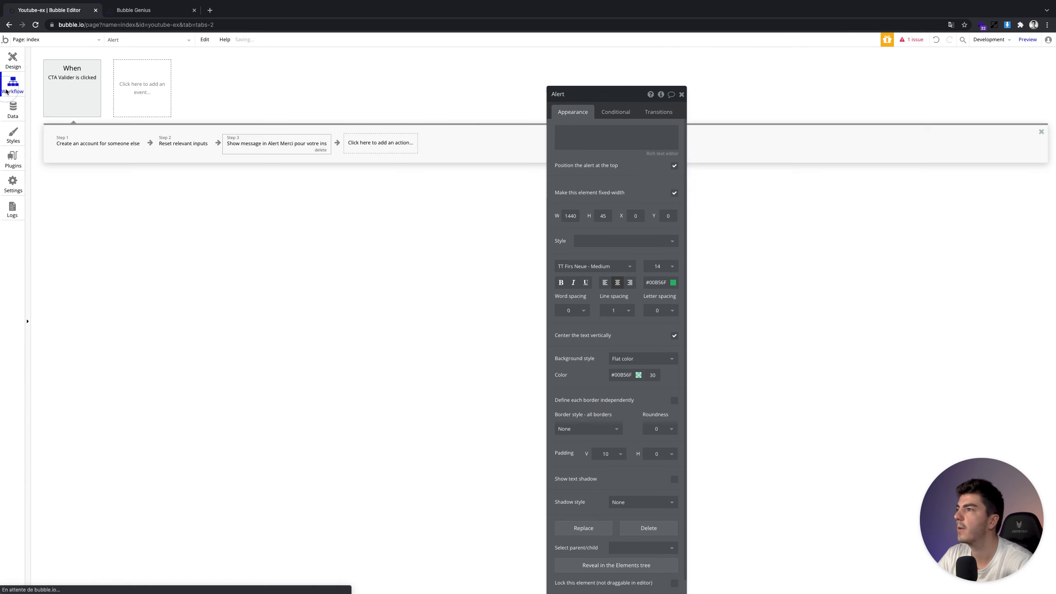
pyautogui.click(252, 143)
pyautogui.click(569, 207)
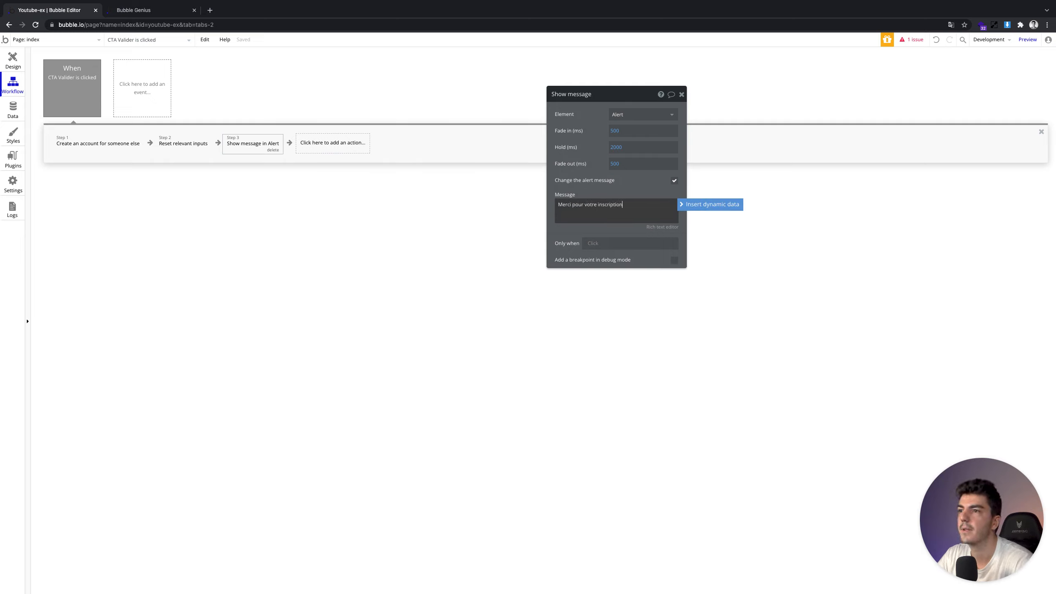
pyautogui.click(574, 237)
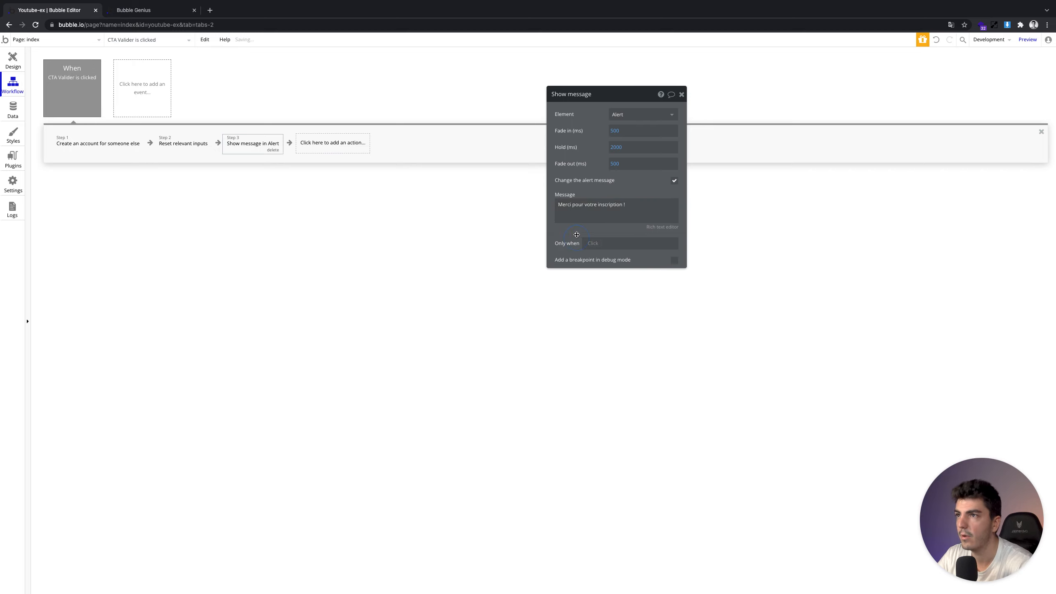
# Reload the preview, upload a profile photo, and choose RH and Team Verte
pyautogui.click(151, 11)
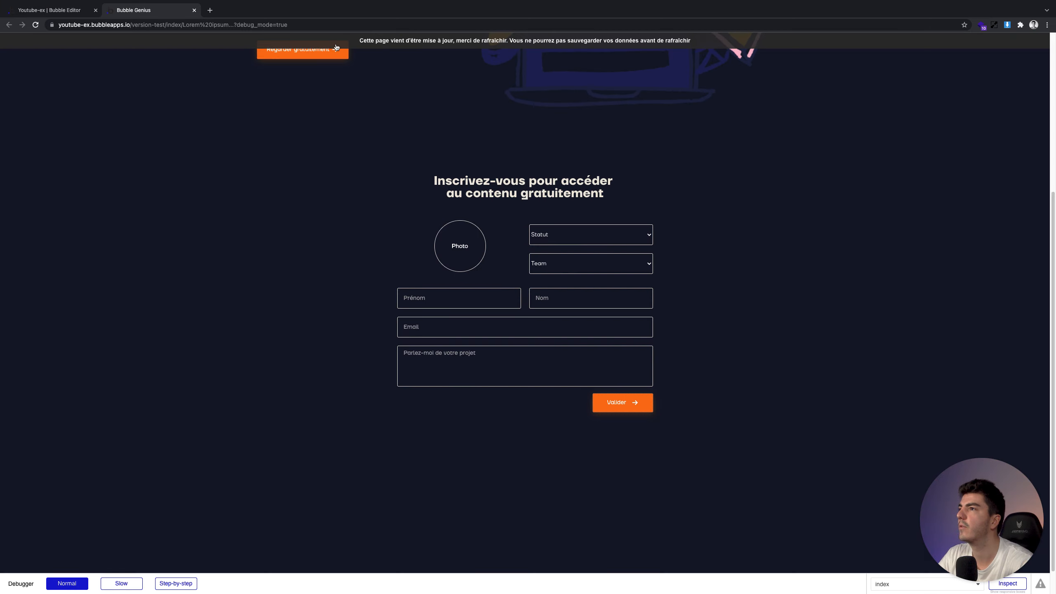
pyautogui.press('super+r')
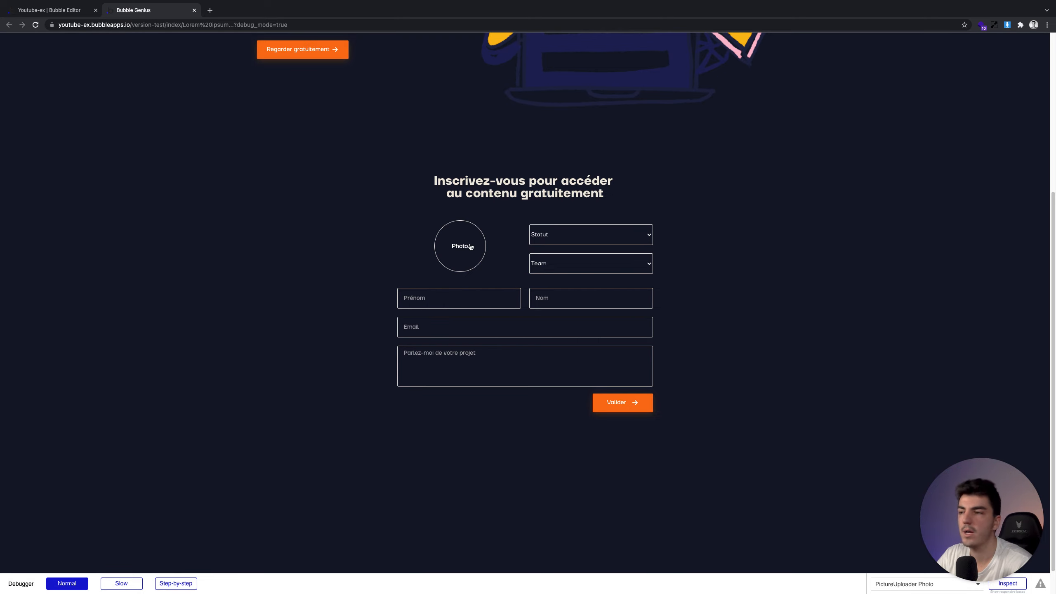
pyautogui.click(470, 247)
pyautogui.click(551, 234)
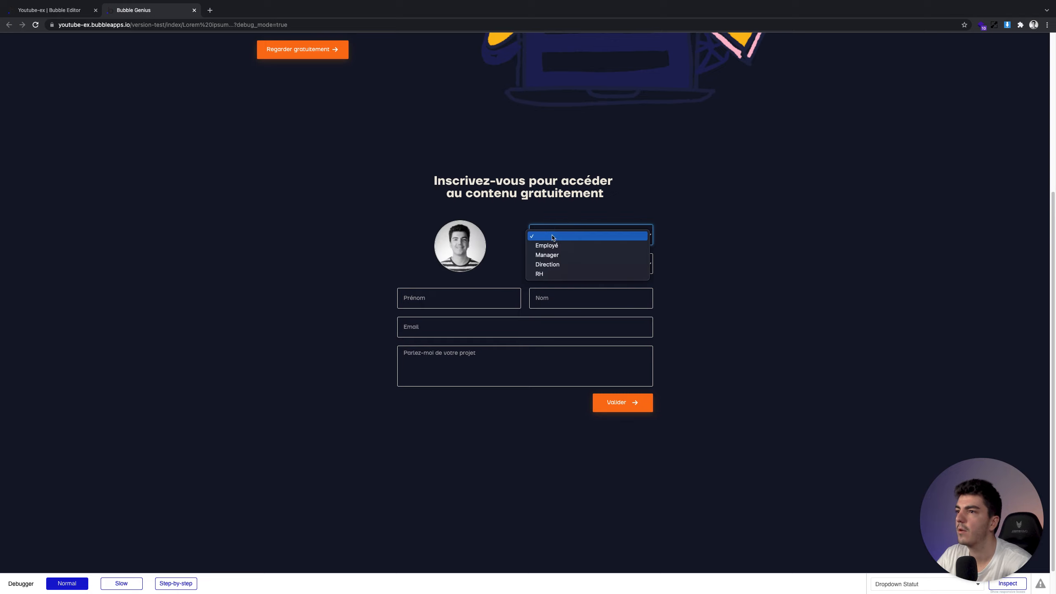
pyautogui.click(556, 273)
pyautogui.click(558, 263)
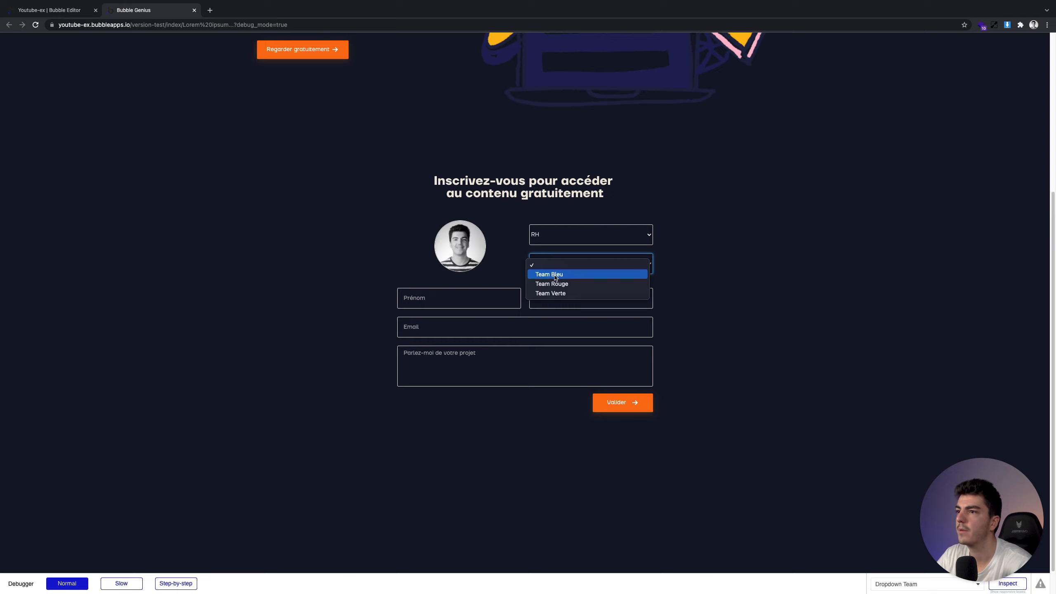
pyautogui.click(482, 300)
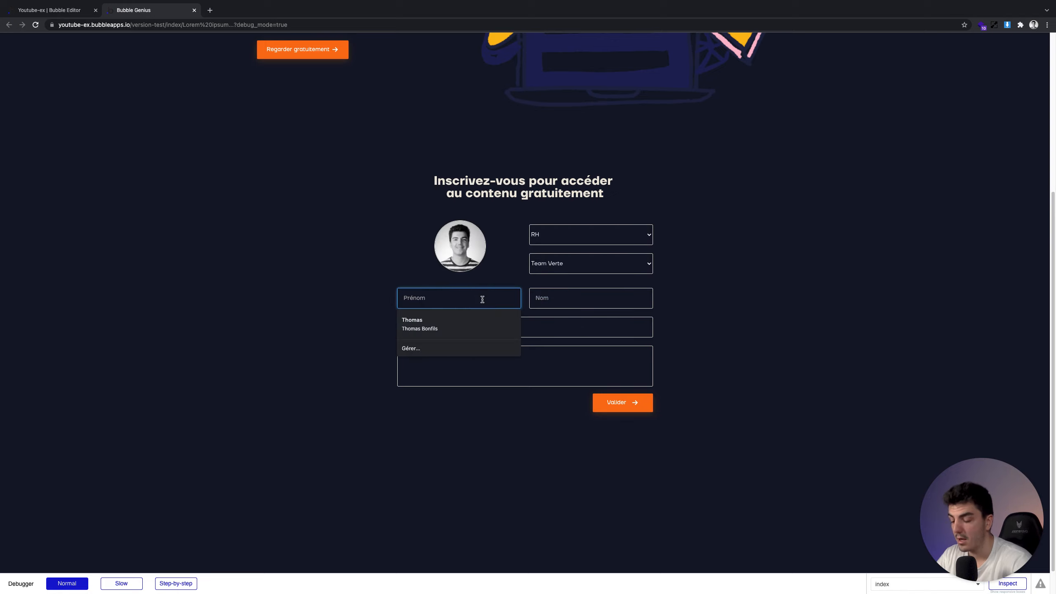
# Enter the test user's name, email and message 'Merci à très vite !', then submit
pyautogui.press('Tab')
pyautogui.press('Tab')
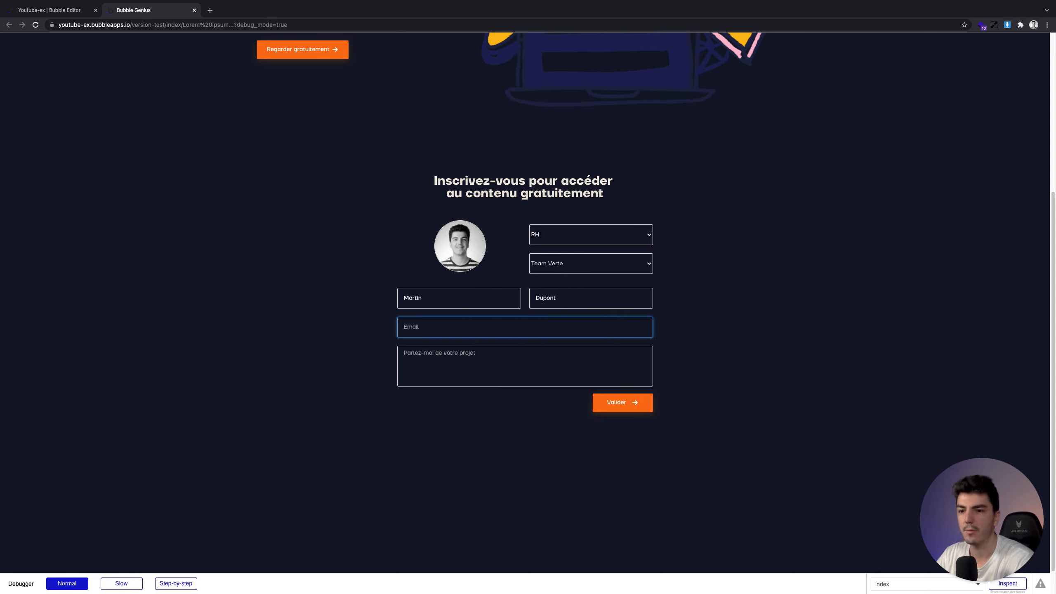
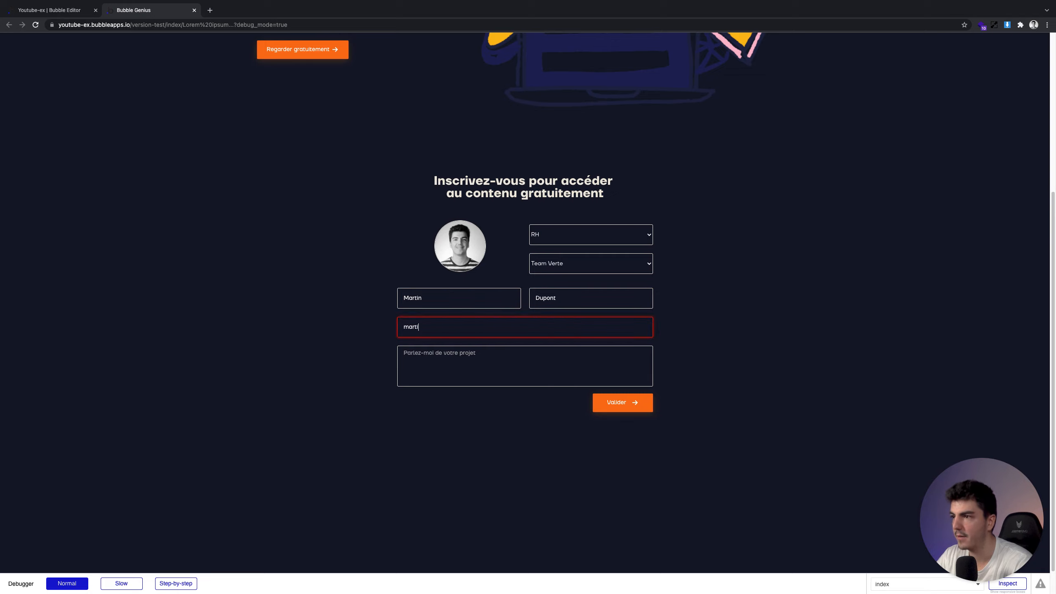
pyautogui.press('Tab')
pyautogui.write('Mer')
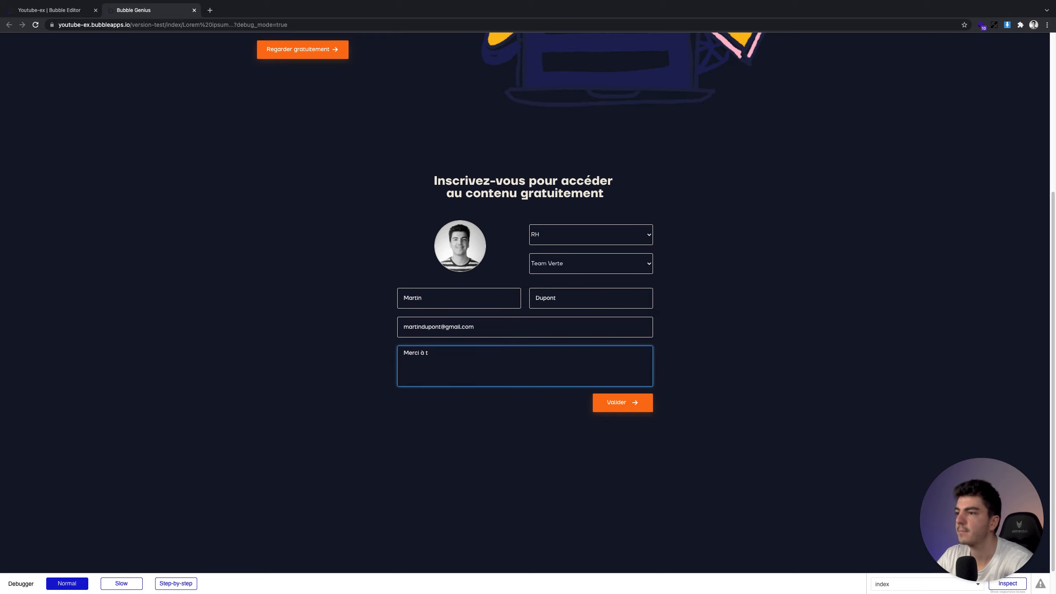
pyautogui.write('ci à très vite !')
pyautogui.click(757, 333)
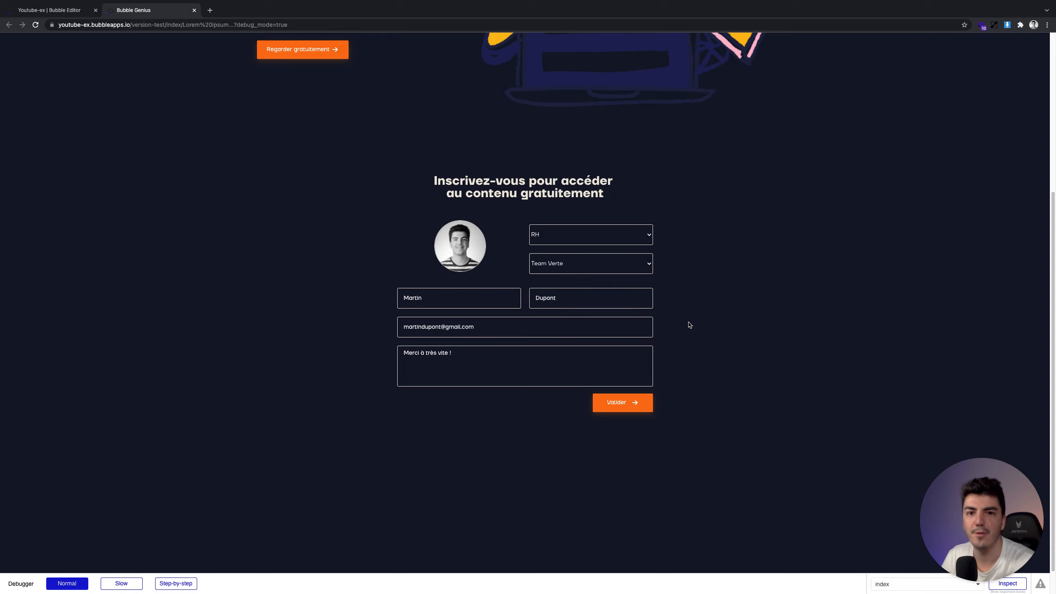
pyautogui.click(620, 407)
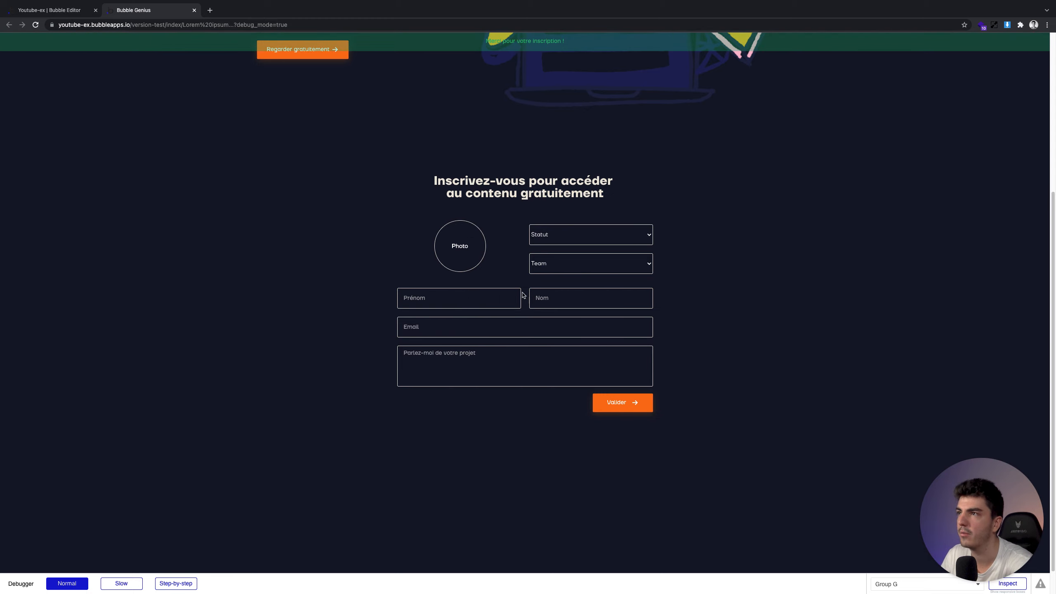
# Check the green thank-you banner and the emptied form, then go back to the editor
pyautogui.scroll(3, 528, 100)
pyautogui.scroll(-4, 521, 83)
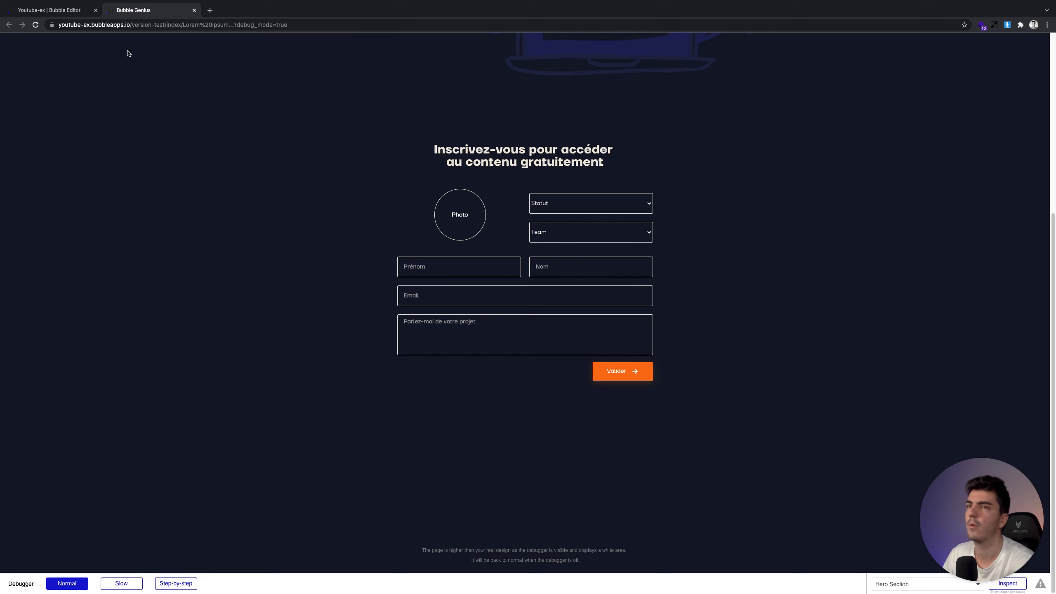
pyautogui.click(53, 11)
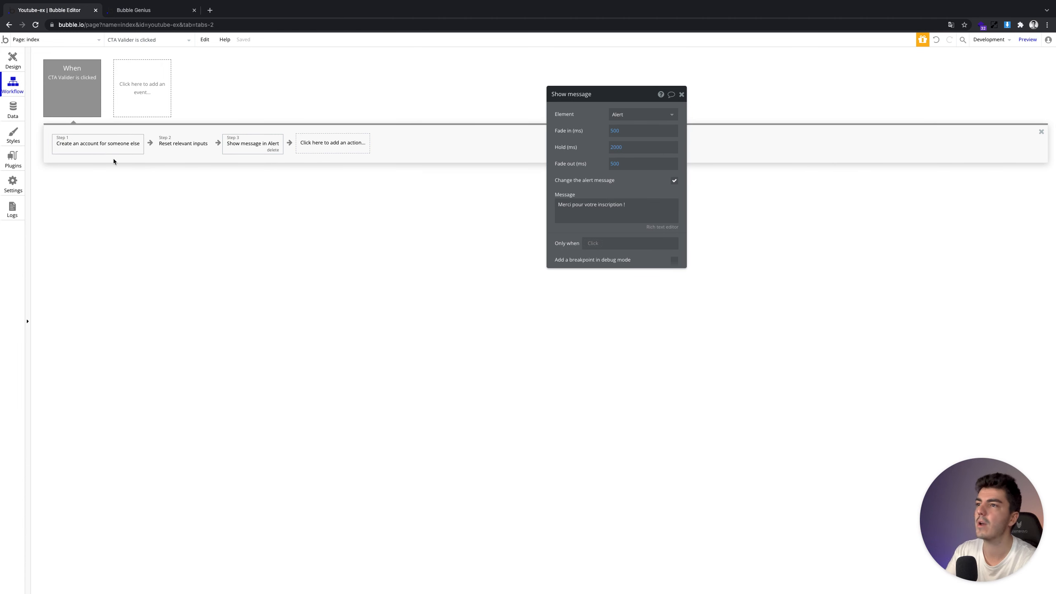
# Review the Valider workflow's create-account, reset-inputs and show-message steps
pyautogui.click(90, 145)
pyautogui.click(182, 144)
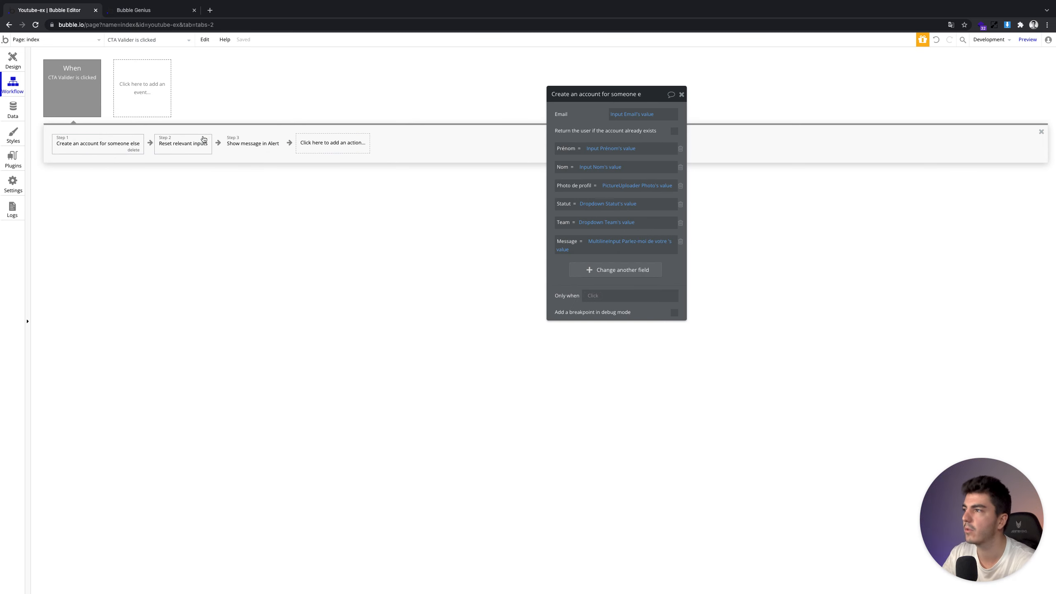
pyautogui.click(248, 143)
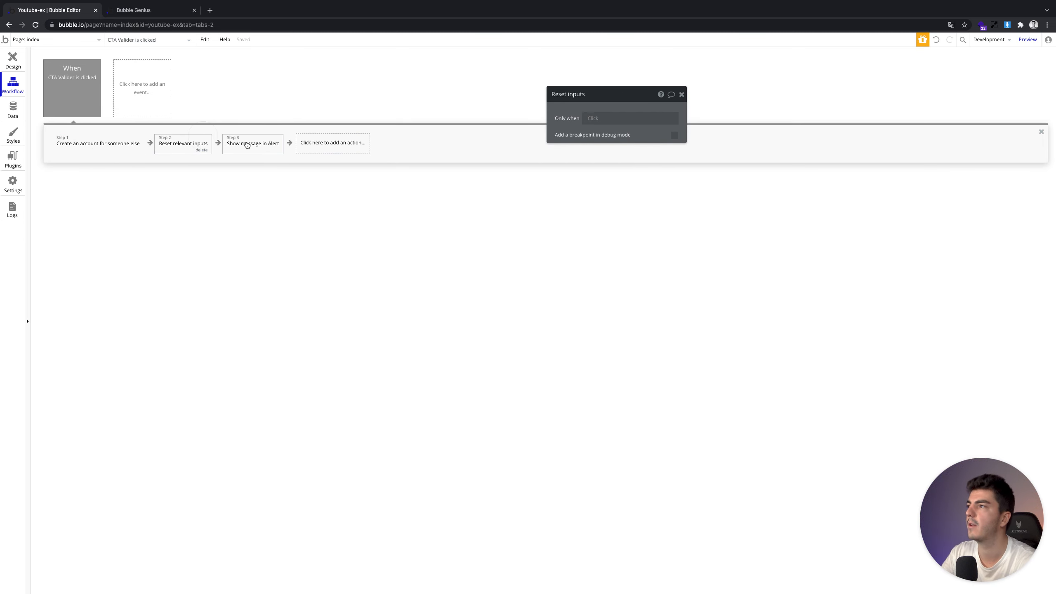
# Confirm All Users now holds 12 entries, including the RH, Team Verte signup, then return to design
pyautogui.click(12, 110)
pyautogui.click(164, 579)
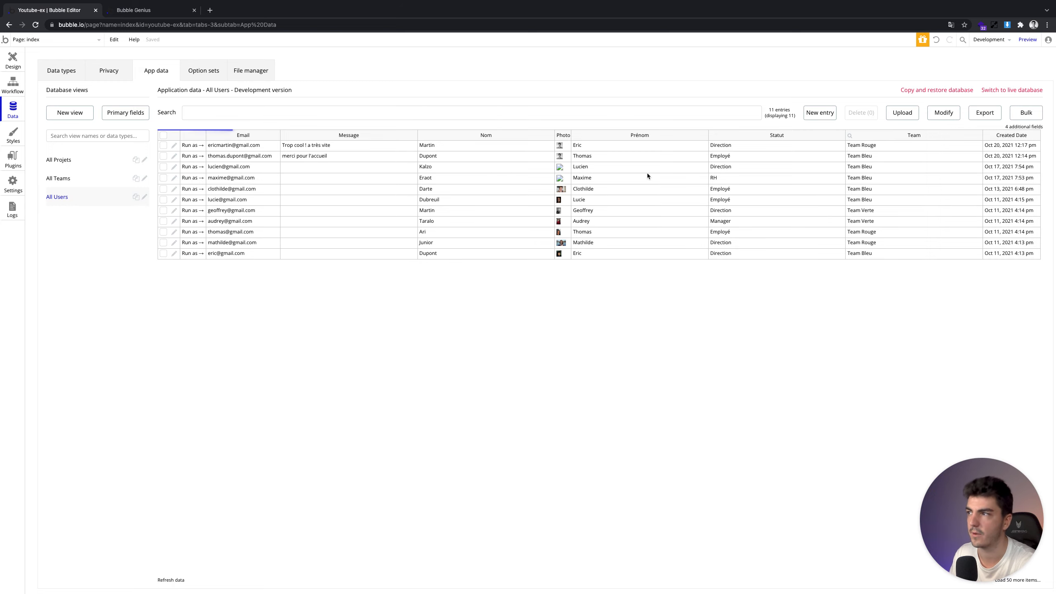
pyautogui.click(5, 86)
pyautogui.click(12, 60)
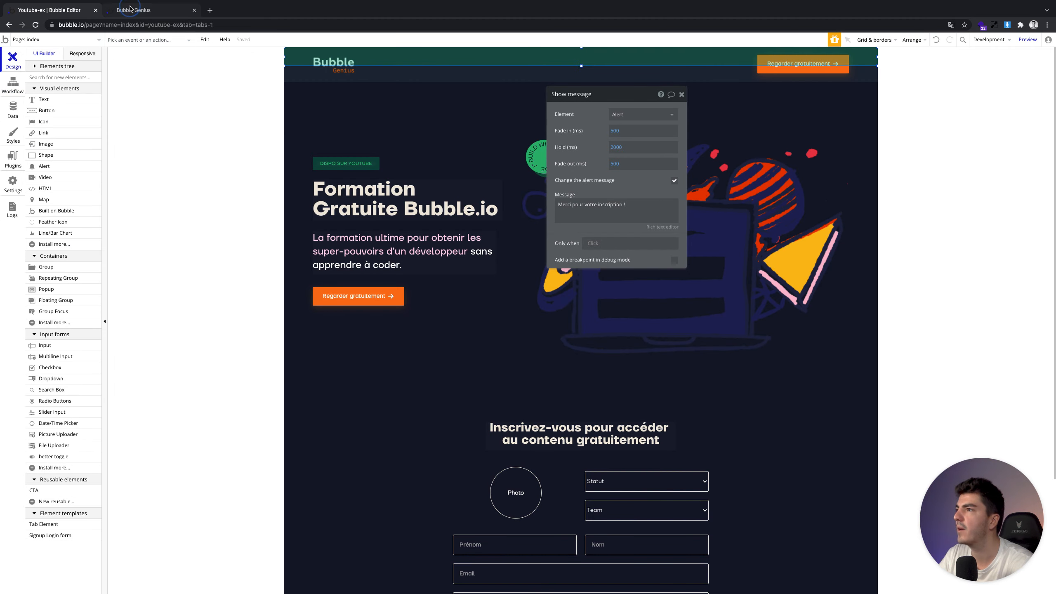
pyautogui.click(130, 7)
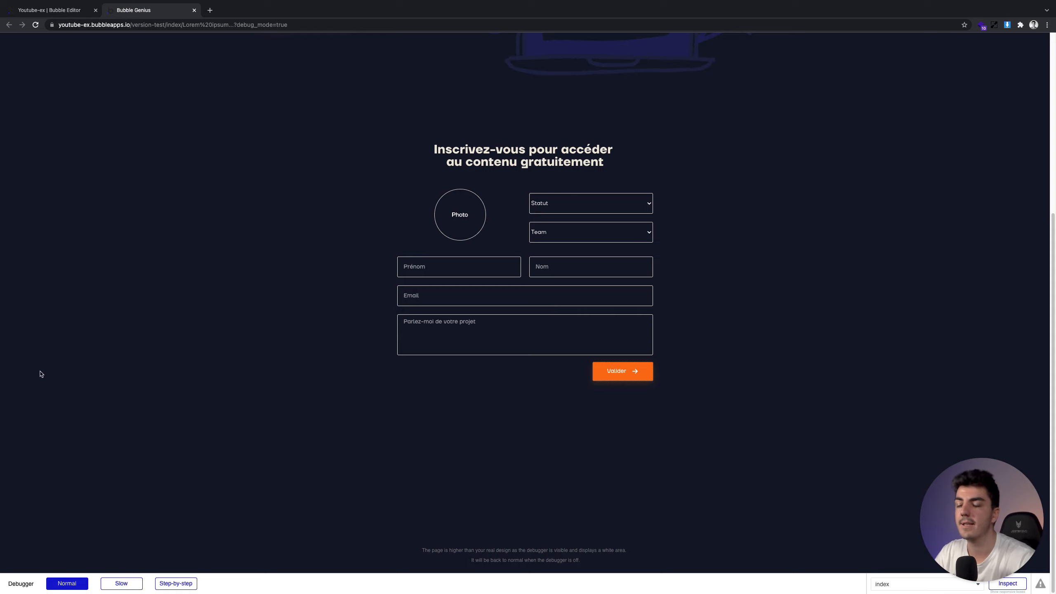
# Set the preview form's status to Direction and team to Team Bleu, leaving the photo empty
pyautogui.click(472, 225)
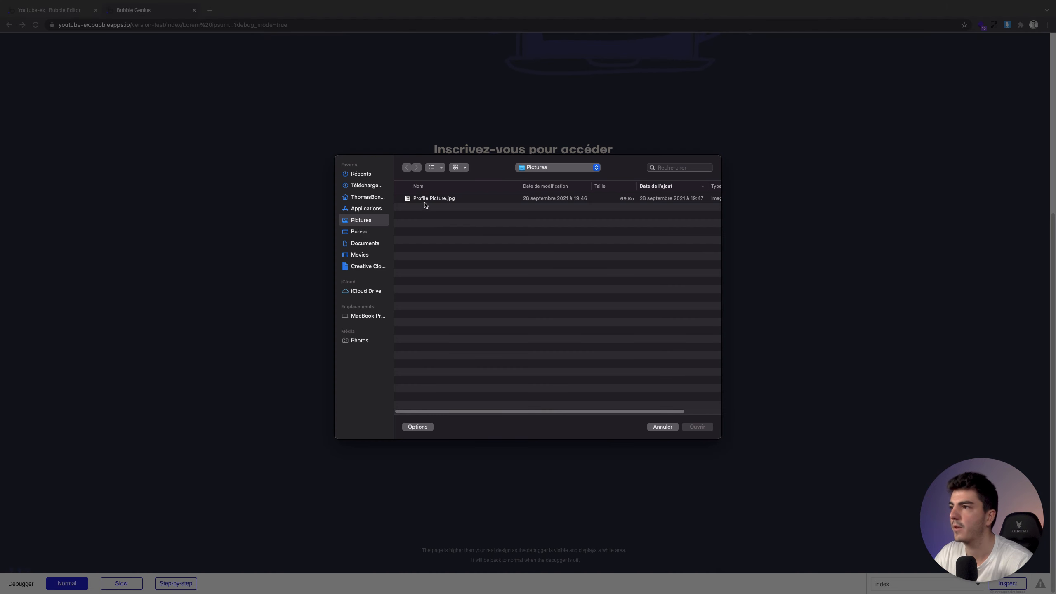
pyautogui.press('Escape')
pyautogui.click(560, 208)
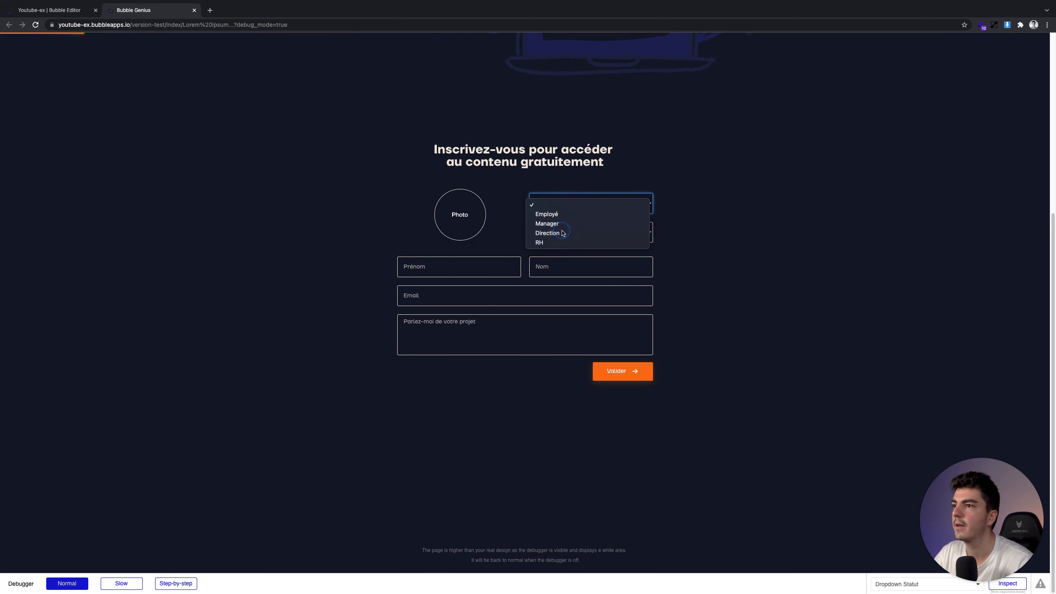
pyautogui.click(557, 212)
pyautogui.click(560, 231)
pyautogui.click(559, 246)
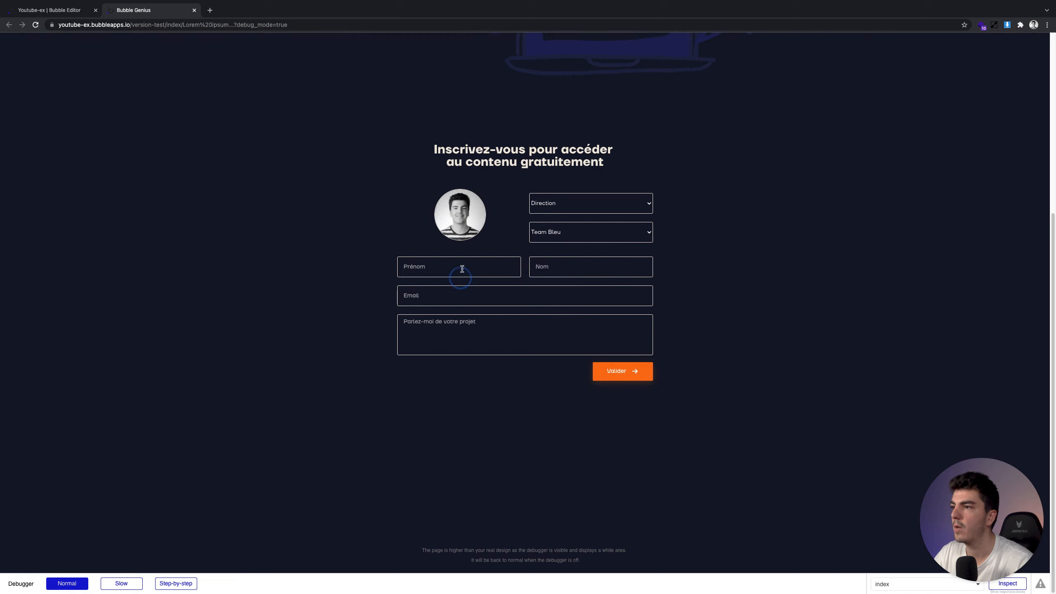
# Enter the test user's first name, last name, email address and the message 'hello'
pyautogui.click(462, 268)
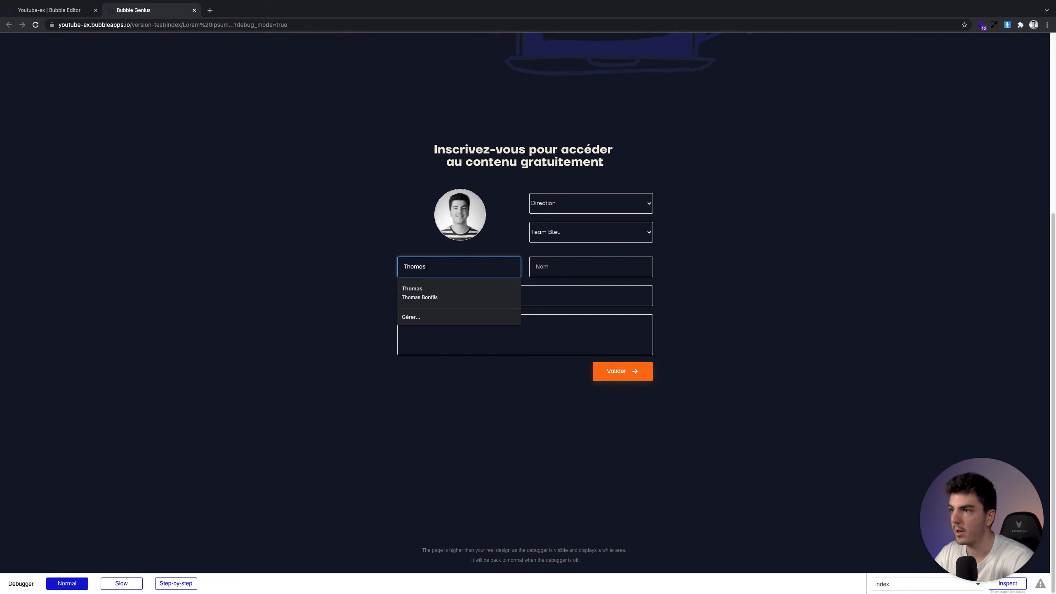
pyautogui.press('Tab')
pyautogui.press('Tab')
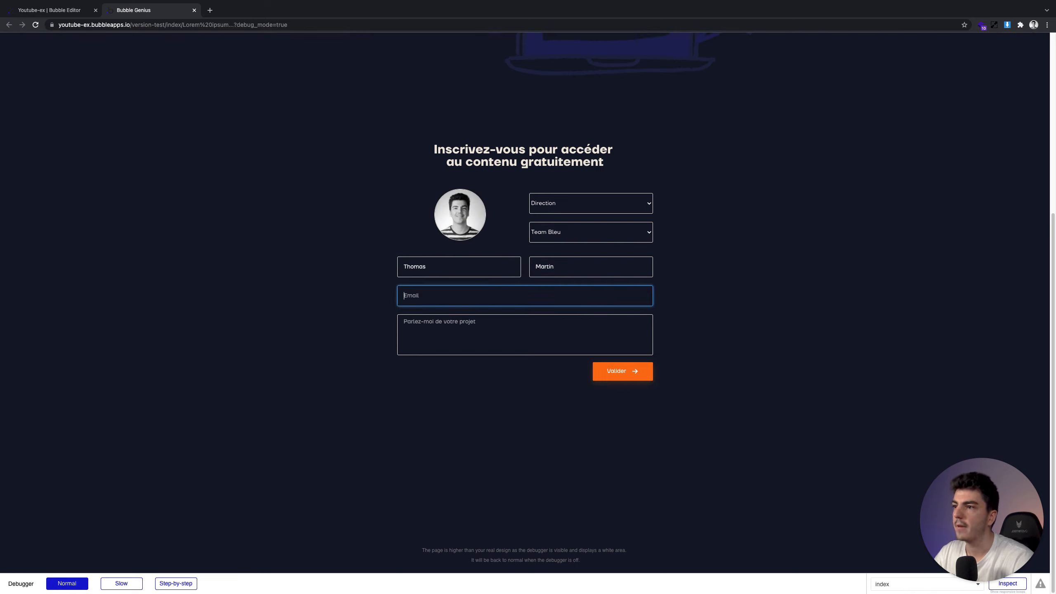
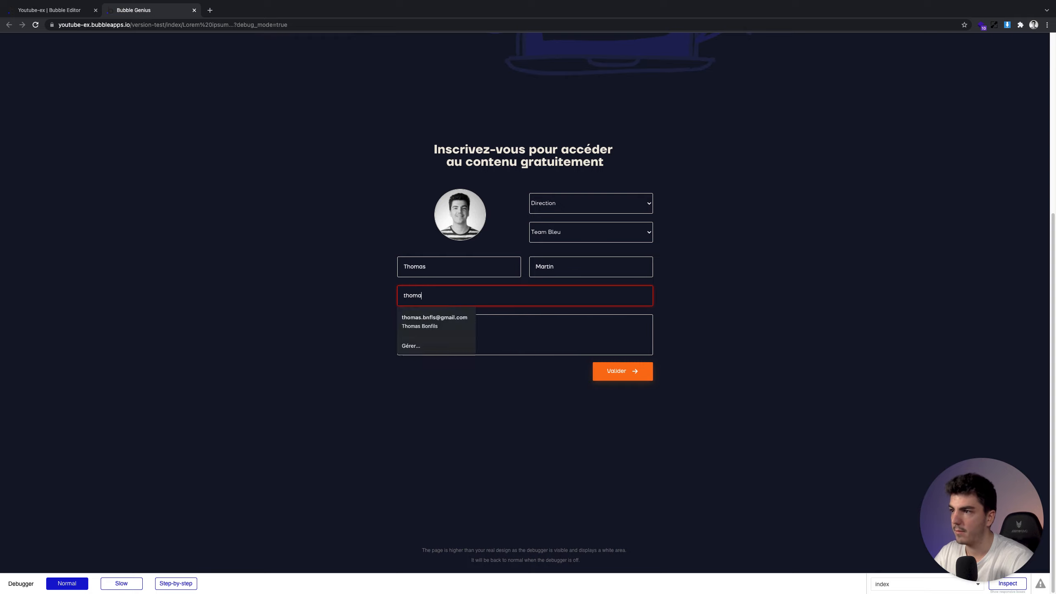
pyautogui.press('Tab')
pyautogui.write('e')
pyautogui.click(321, 334)
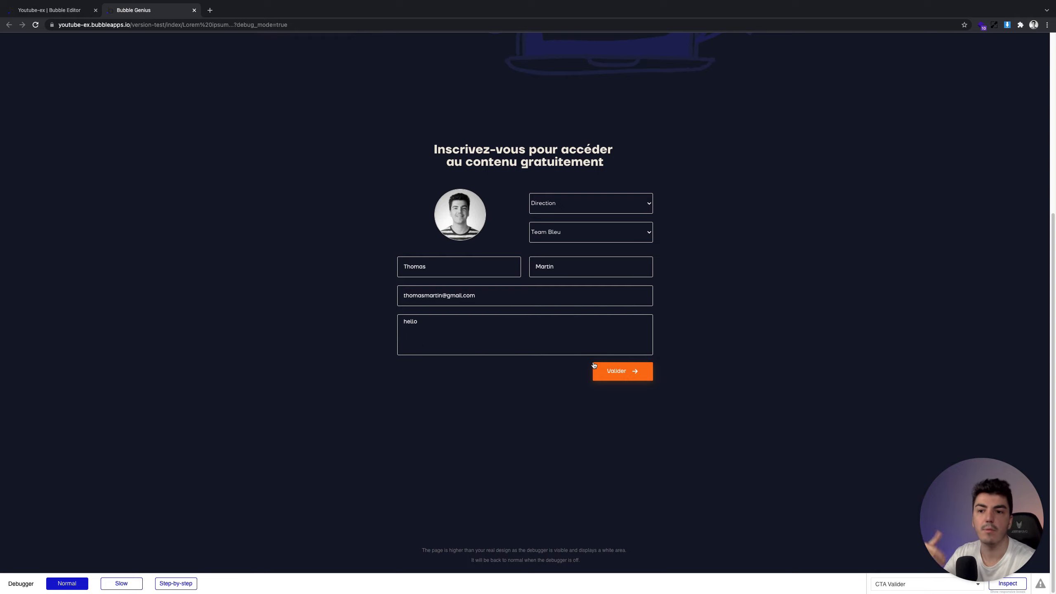
# Submit the form with Valider in step-by-step debug mode and advance to account creation
pyautogui.click(164, 585)
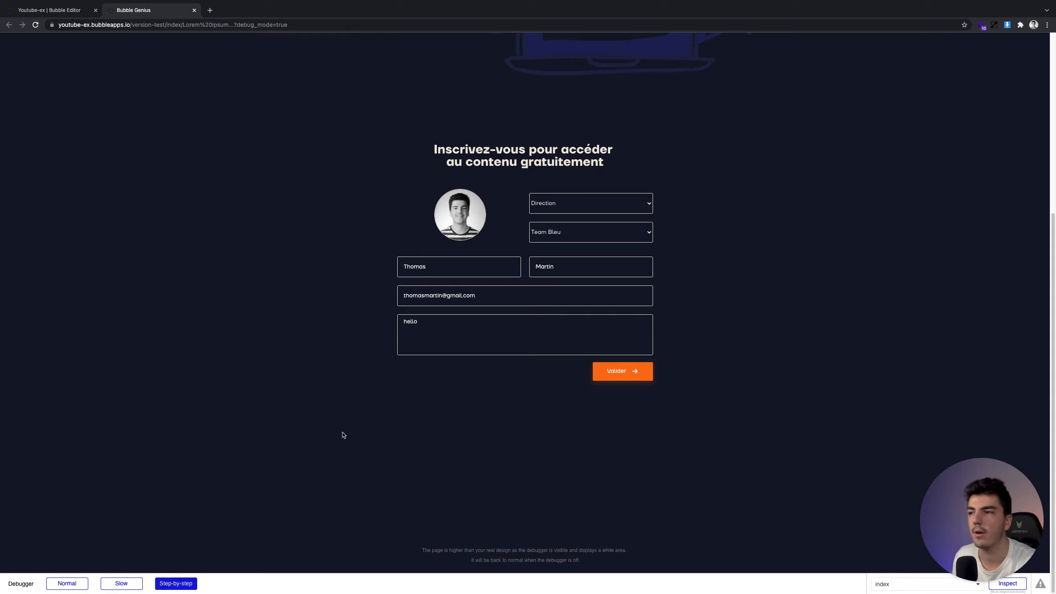
pyautogui.click(620, 371)
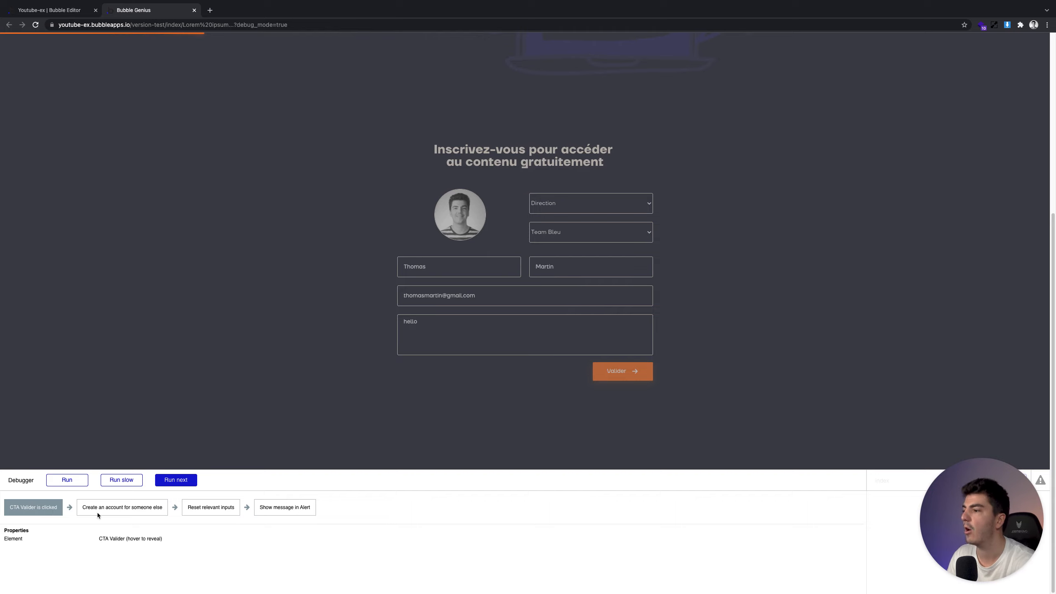
pyautogui.click(173, 481)
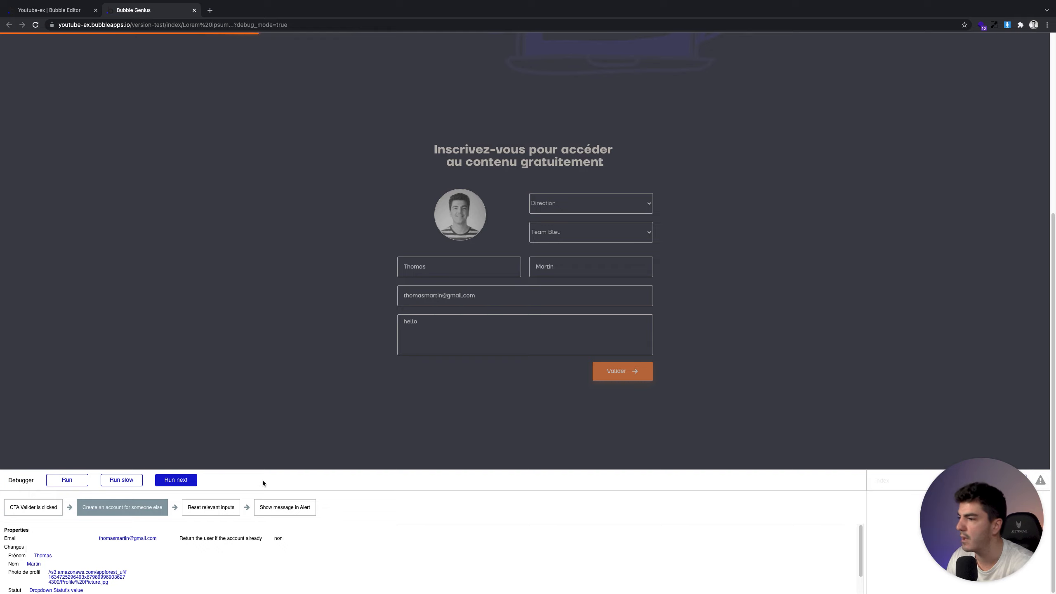
# Inspect the Email, first-name and last-name values sent to account creation
pyautogui.tripleClick(118, 539)
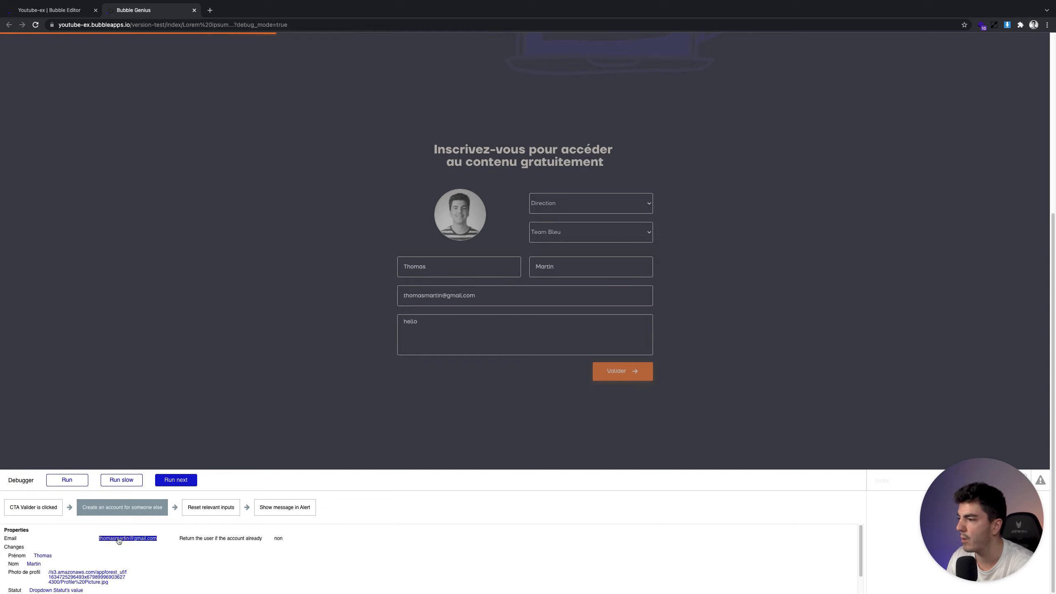
pyautogui.scroll(-1, 120, 545)
pyautogui.doubleClick(42, 546)
pyautogui.doubleClick(33, 553)
pyautogui.scroll(-1, 70, 567)
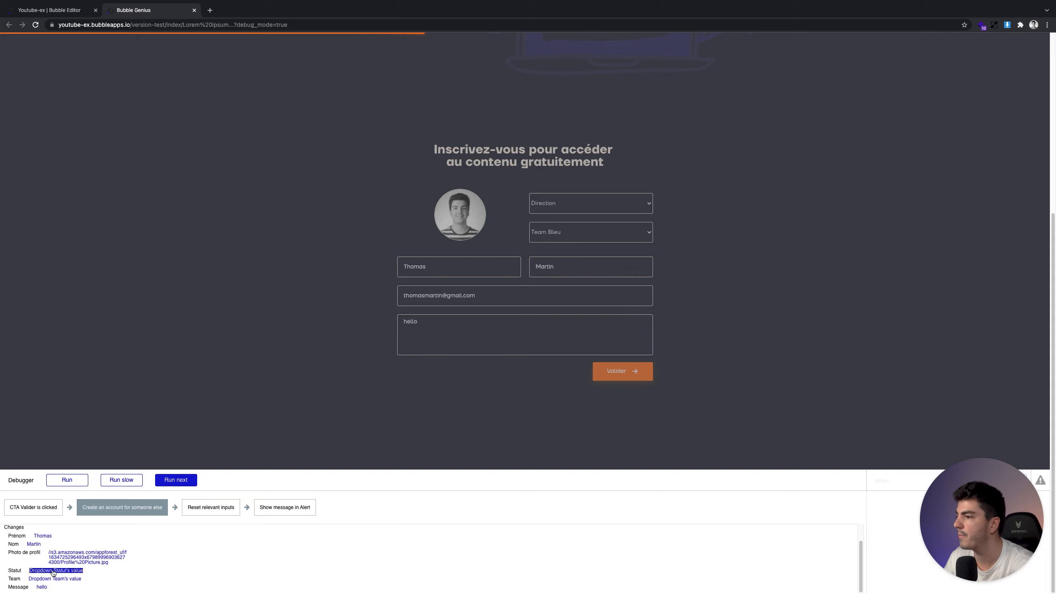
# Evaluate Statut (Direction), Team (Team Bleu) and Message values, then advance to Reset relevant inputs
pyautogui.click(51, 572)
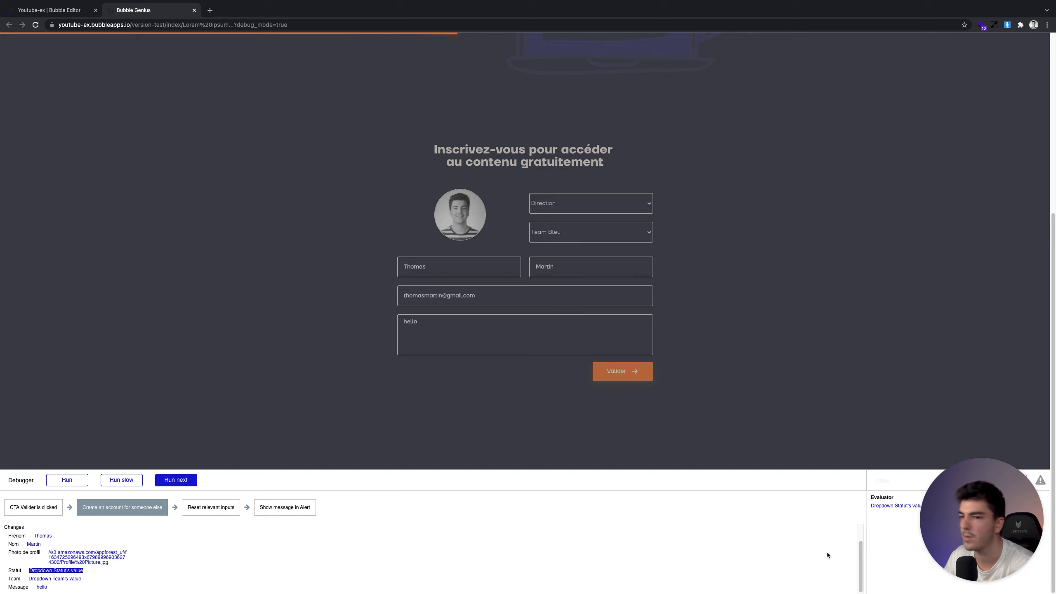
pyautogui.click(916, 505)
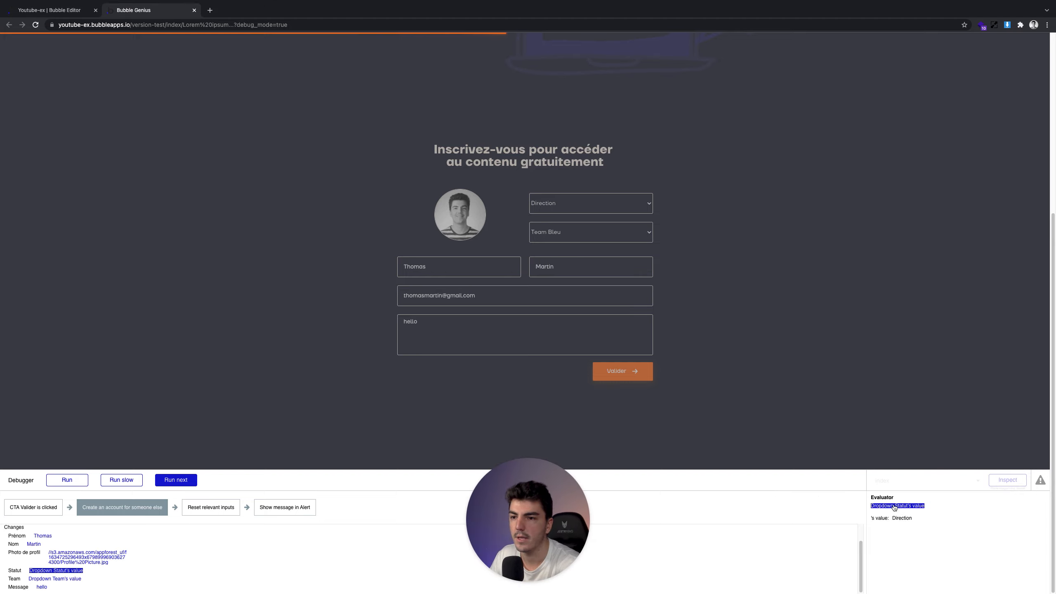
pyautogui.click(53, 579)
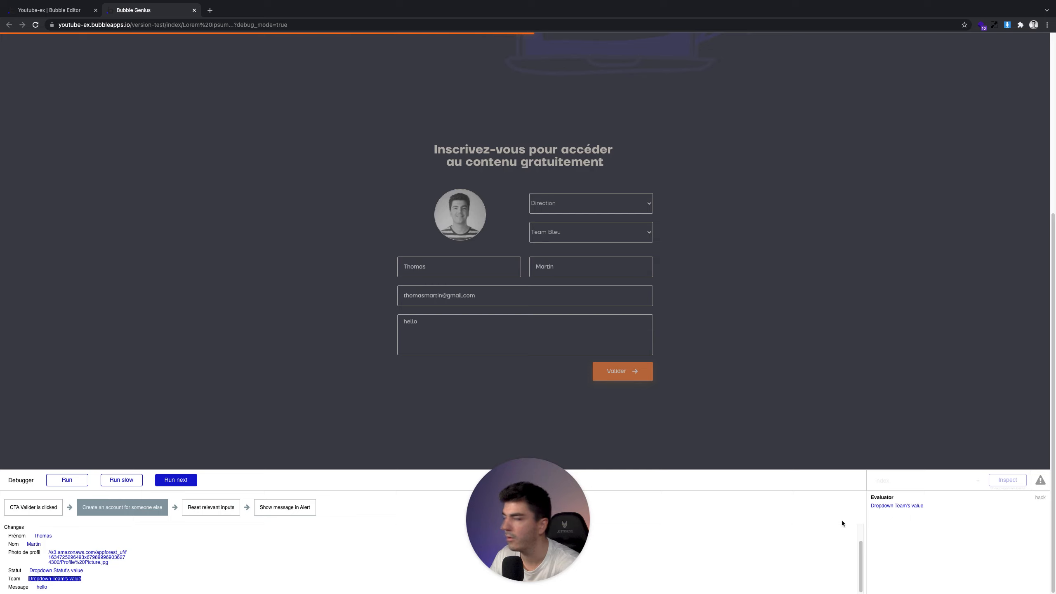
pyautogui.click(915, 506)
pyautogui.click(908, 507)
pyautogui.click(911, 505)
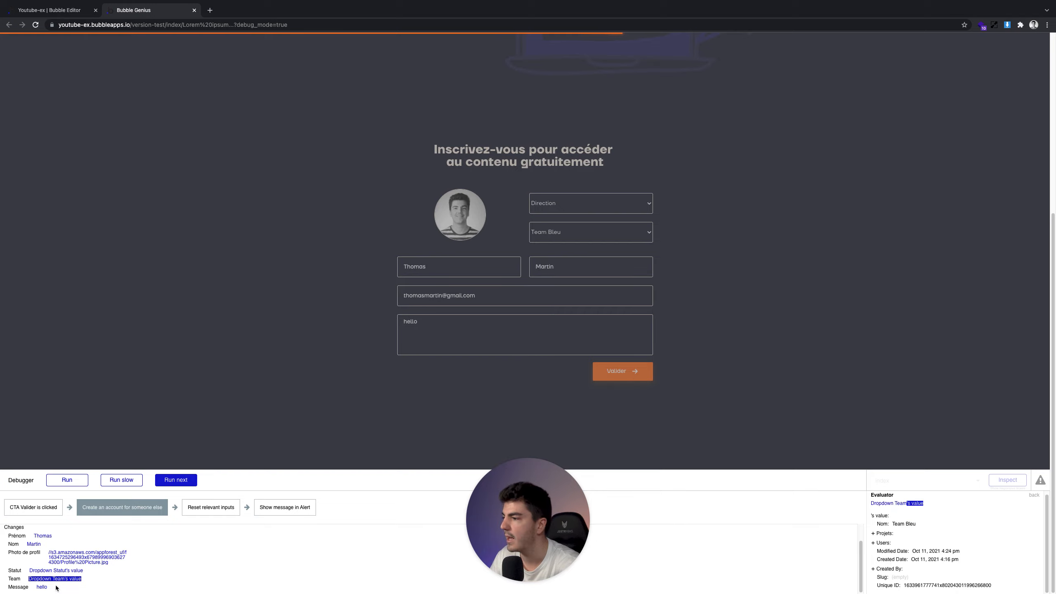
pyautogui.click(42, 587)
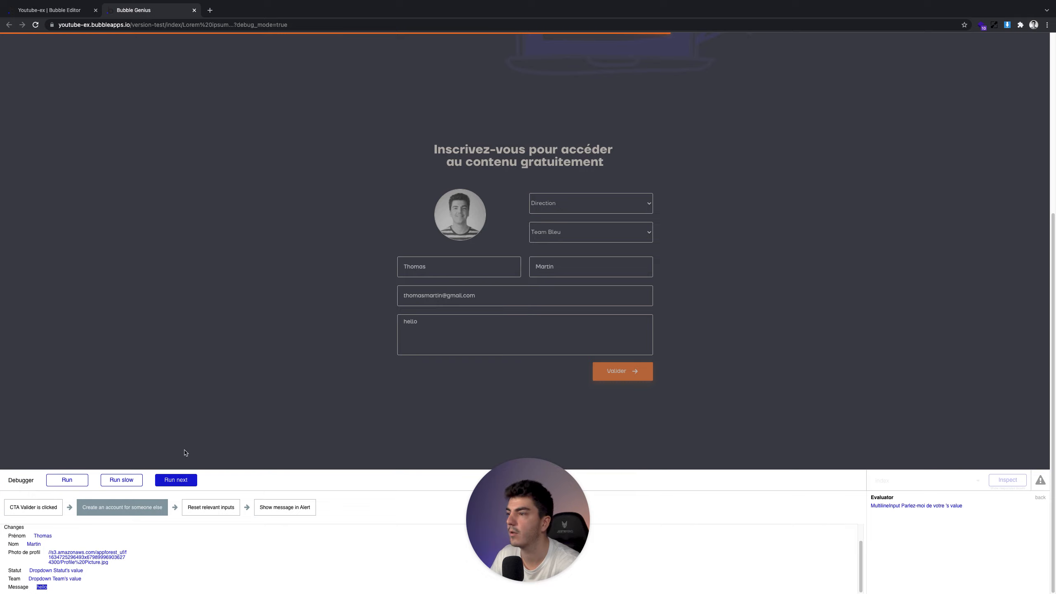
pyautogui.click(183, 478)
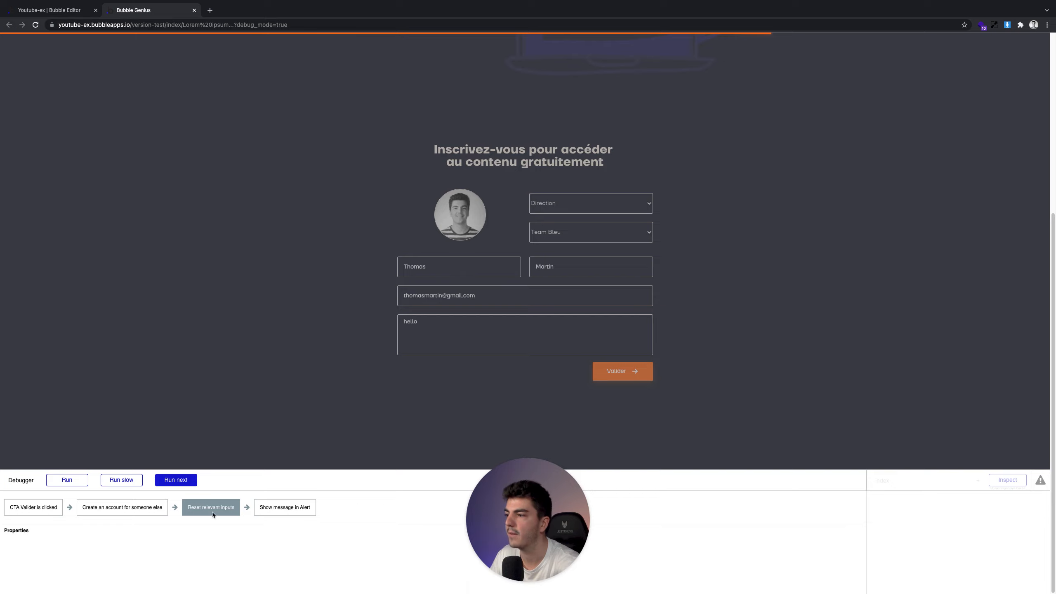
# Run the reset and alert steps, clearing every field and showing 'Merci pour votre inscription !'
pyautogui.click(185, 482)
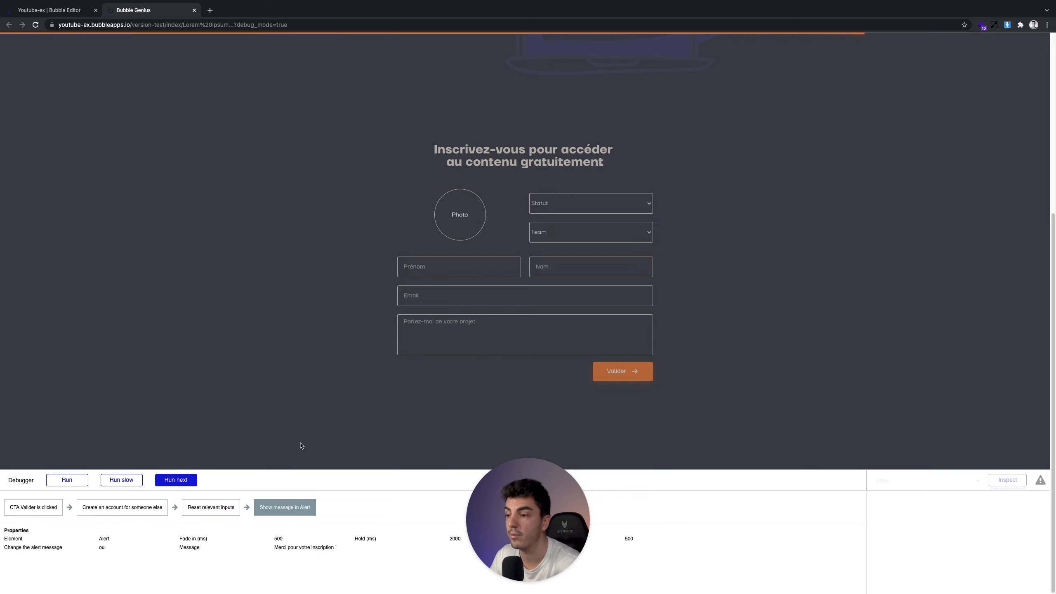
pyautogui.click(180, 481)
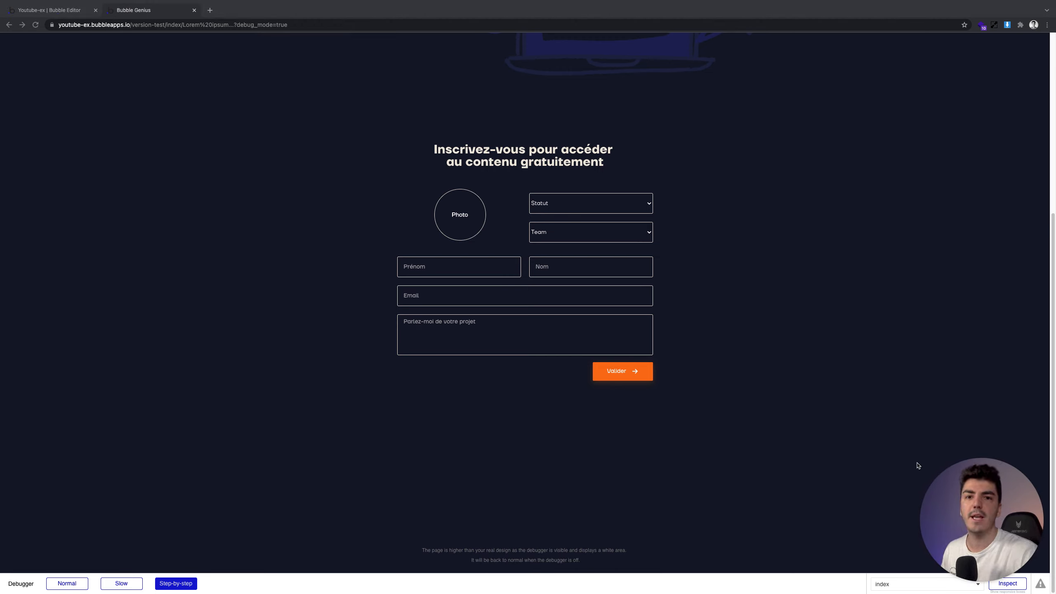
pyautogui.scroll(6, 820, 439)
pyautogui.scroll(-6, 820, 438)
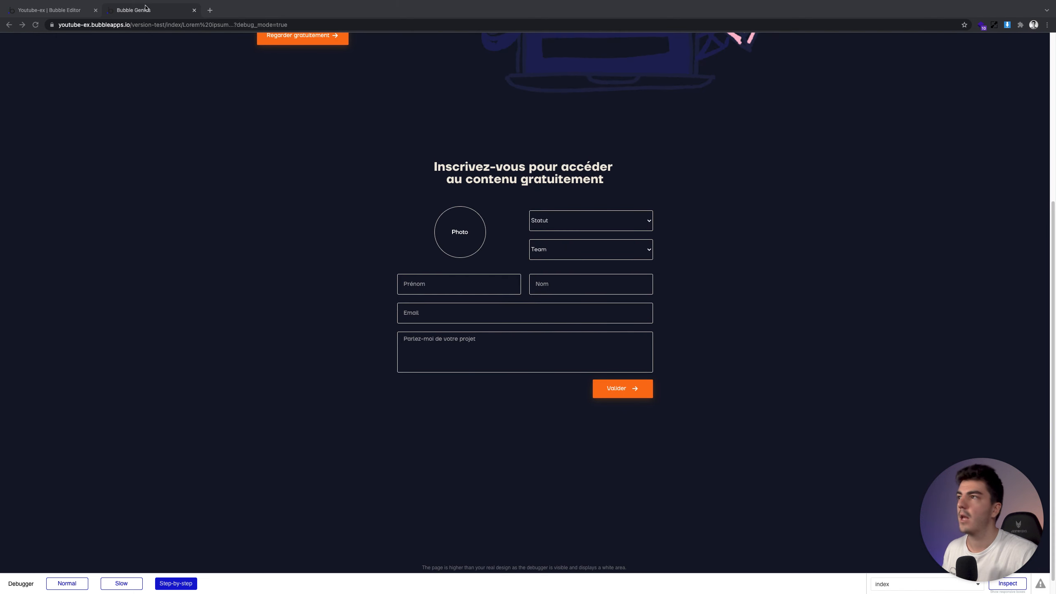
# Back in the editor, review the stored All Users entries and return to the page design
pyautogui.click(81, 9)
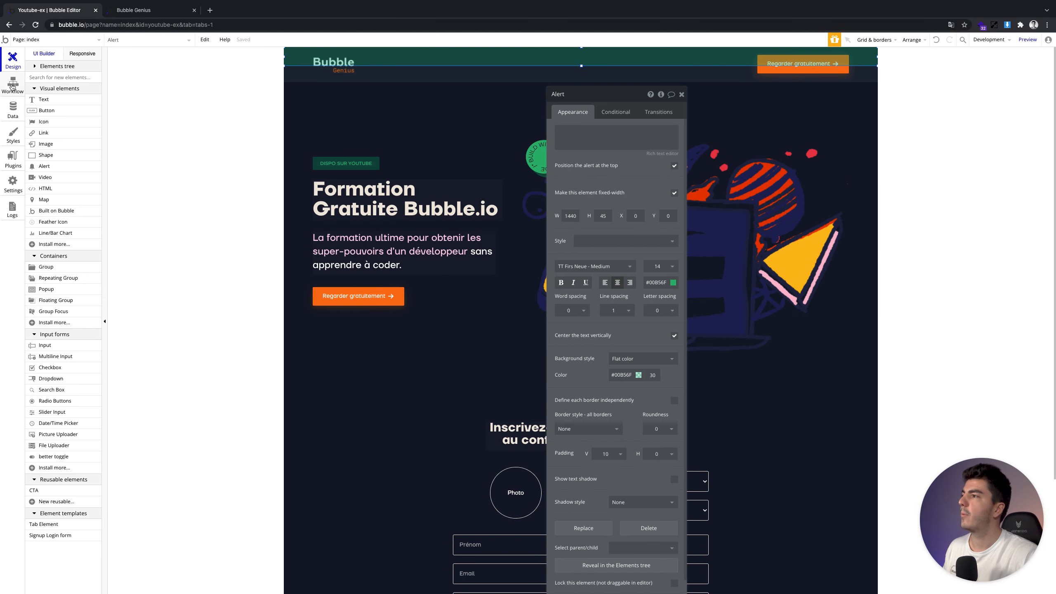
pyautogui.click(13, 85)
pyautogui.click(17, 113)
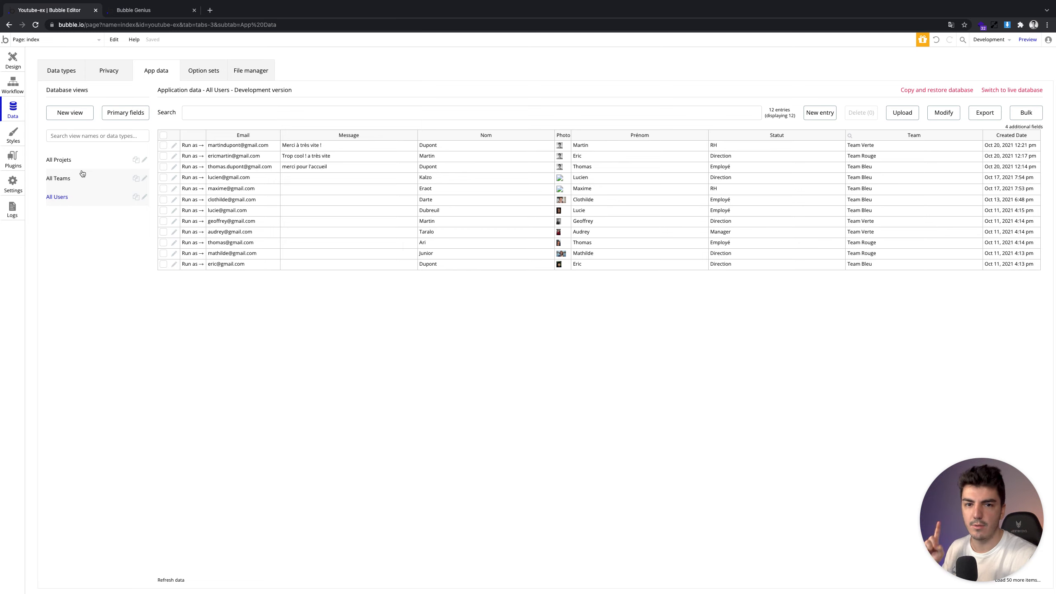
pyautogui.click(12, 58)
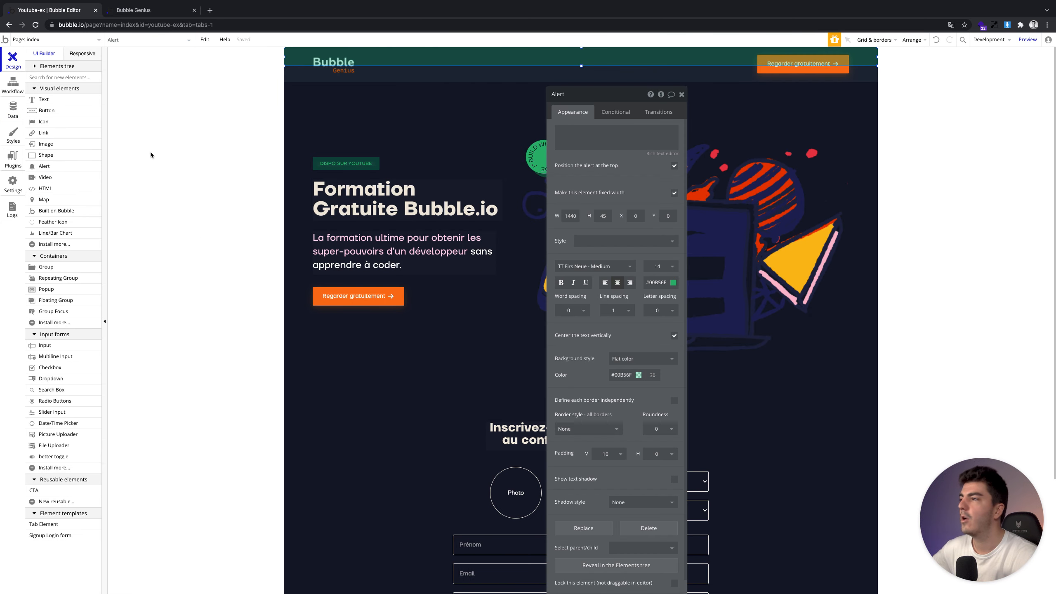
# Bring up the CTA Valider click workflow with its 2000 ms thank-you message step
pyautogui.click(681, 94)
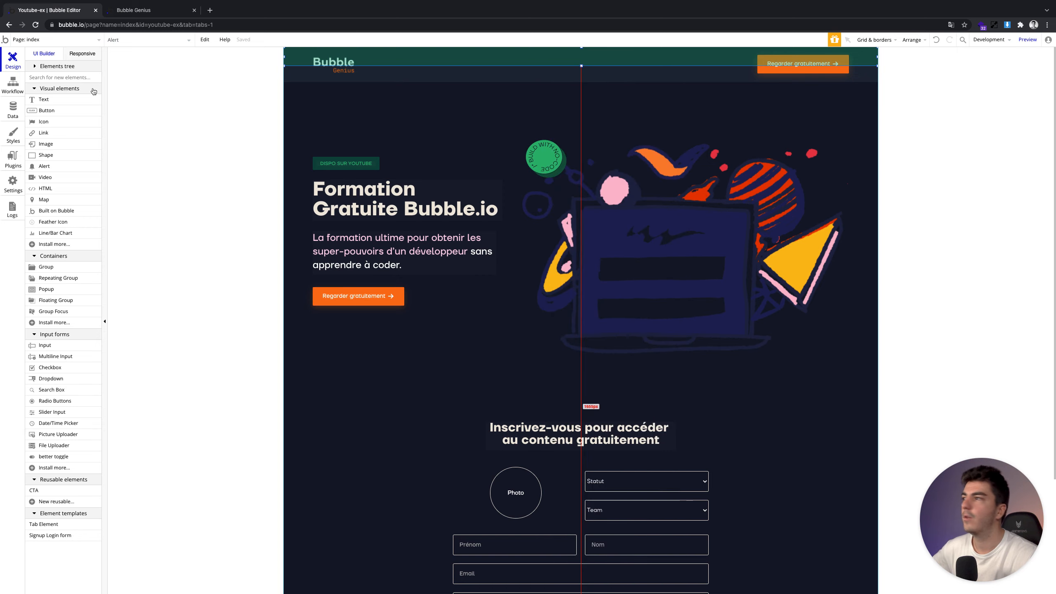
pyautogui.click(12, 83)
pyautogui.click(79, 113)
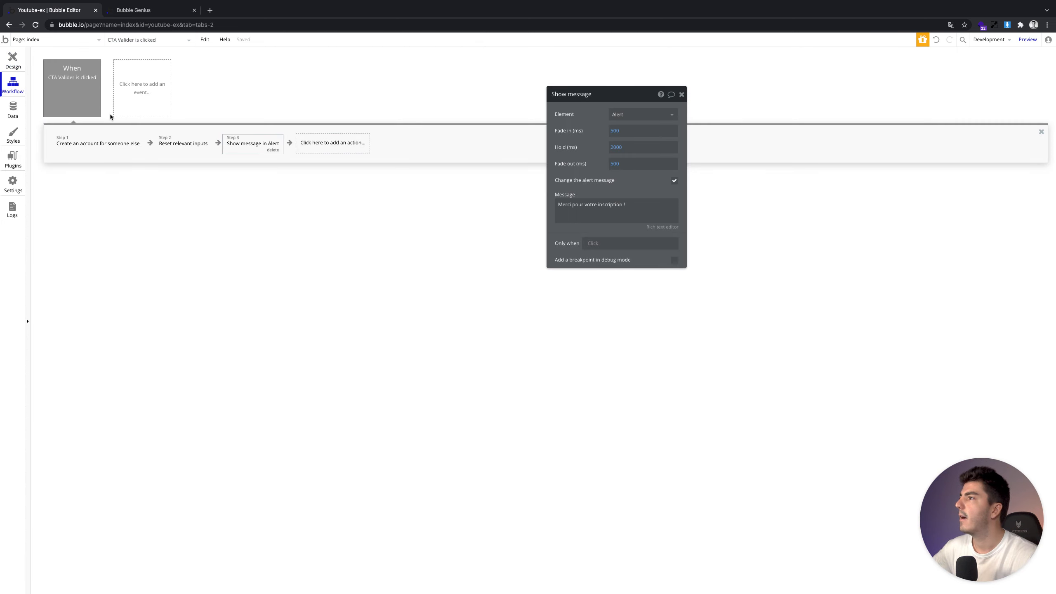
pyautogui.click(135, 99)
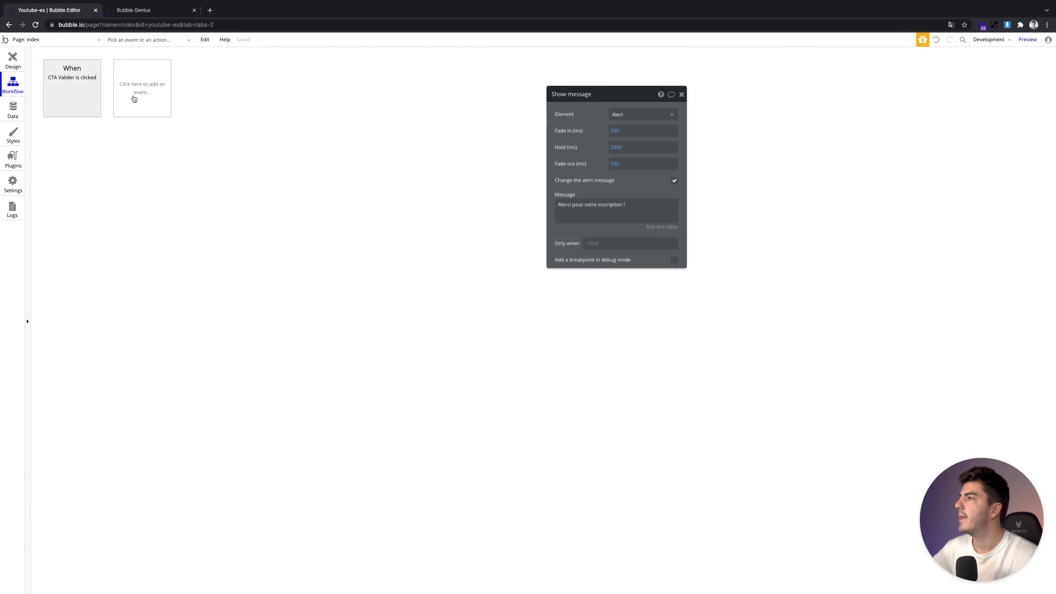
pyautogui.click(71, 89)
pyautogui.click(315, 144)
pyautogui.moveTo(316, 181)
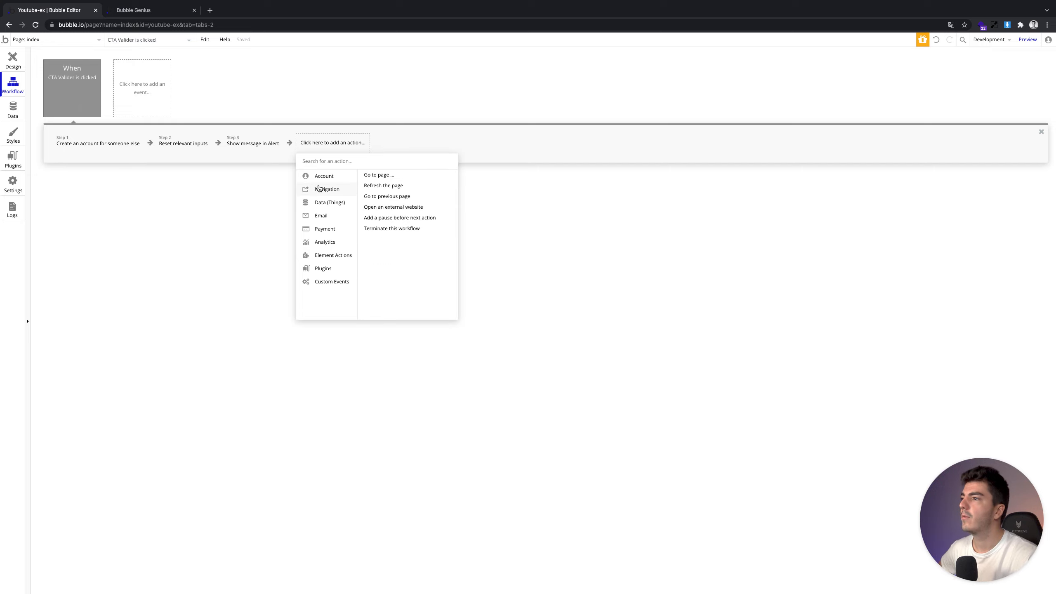
pyautogui.moveTo(320, 278)
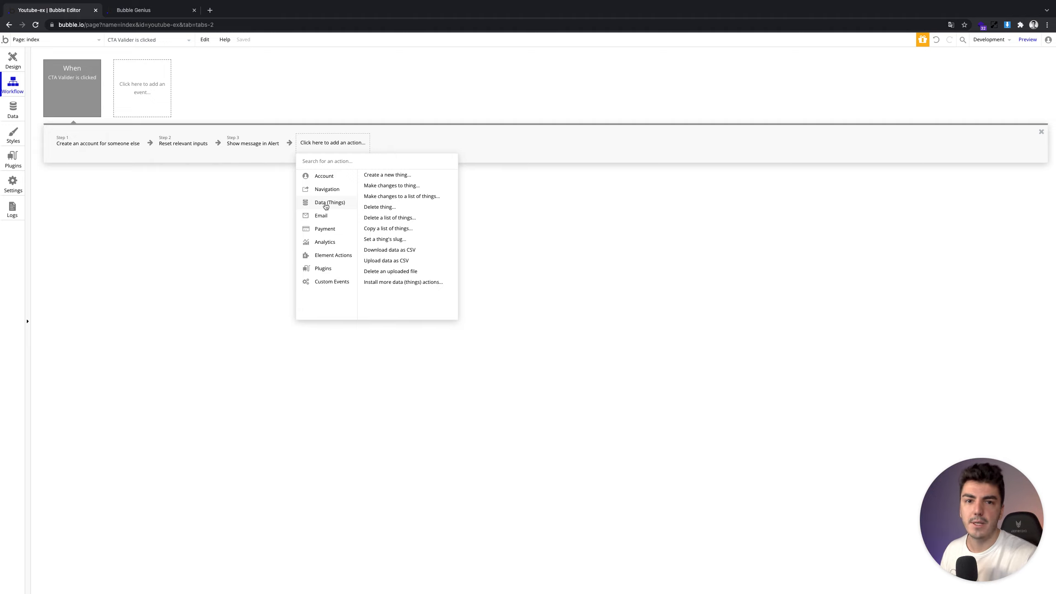
pyautogui.click(389, 141)
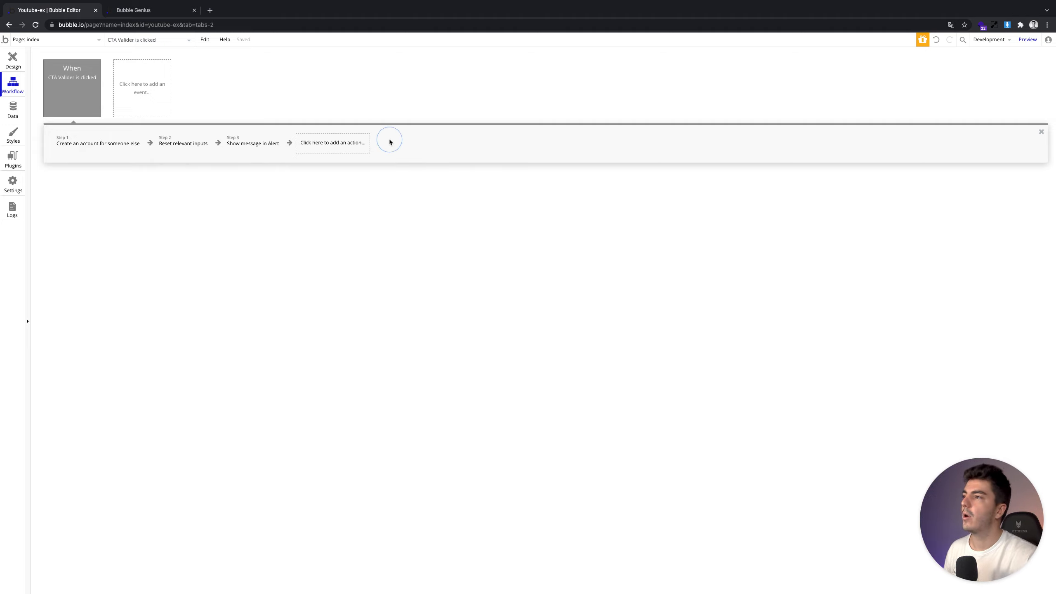